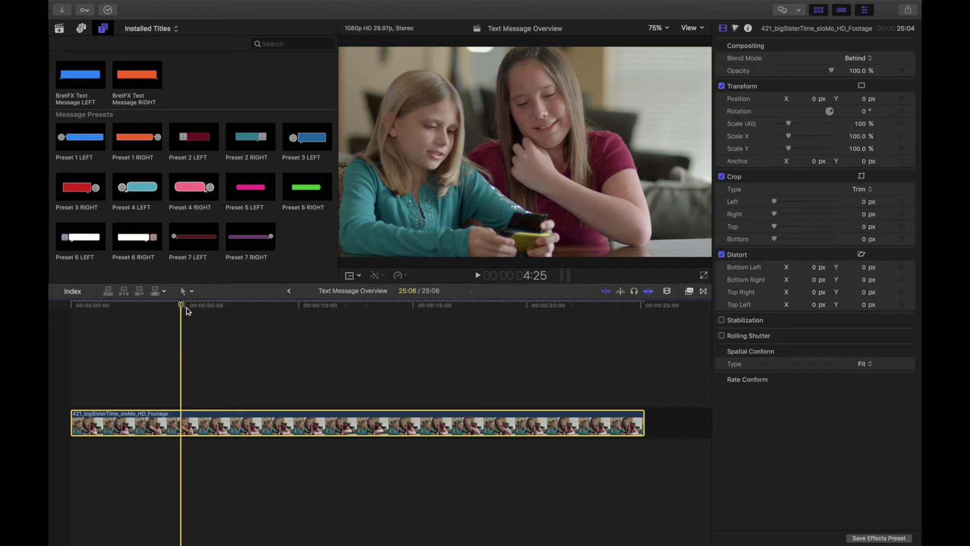
Place a BretFX Text Message LEFT title above the girls' clip and preview its bubble.
drag(88, 88, 169, 391)
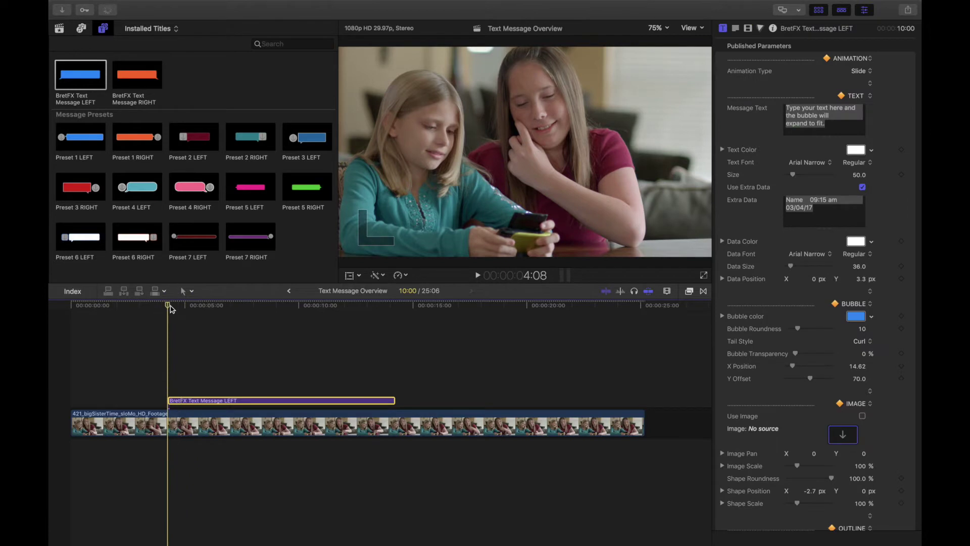
key(space)
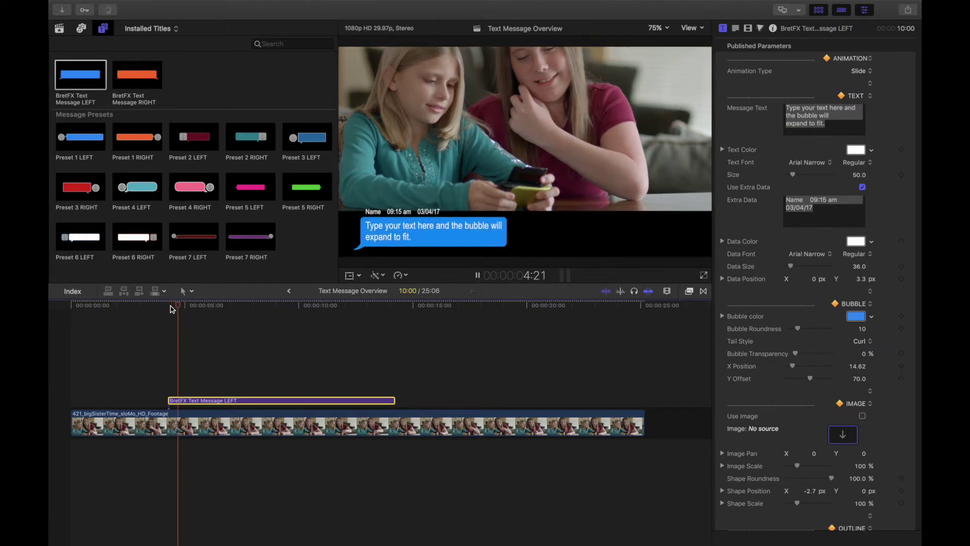
key(space)
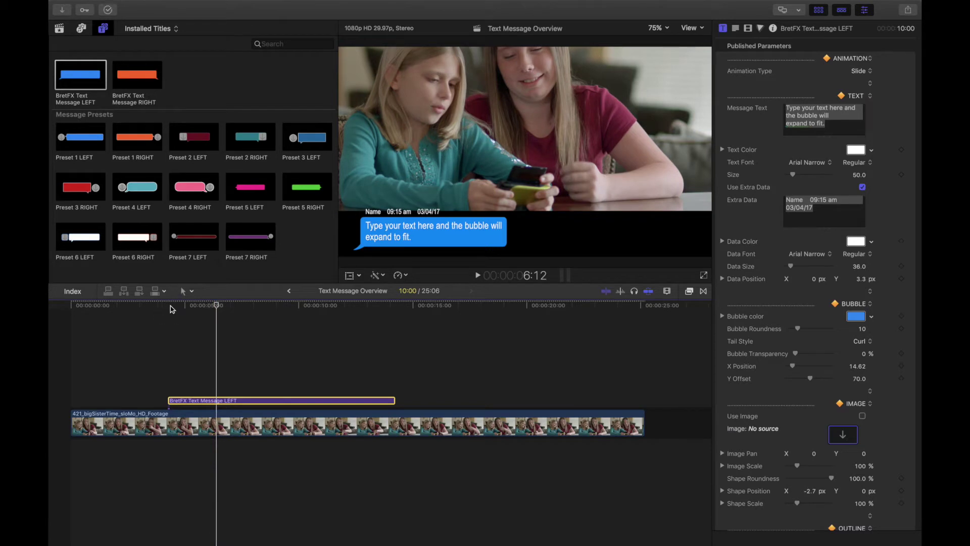
click(172, 307)
key(space)
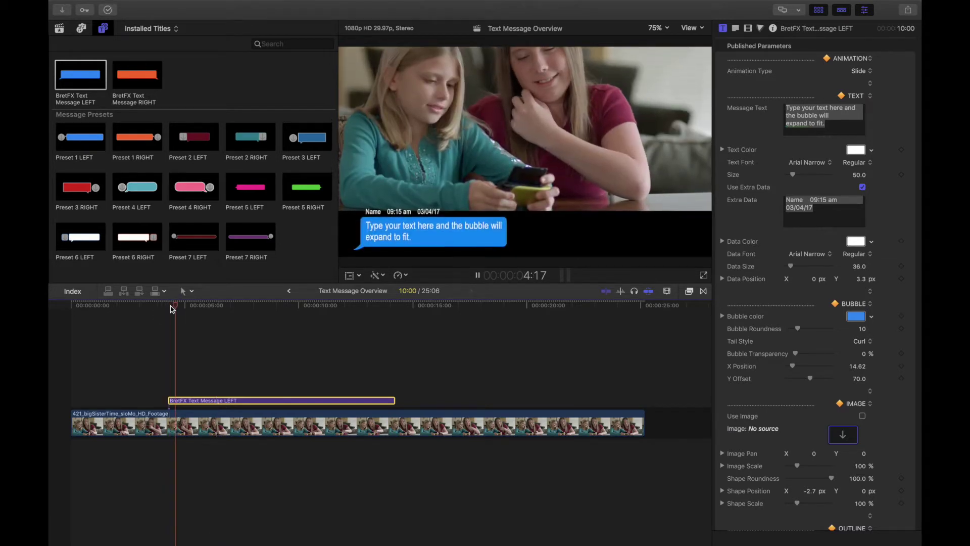
key(space)
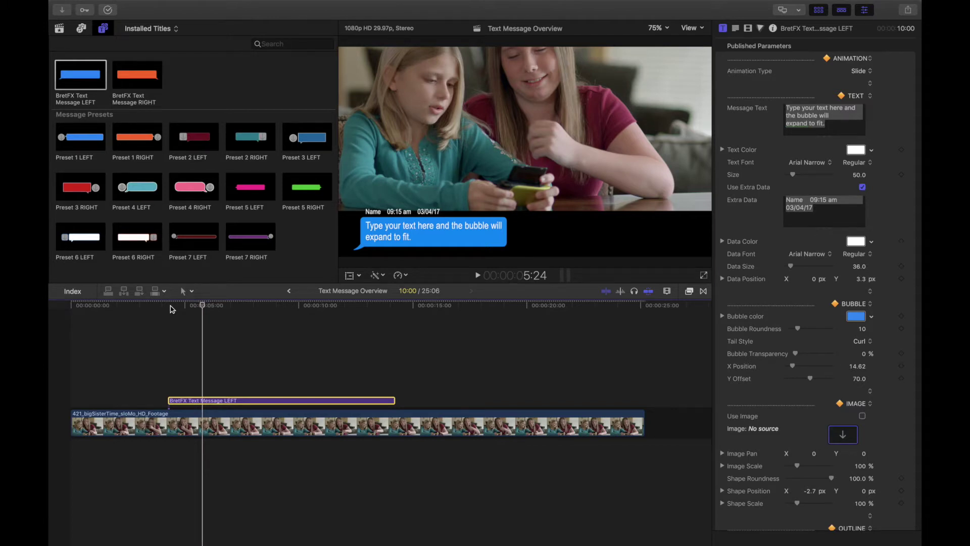
Stack a second LEFT message title above the first and preview both blue bubbles.
drag(71, 76, 191, 387)
click(168, 307)
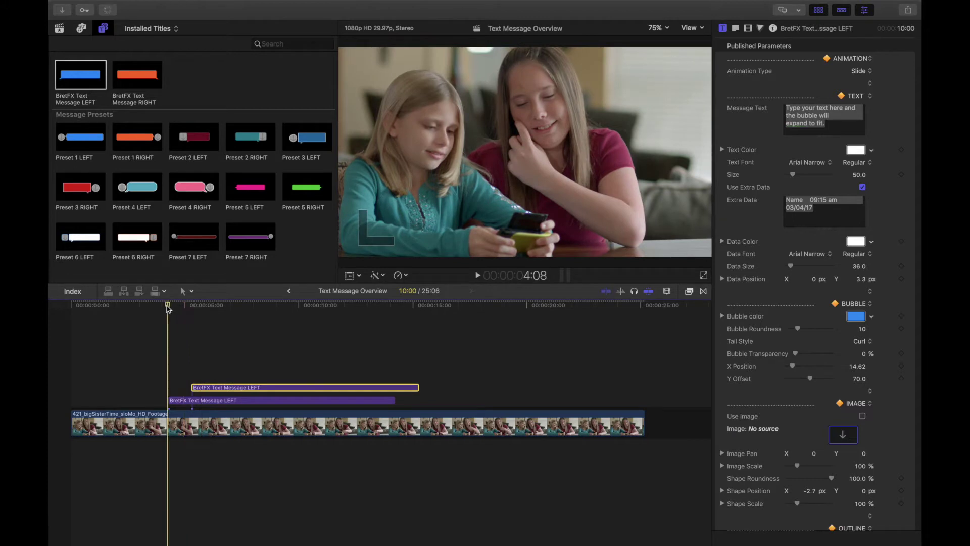
key(space)
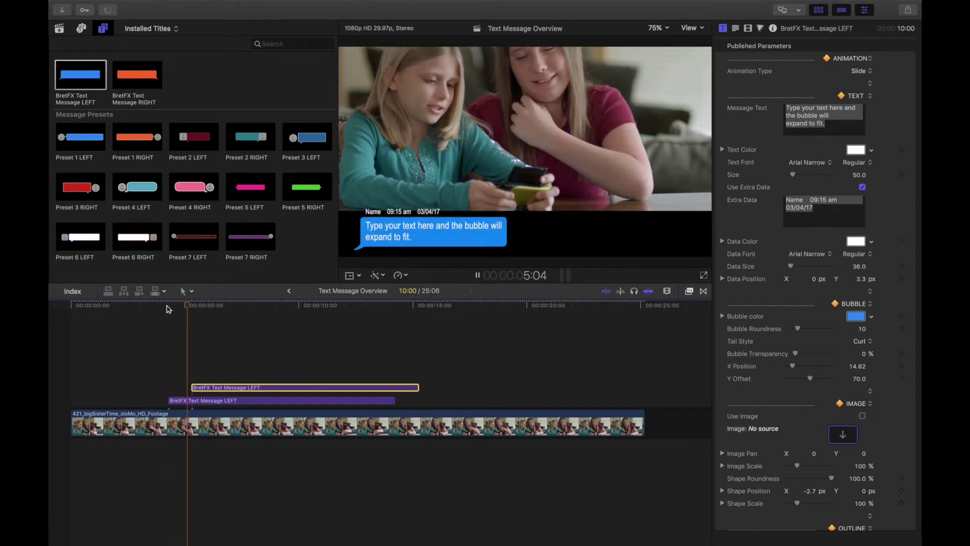
key(space)
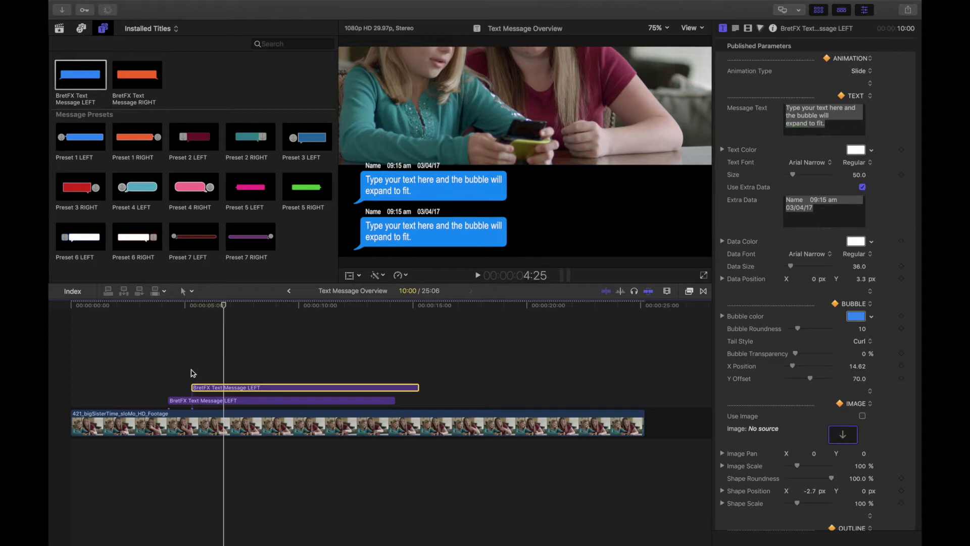
Add a RIGHT message title on top, preview the orange bubble, and start compounding all three titles.
drag(136, 74, 217, 375)
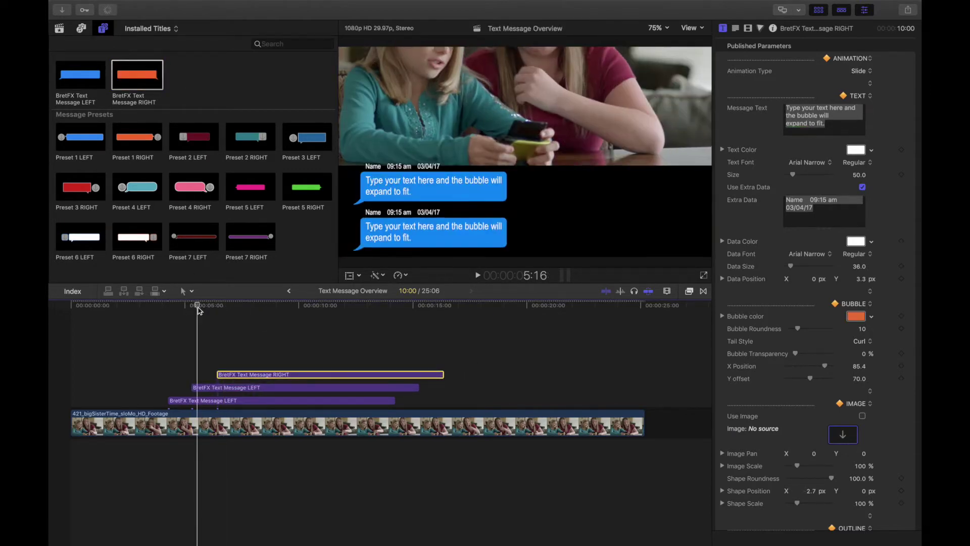
key(space)
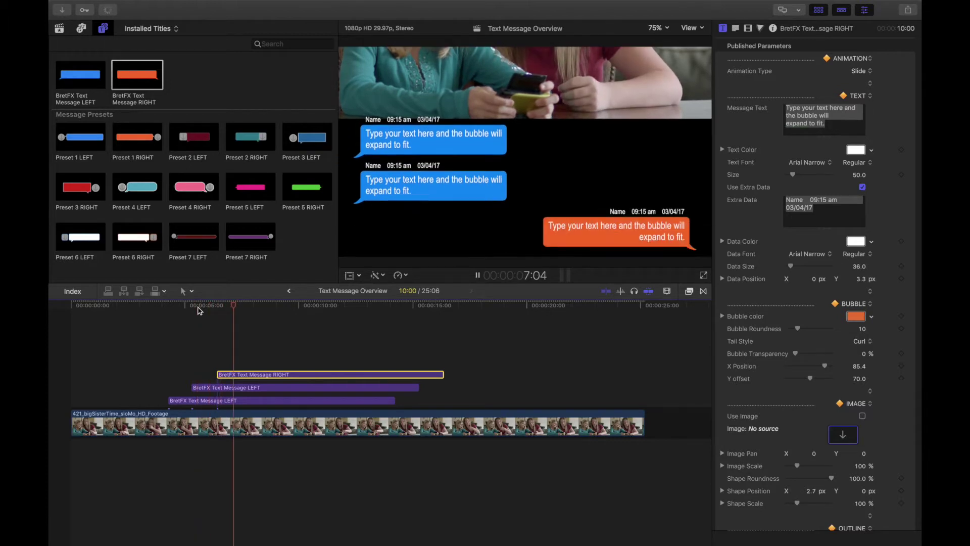
key(space)
drag(240, 360, 190, 402)
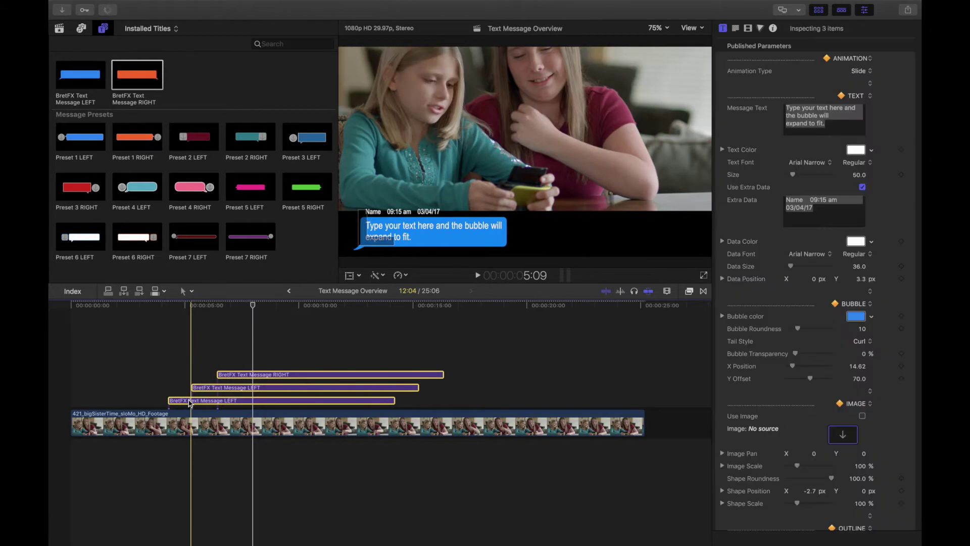
key(alt+g)
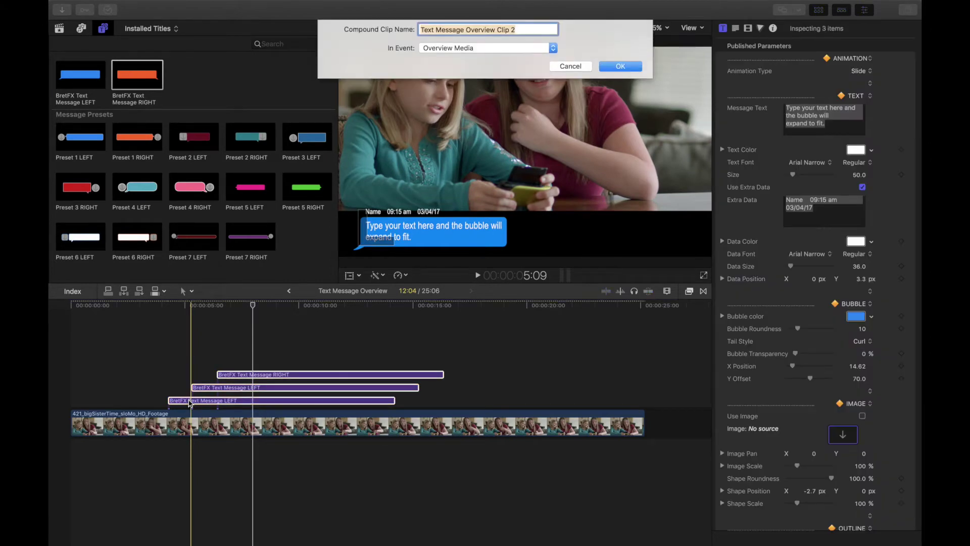
Create the 'Text Message Overview Clip 2' compound clip, preview it, then delete it.
click(614, 67)
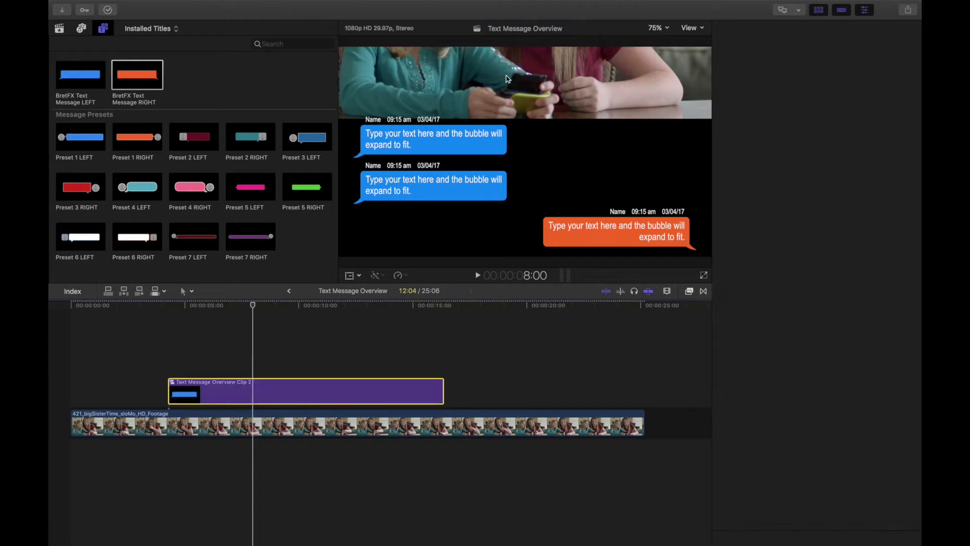
drag(226, 305, 172, 310)
key(space)
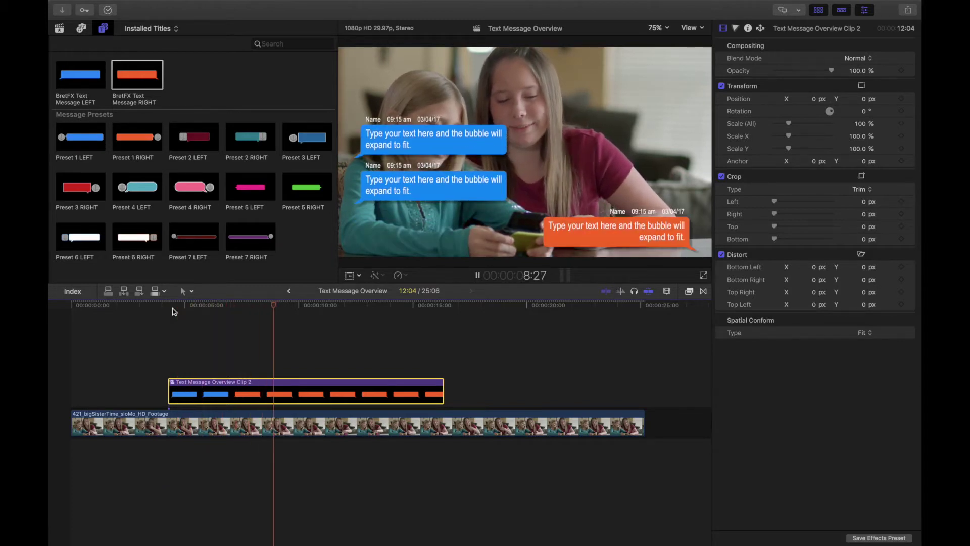
key(space)
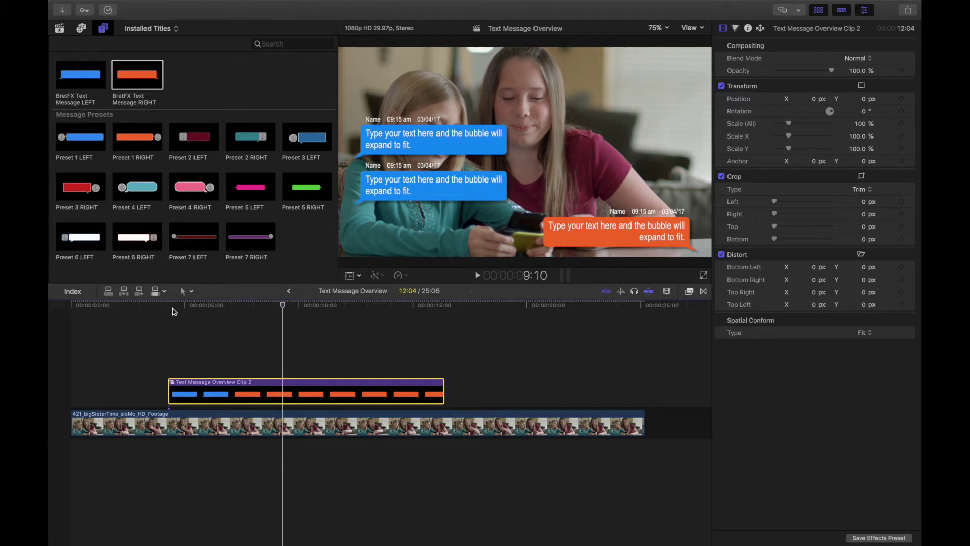
key(Delete)
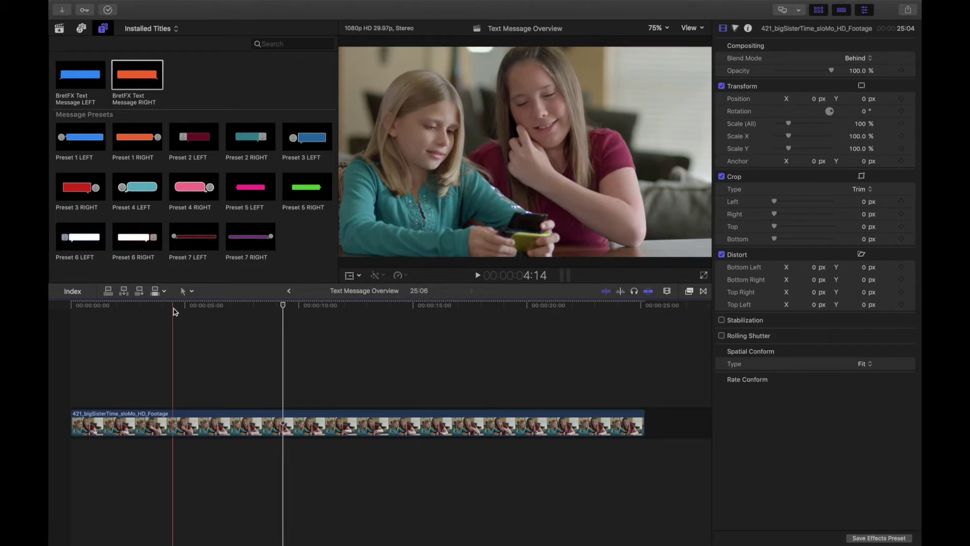
Put a BretFX Text Message LEFT title under the girls' footage and select the footage clip.
click(84, 77)
drag(84, 77, 188, 446)
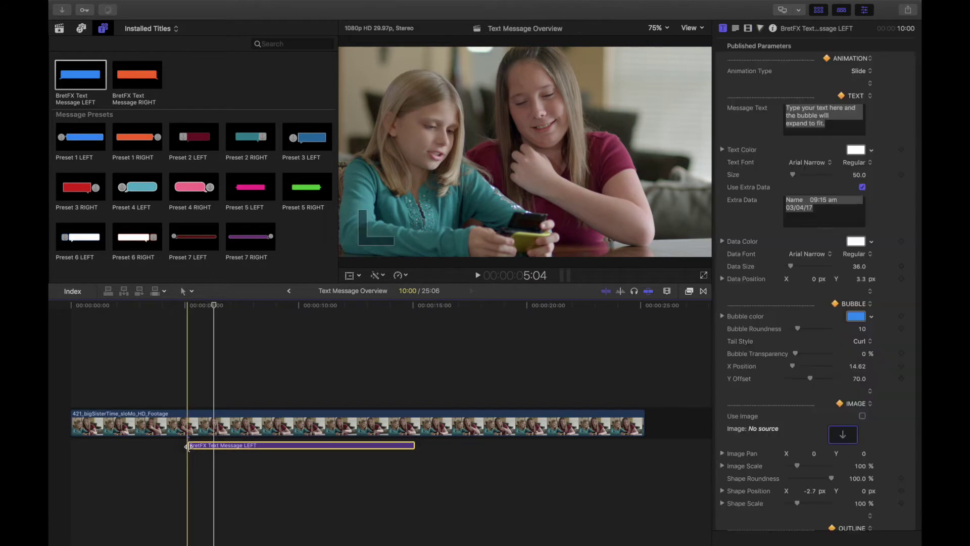
mouse_move(238, 305)
mouse_down()
mouse_move(202, 307)
mouse_move(245, 309)
mouse_move(232, 310)
mouse_up()
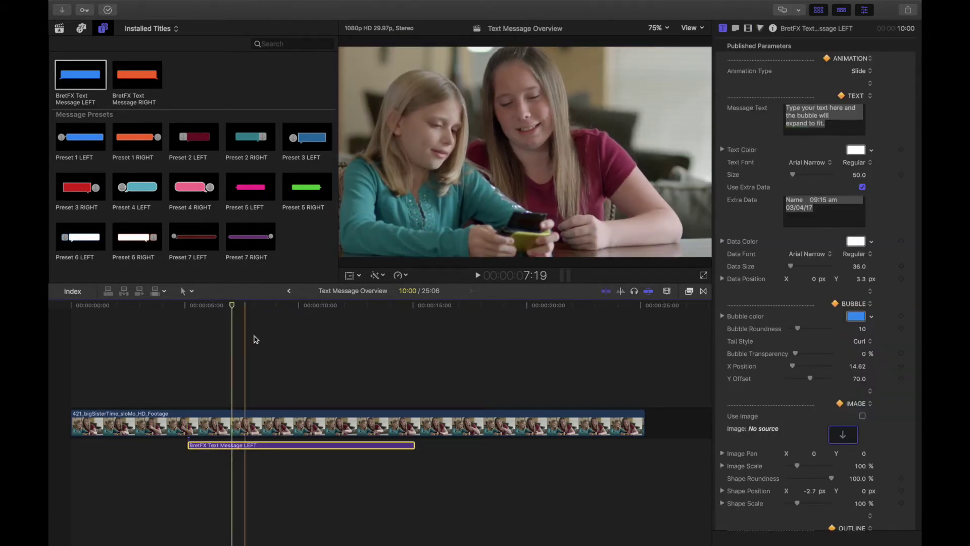
click(243, 433)
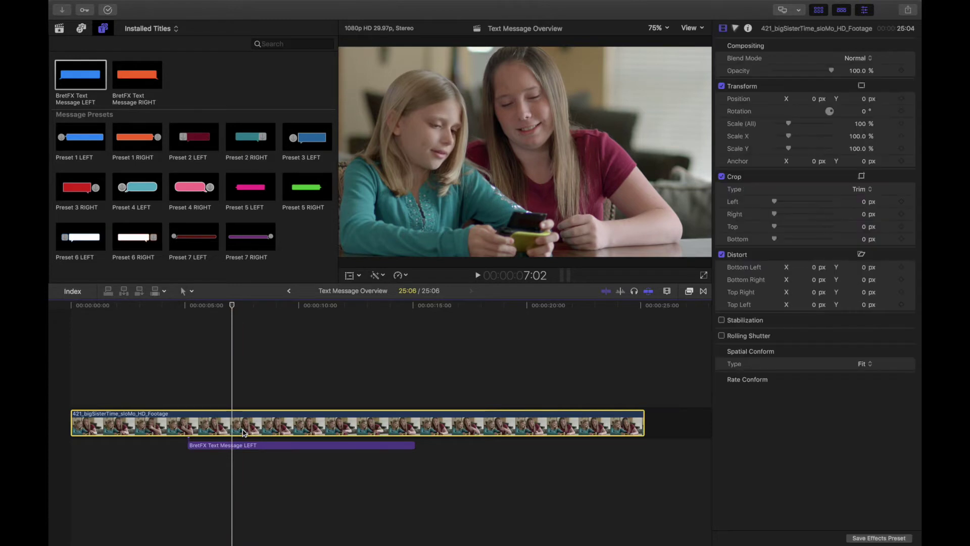
Set the footage's blend mode to Behind, preview the blue bubble, then add a RIGHT title beneath.
click(855, 59)
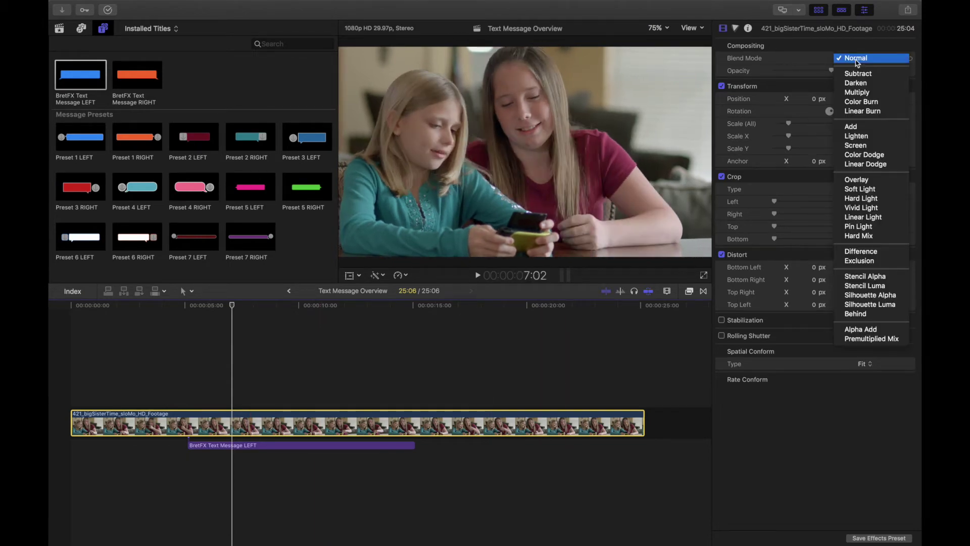
click(863, 316)
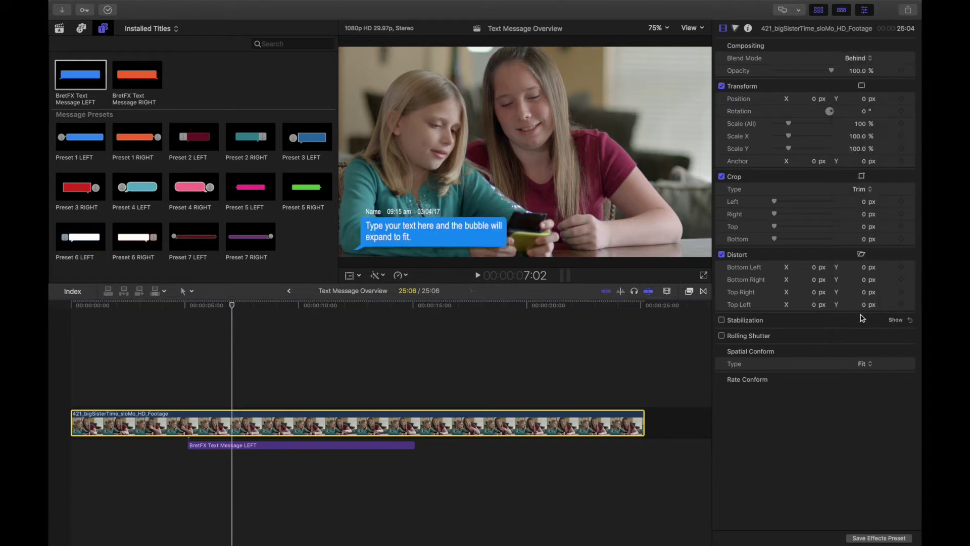
mouse_move(189, 305)
mouse_down()
mouse_move(199, 303)
mouse_move(188, 308)
mouse_up()
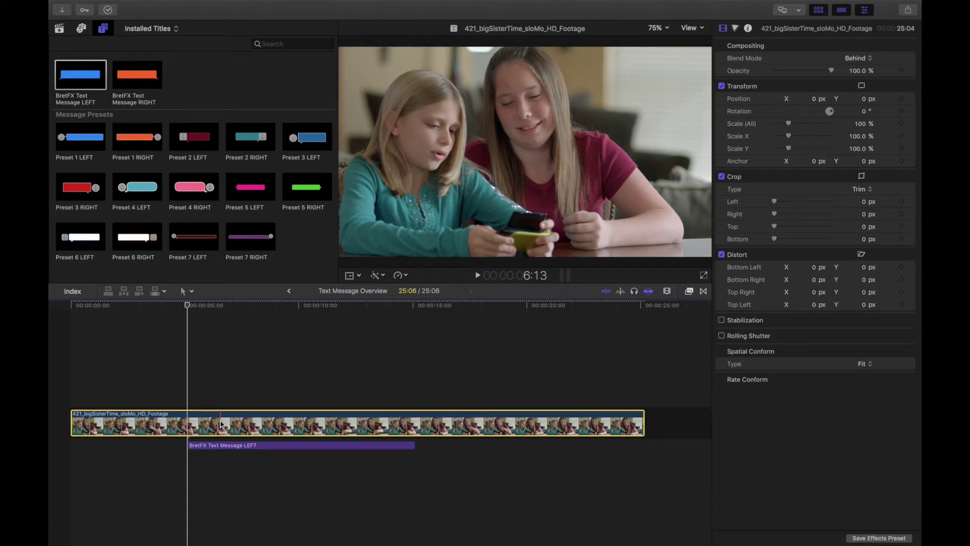
click(186, 304)
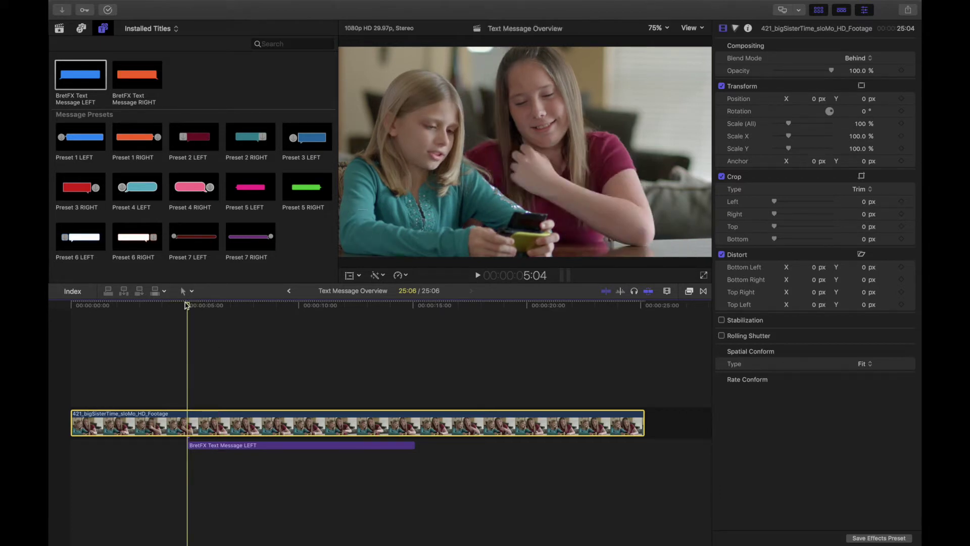
key(space)
key(space)
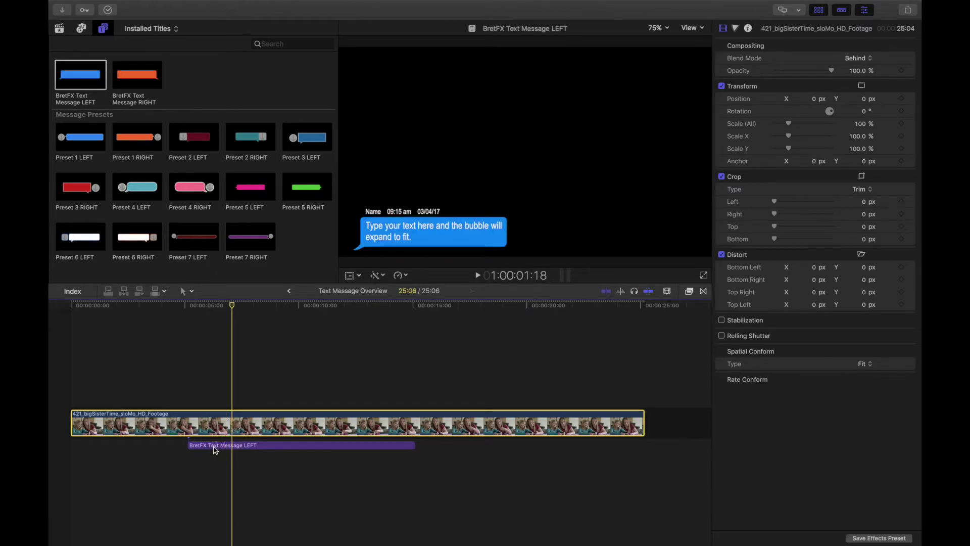
click(191, 306)
key(space)
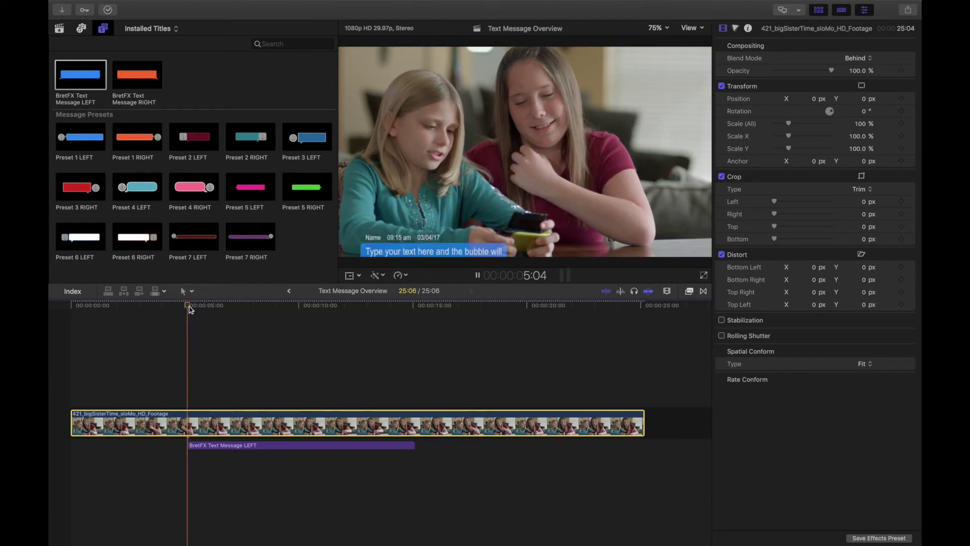
key(space)
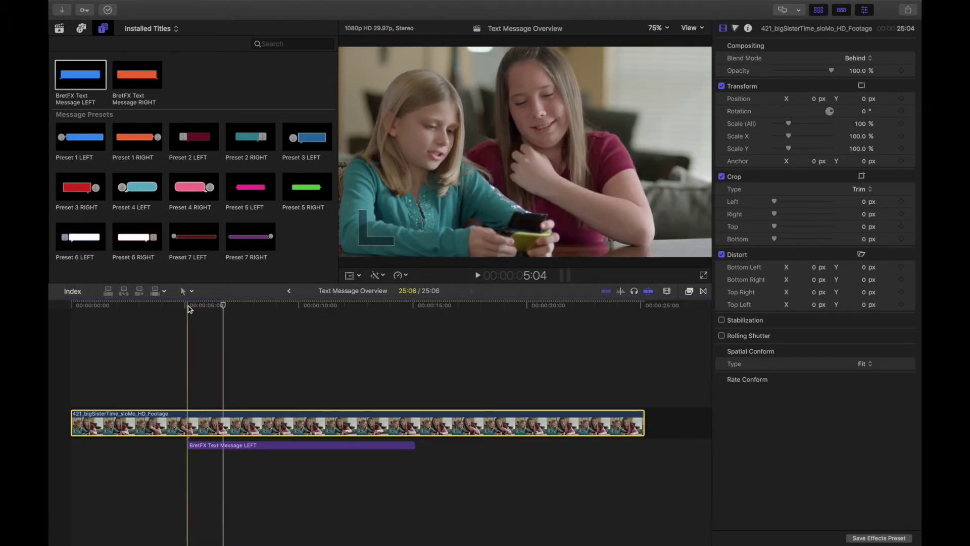
drag(136, 81, 212, 443)
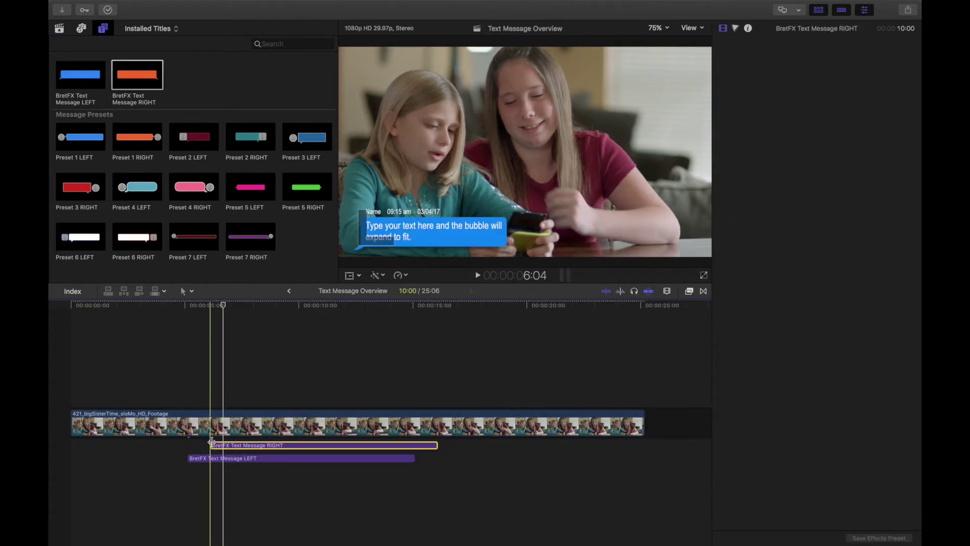
Preview the LEFT and RIGHT bubbles, then park the playhead near 5:25.
click(211, 306)
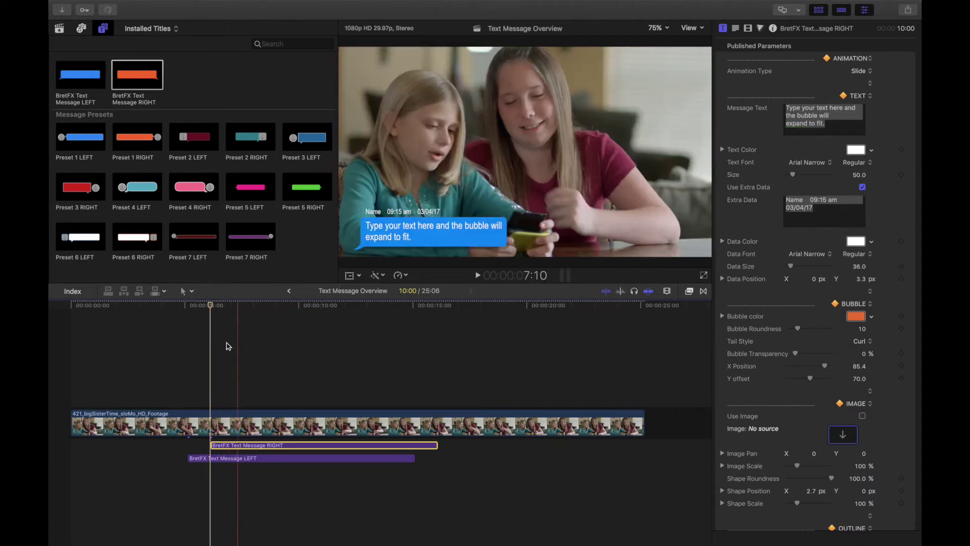
click(208, 305)
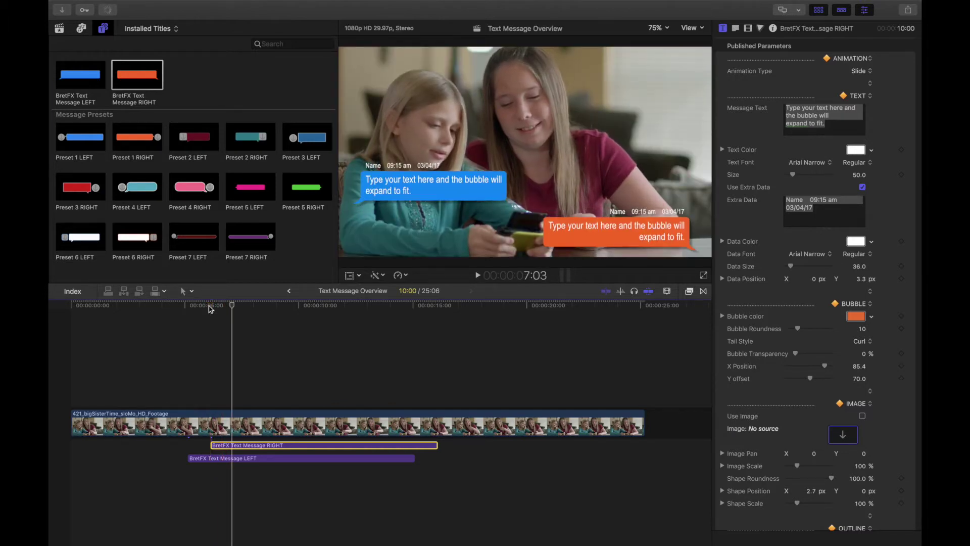
click(188, 306)
key(space)
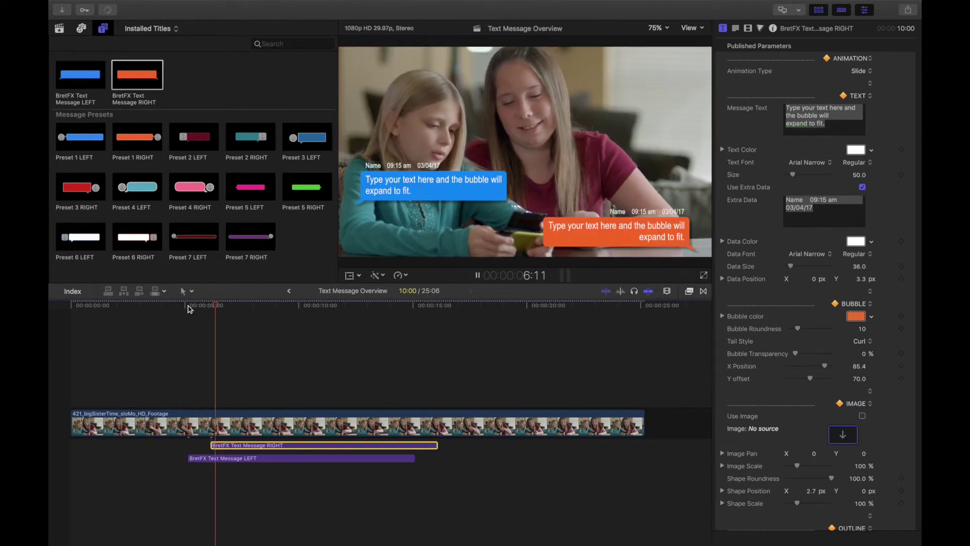
key(space)
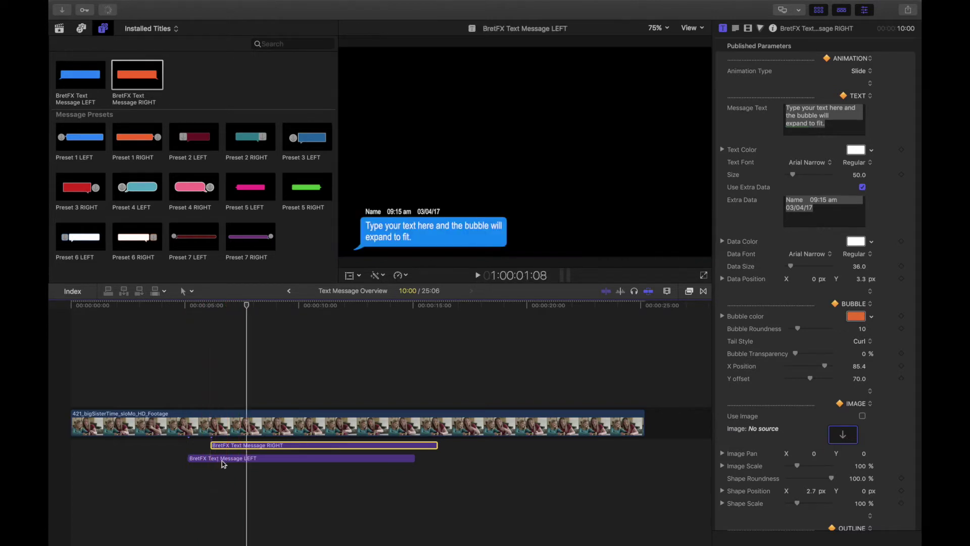
click(204, 307)
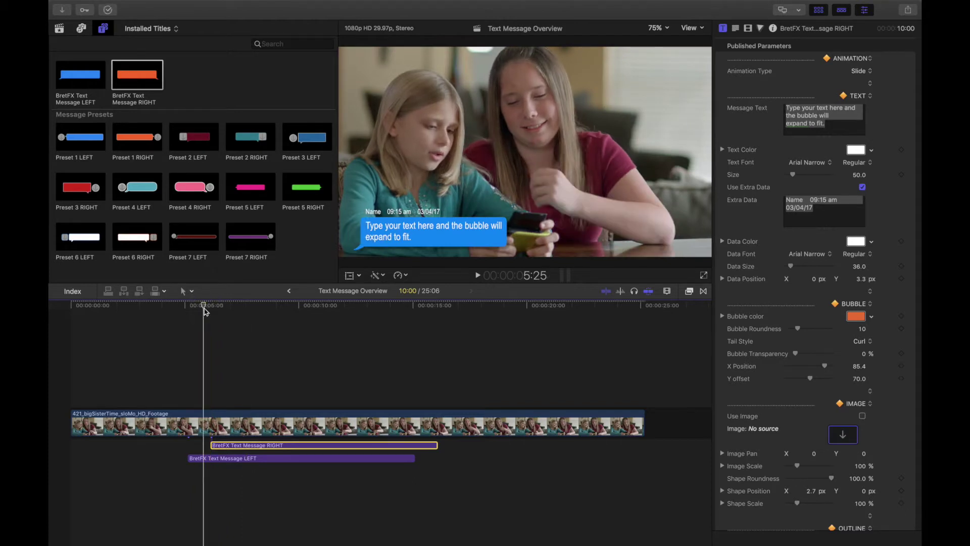
Copy the LEFT message to a higher, later lane, preview, and move the bottom LEFT title earlier.
drag(206, 463, 248, 448)
click(226, 305)
click(188, 306)
key(space)
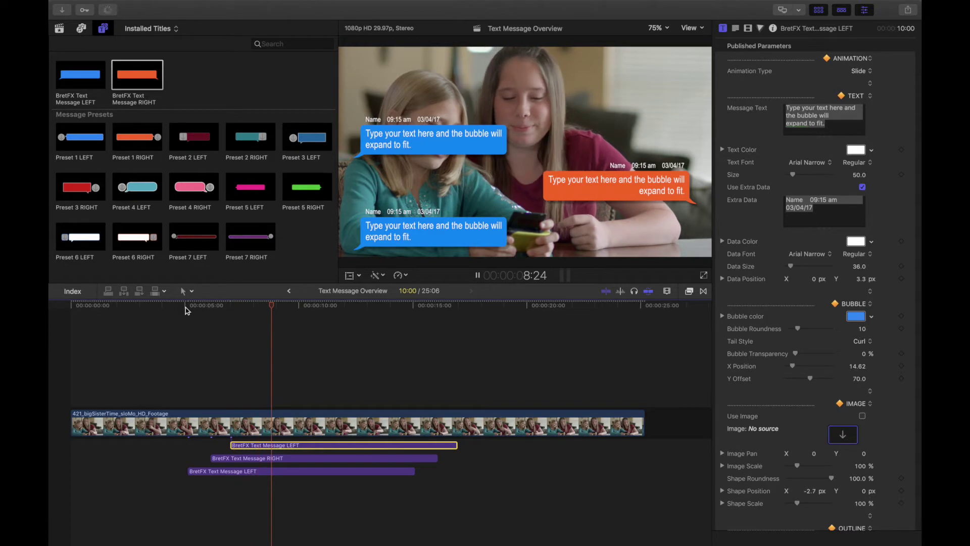
key(space)
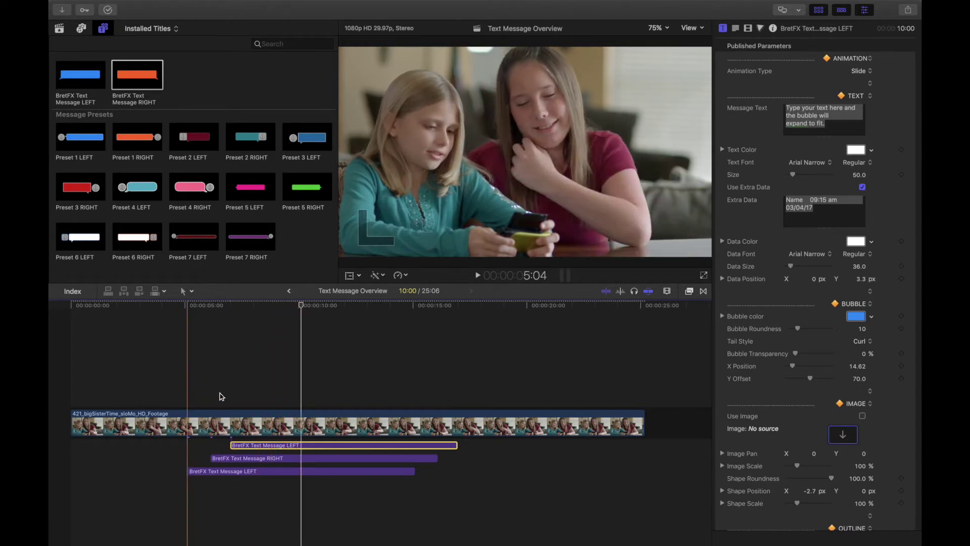
drag(228, 476, 264, 447)
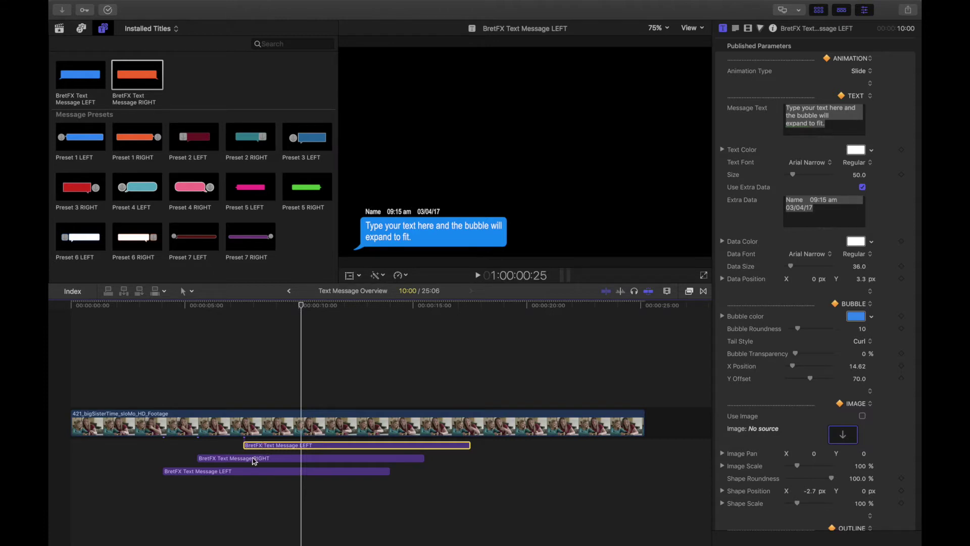
Delete the RIGHT title and the extra LEFT title, keeping one LEFT message under the footage.
click(246, 459)
click(195, 470)
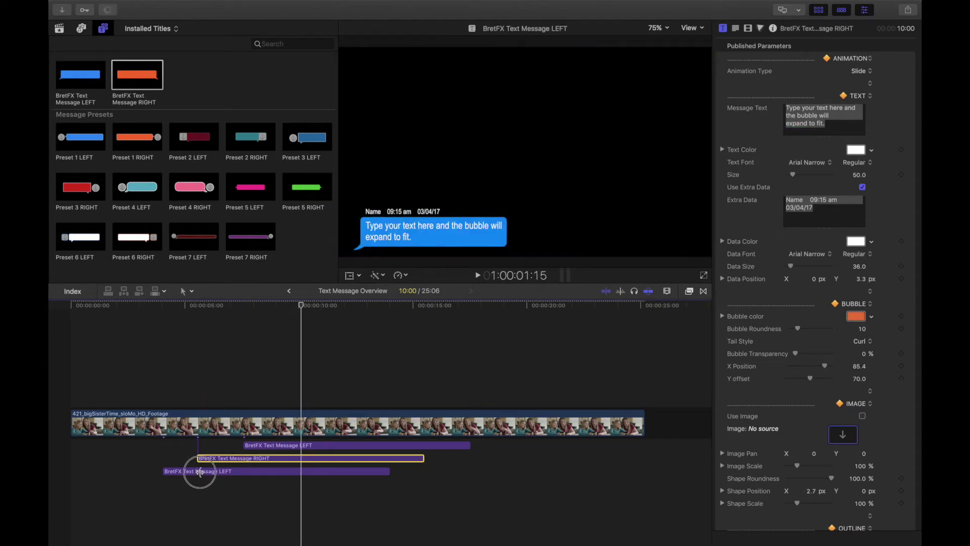
click(205, 459)
drag(205, 459, 268, 459)
key(Delete)
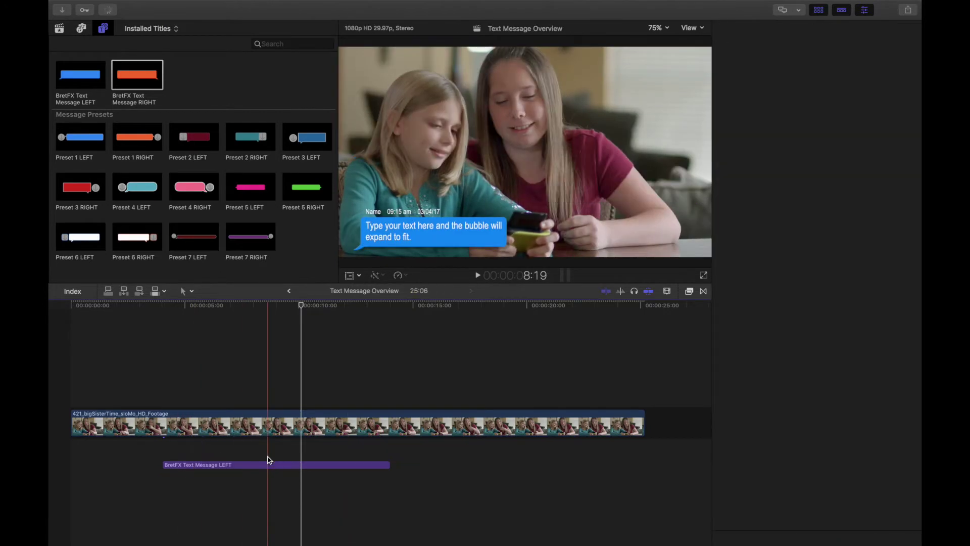
click(207, 447)
click(192, 305)
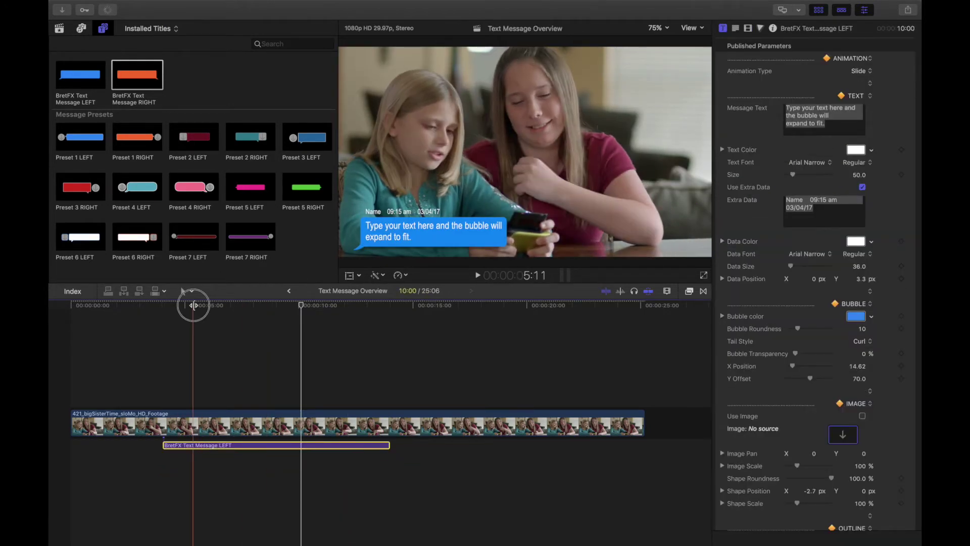
scroll(762, 132, down, 1)
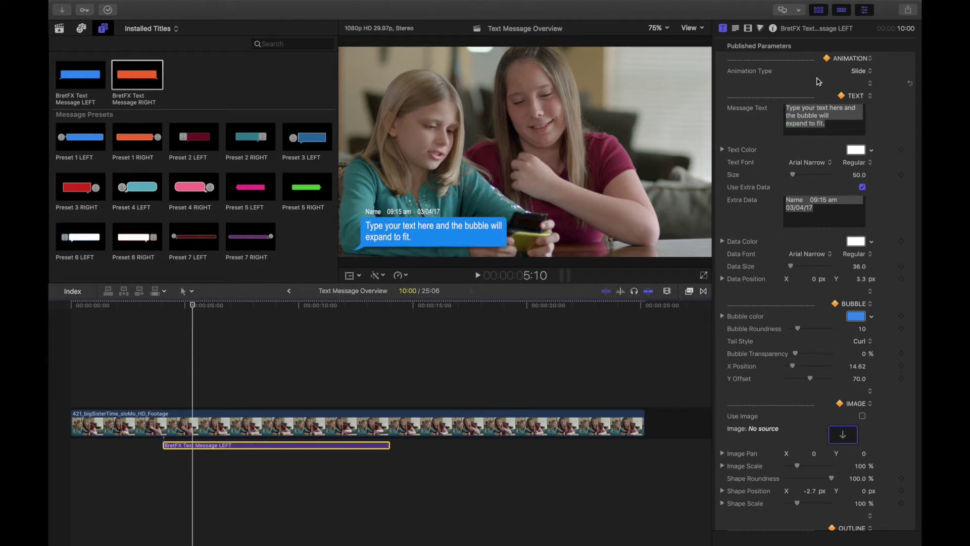
scroll(848, 71, down, 1)
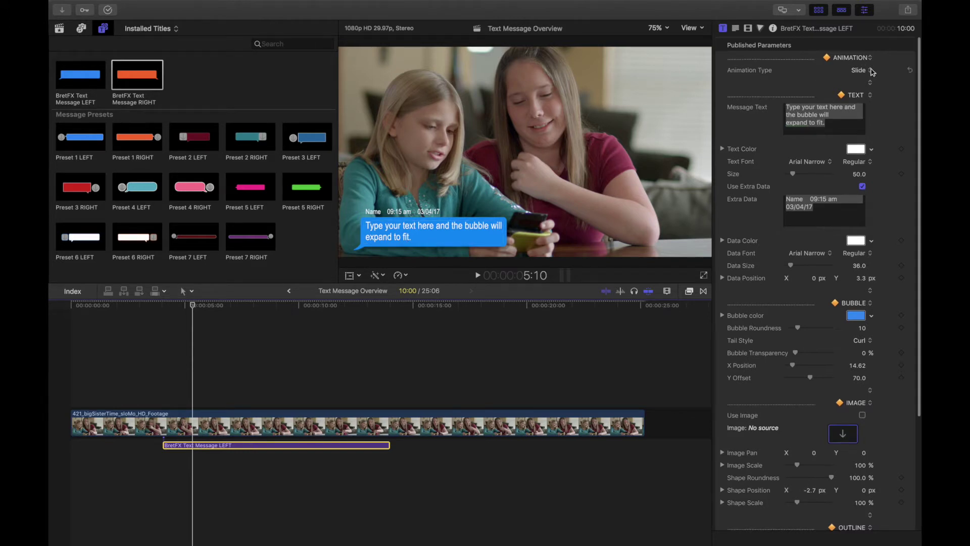
click(867, 74)
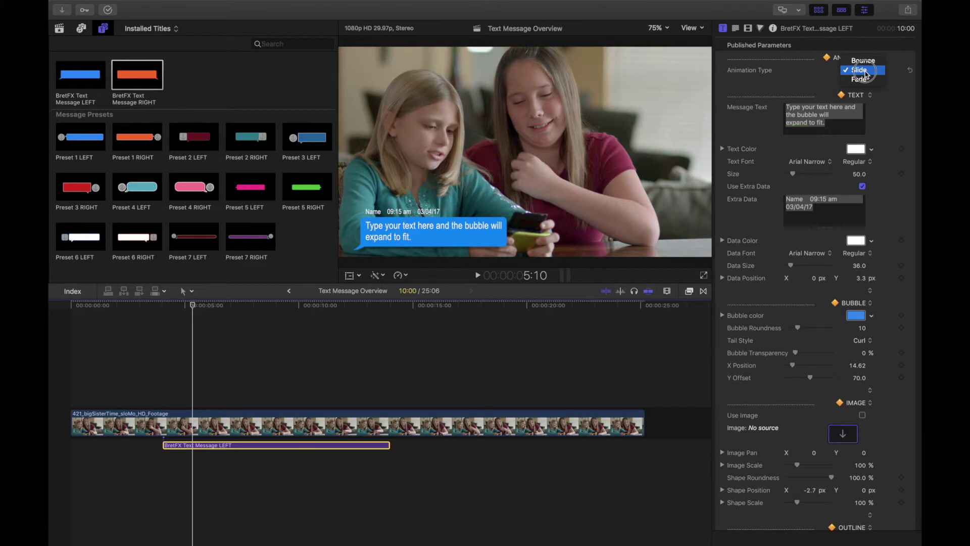
click(865, 72)
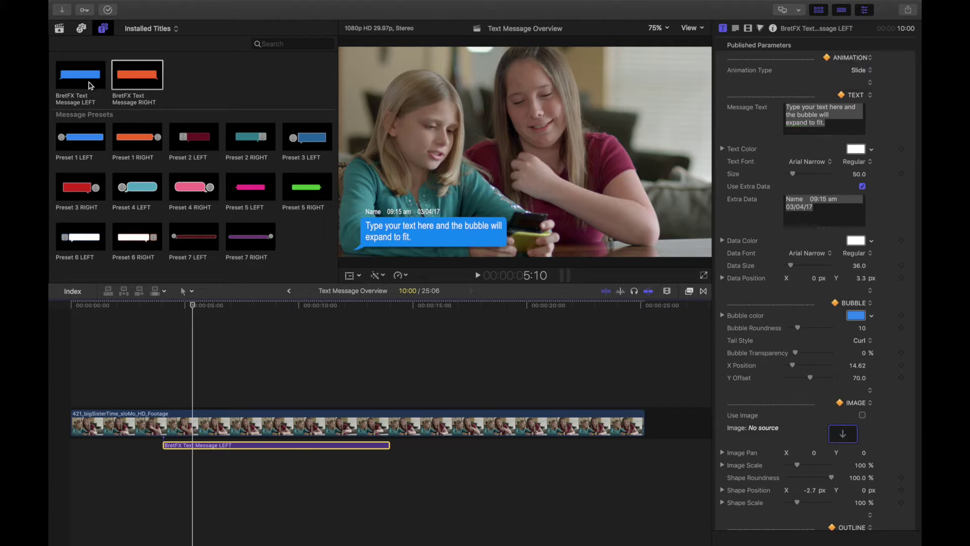
click(865, 74)
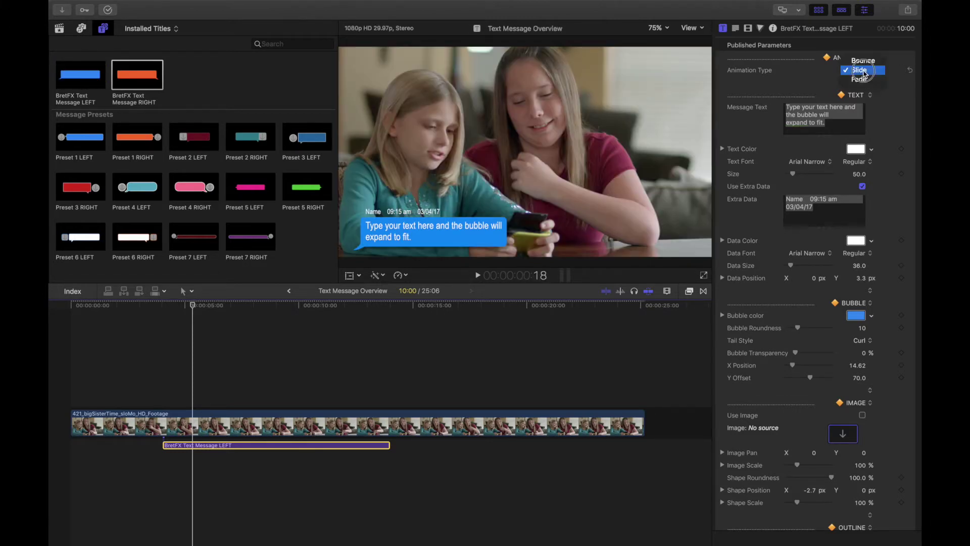
click(864, 71)
click(872, 74)
click(864, 71)
drag(169, 305, 161, 309)
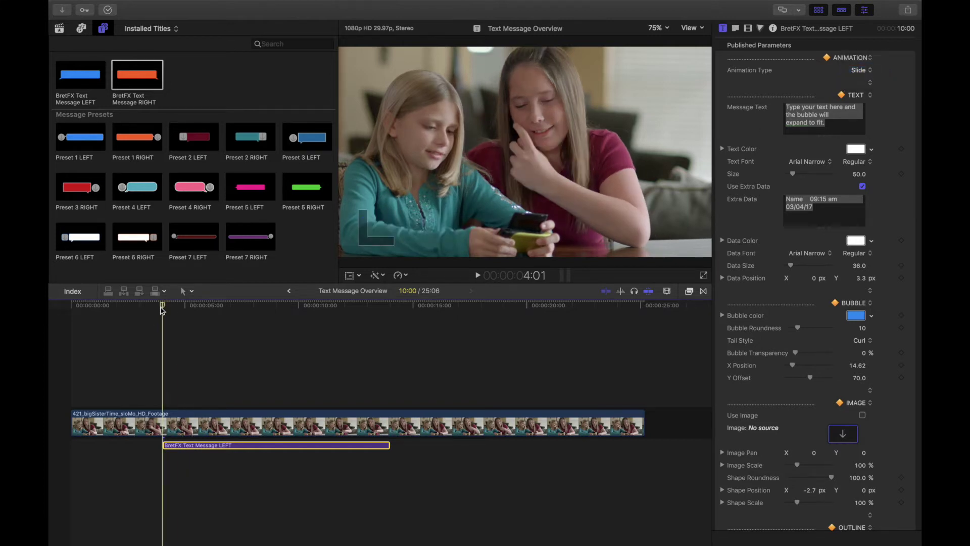
key(space)
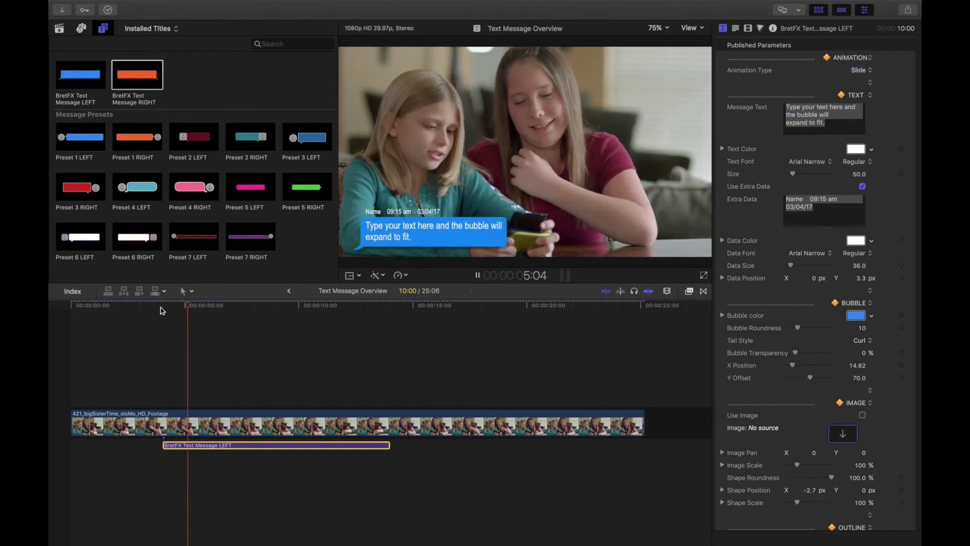
key(space)
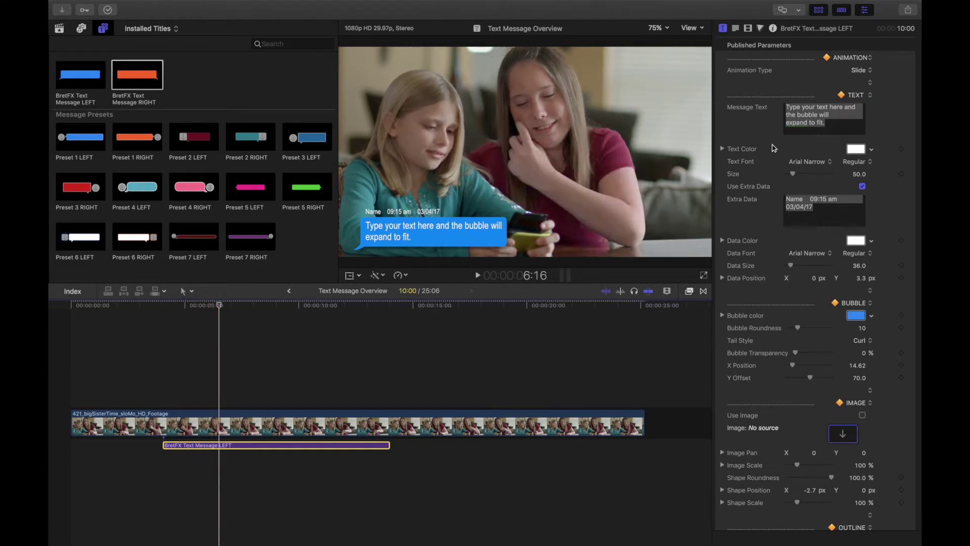
click(864, 72)
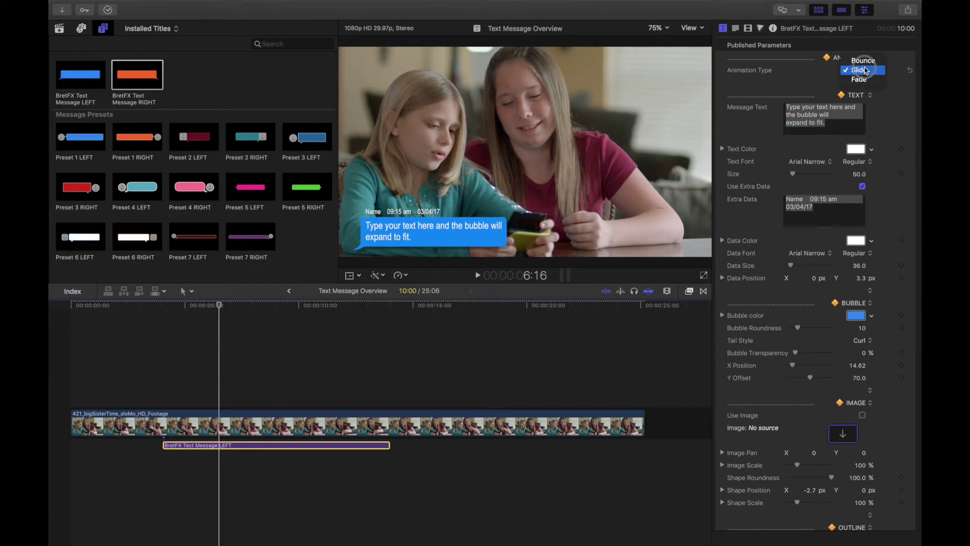
click(401, 232)
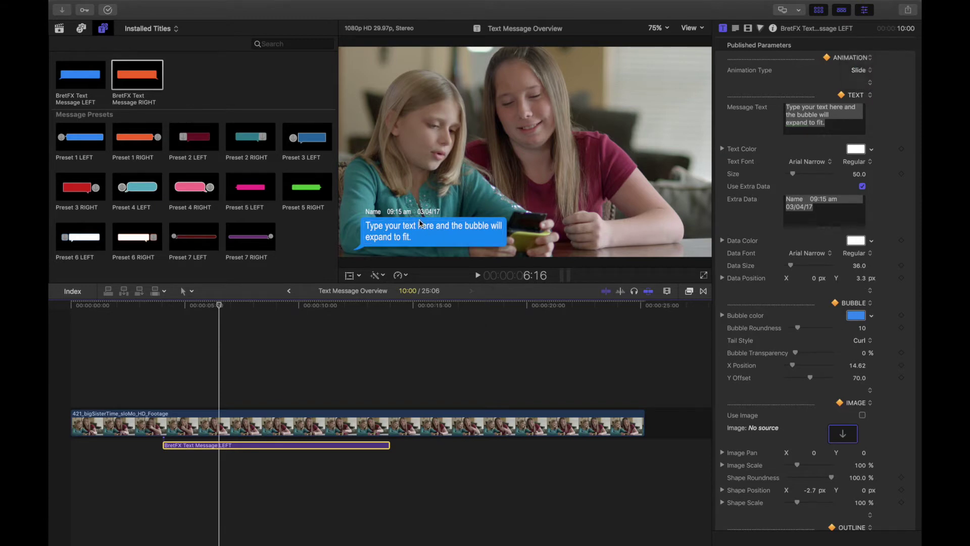
click(865, 71)
click(864, 62)
click(162, 305)
key(space)
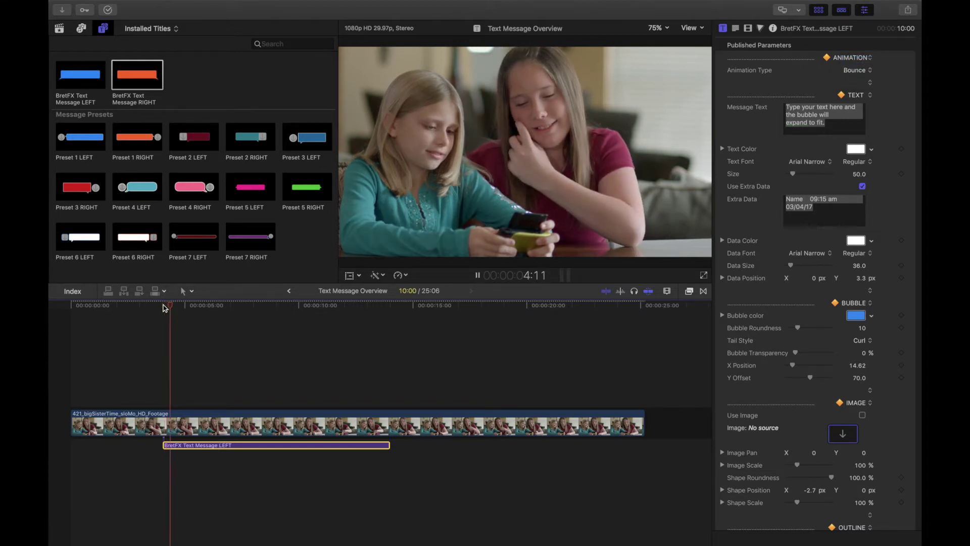
key(space)
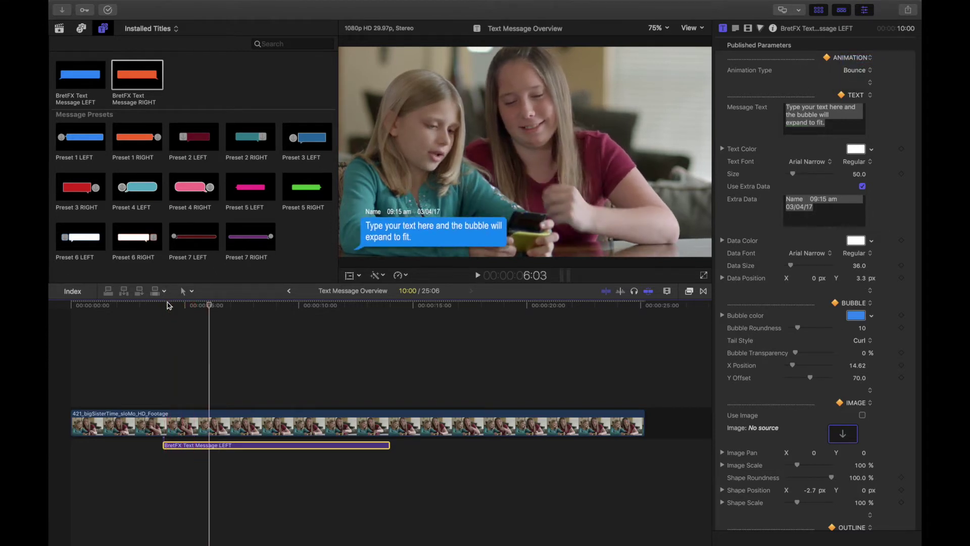
click(865, 72)
click(856, 81)
key(space)
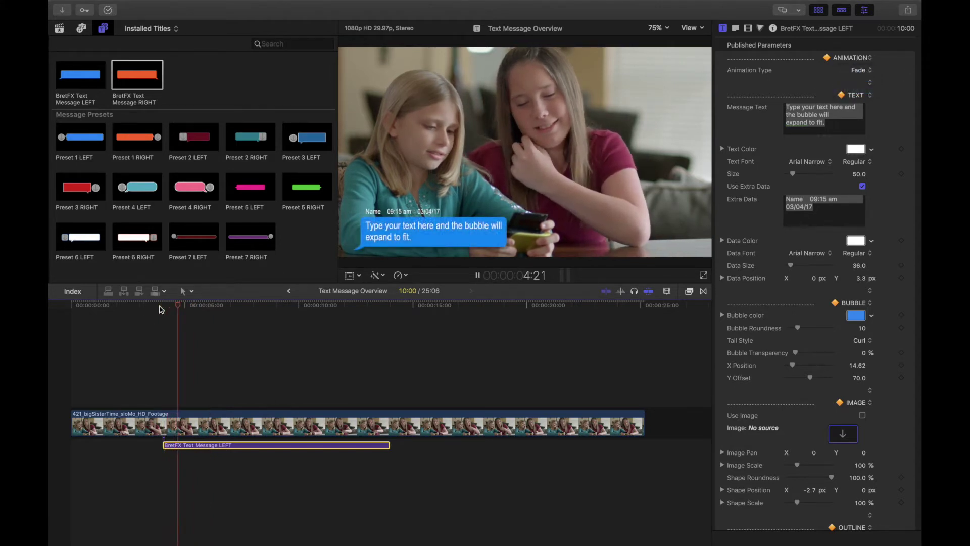
key(space)
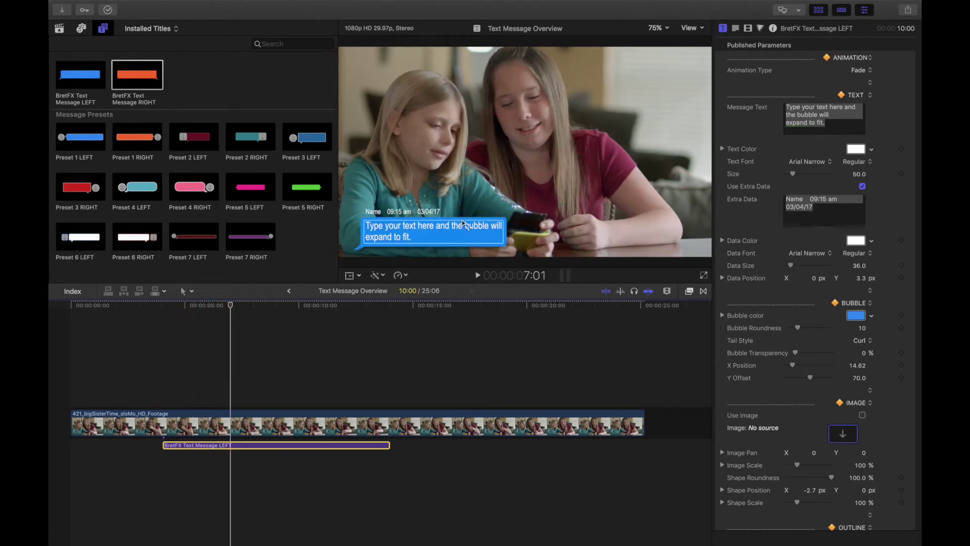
click(864, 72)
click(859, 61)
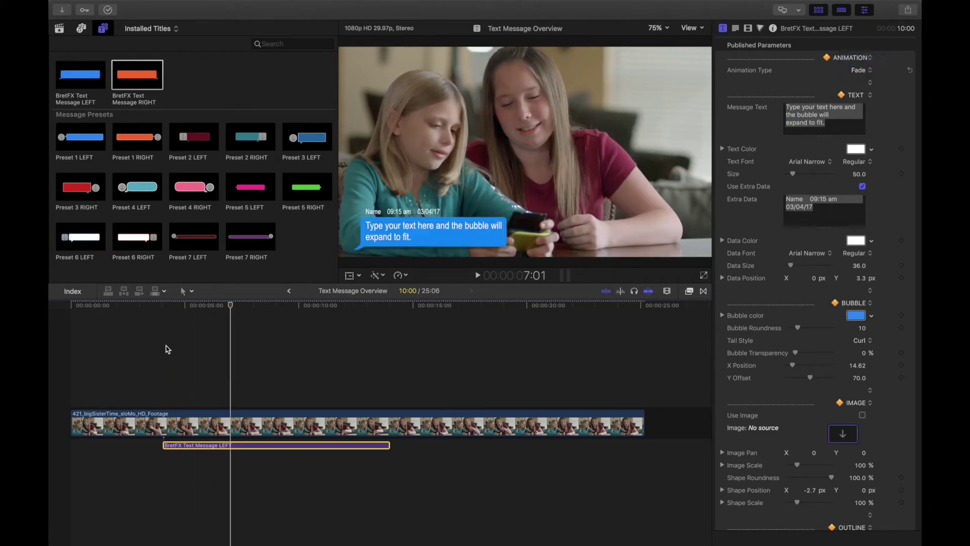
click(162, 306)
key(space)
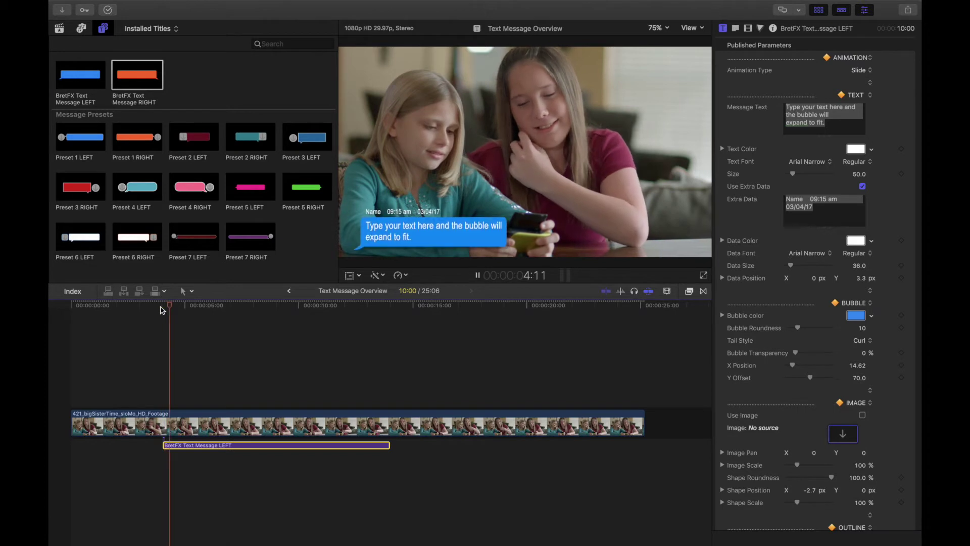
click(162, 307)
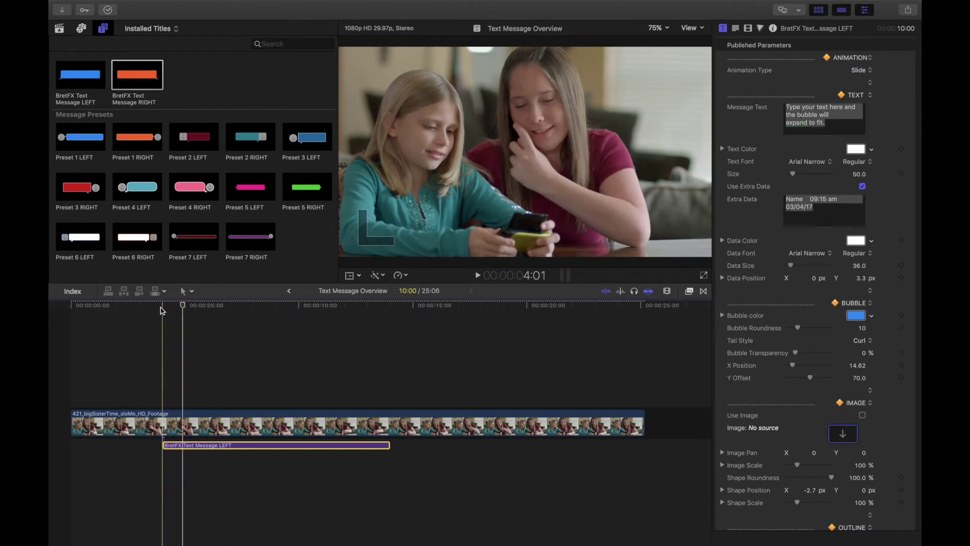
drag(137, 76, 192, 442)
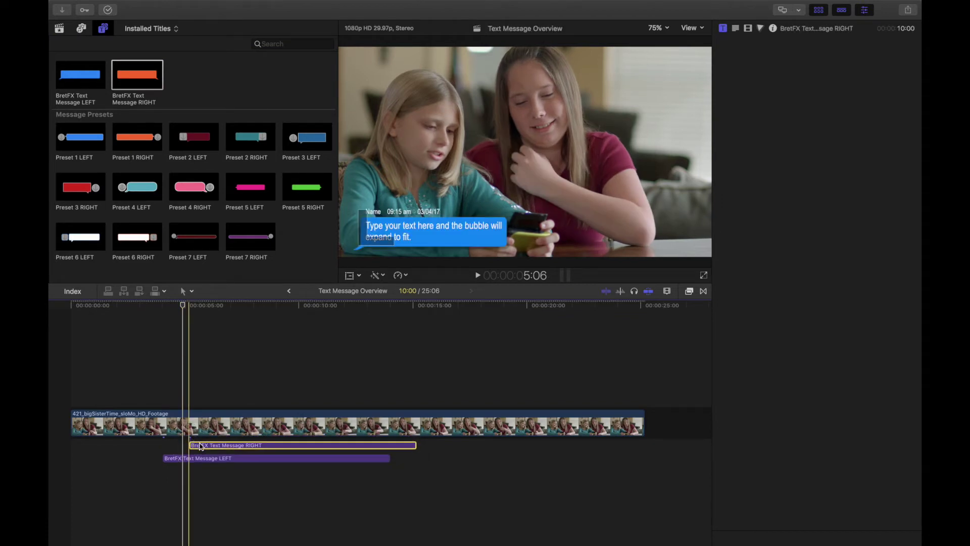
click(186, 306)
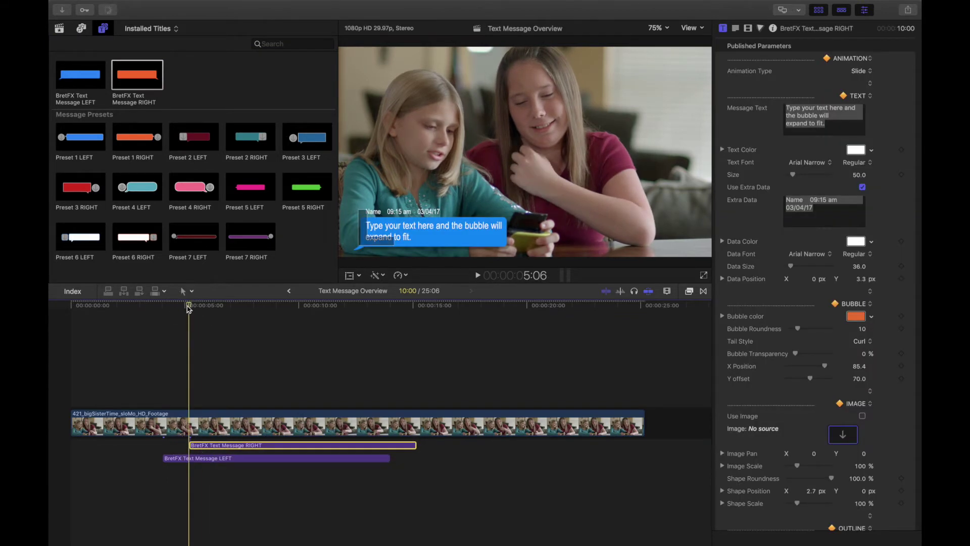
click(860, 70)
click(859, 82)
click(189, 306)
key(space)
key(space)
click(866, 71)
click(858, 53)
key(space)
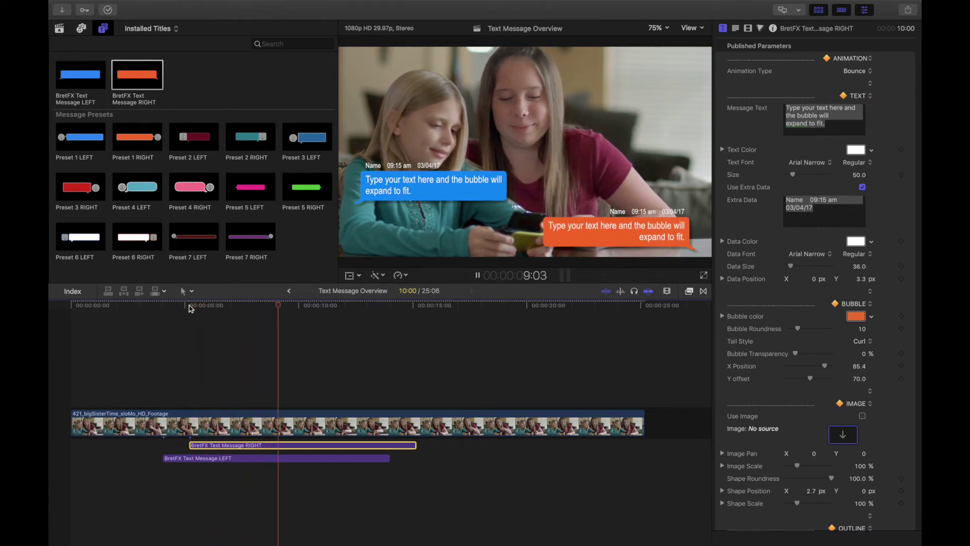
click(218, 306)
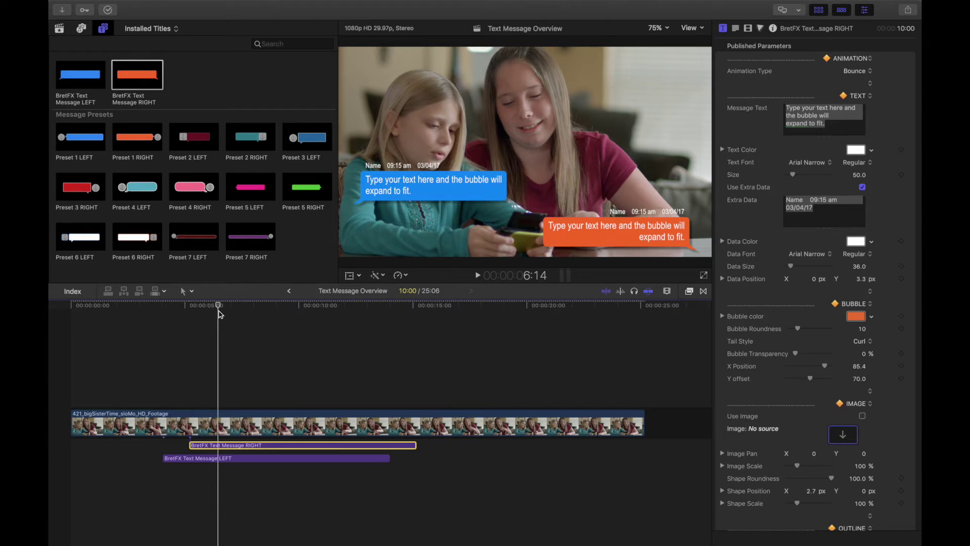
key(Delete)
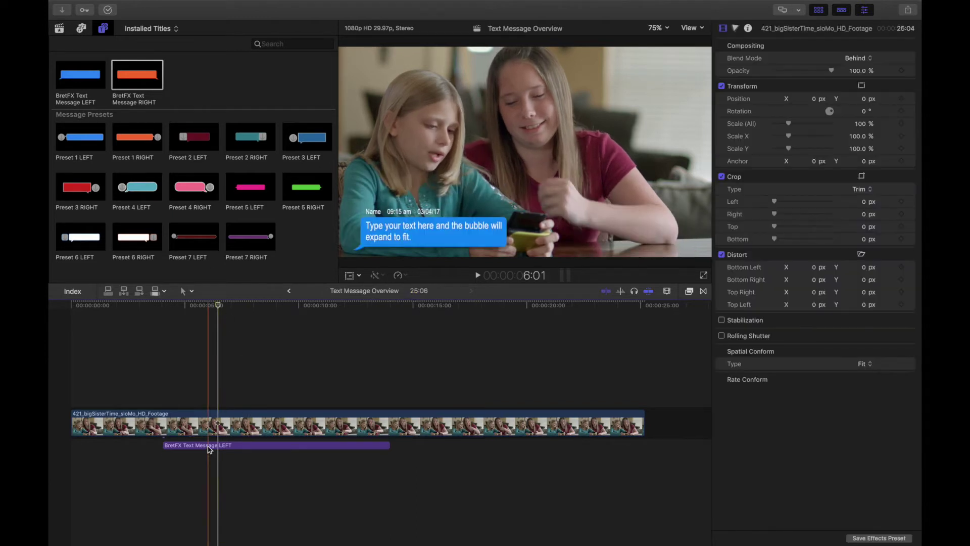
Replace the LEFT title's message text with 'My sister likes you. Do you'.
click(209, 447)
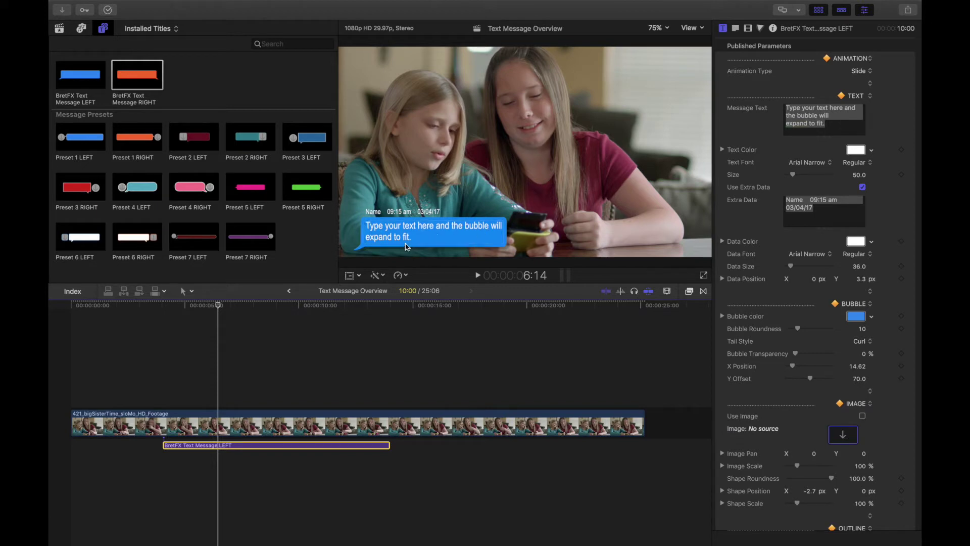
click(827, 127)
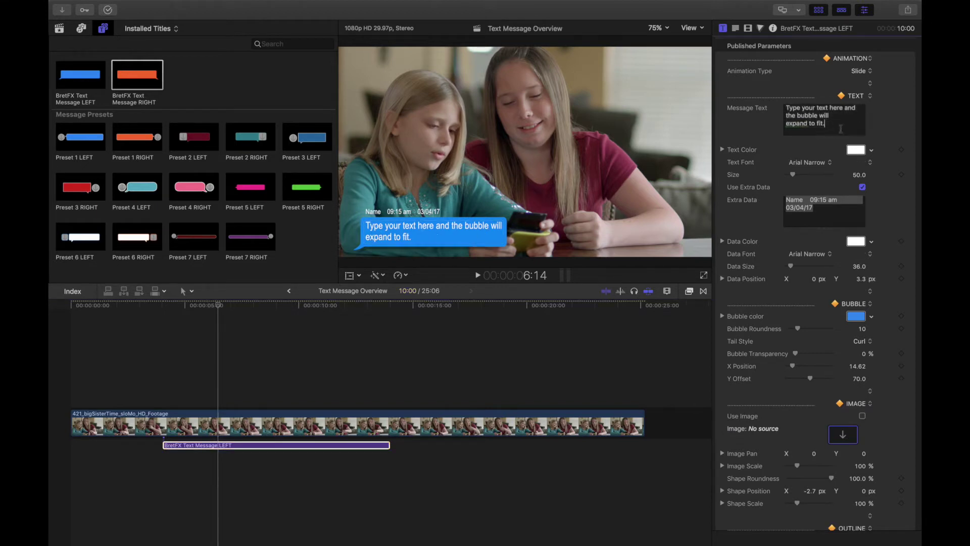
key(super+a)
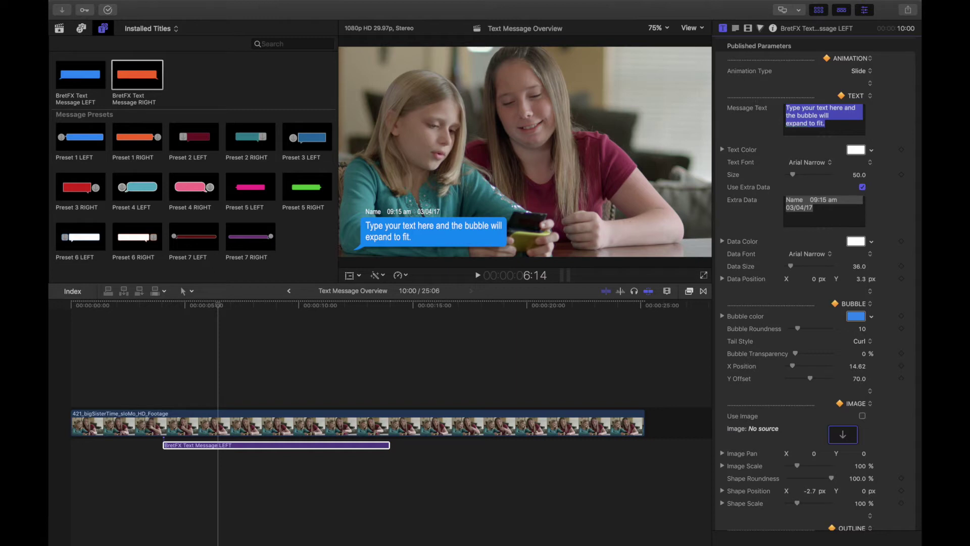
text(My sister)
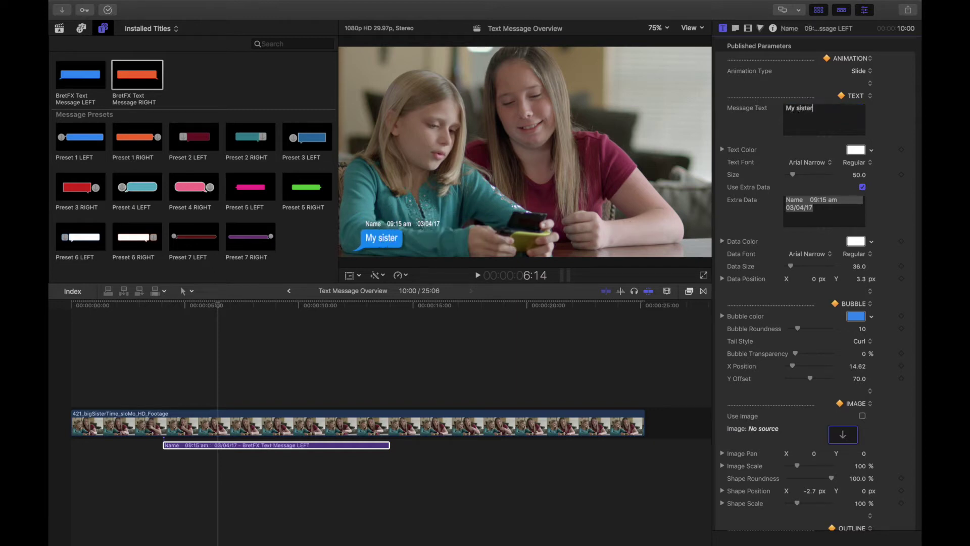
text( likes you. Do you yo)
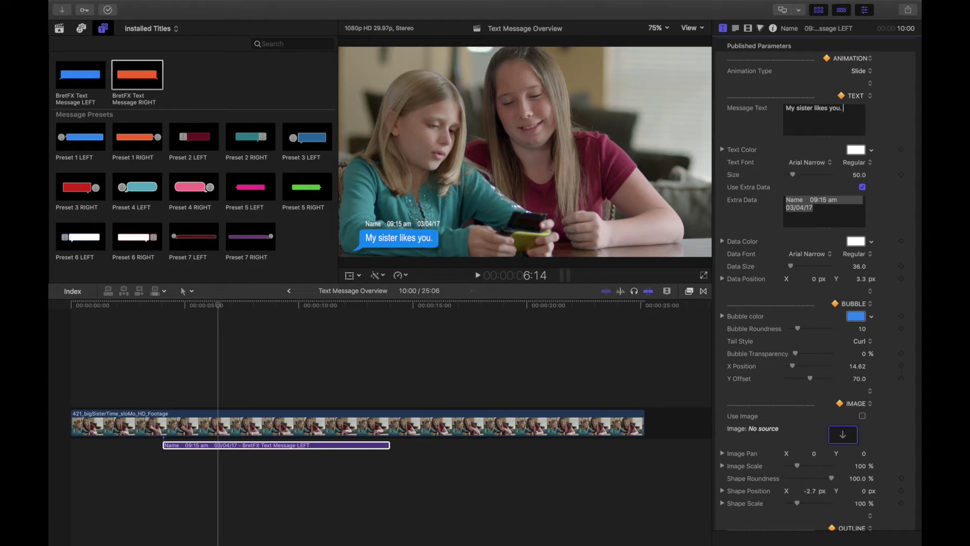
key(BackSpace)
key(BackSpace)
text(like)
key(BackSpace)
key(BackSpace)
key(BackSpace)
key(BackSpace)
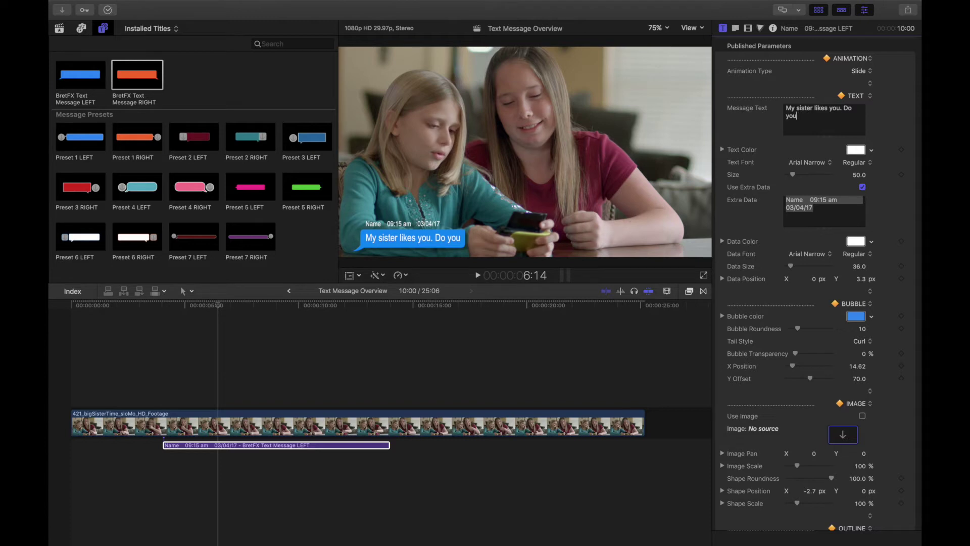
Add a second line reading 'her too?' and delete the stray filler characters.
key(Return)
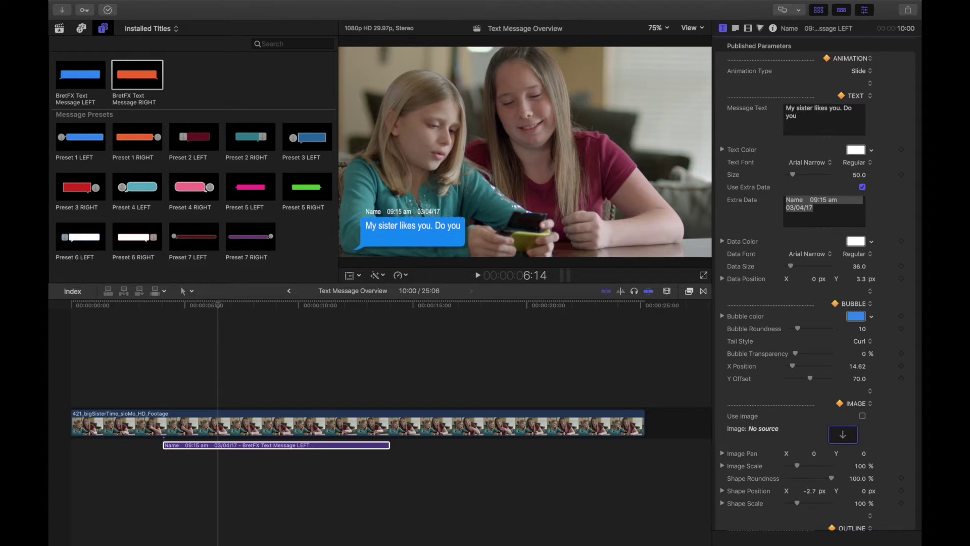
text(he)
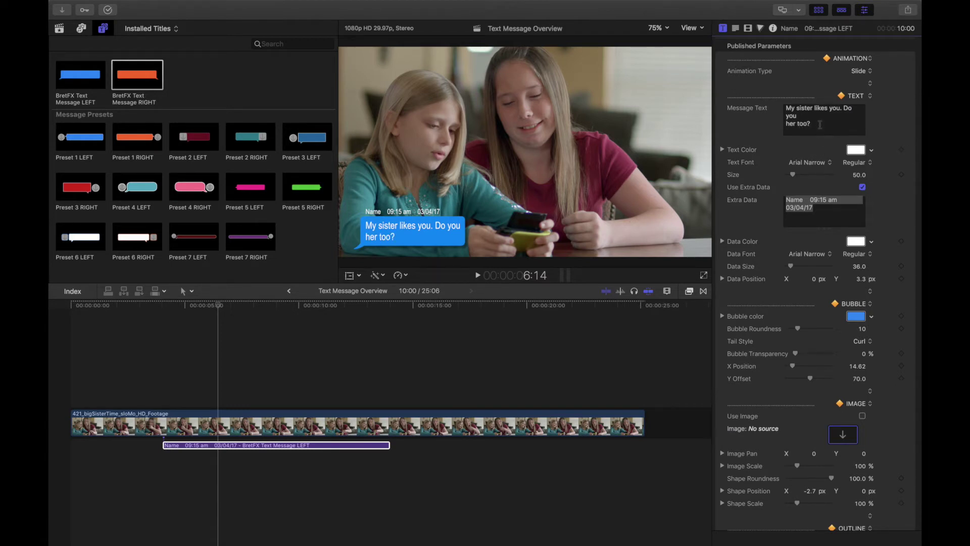
text(a;ldjfaldkj)
key(Return)
text(ad;flkajd)
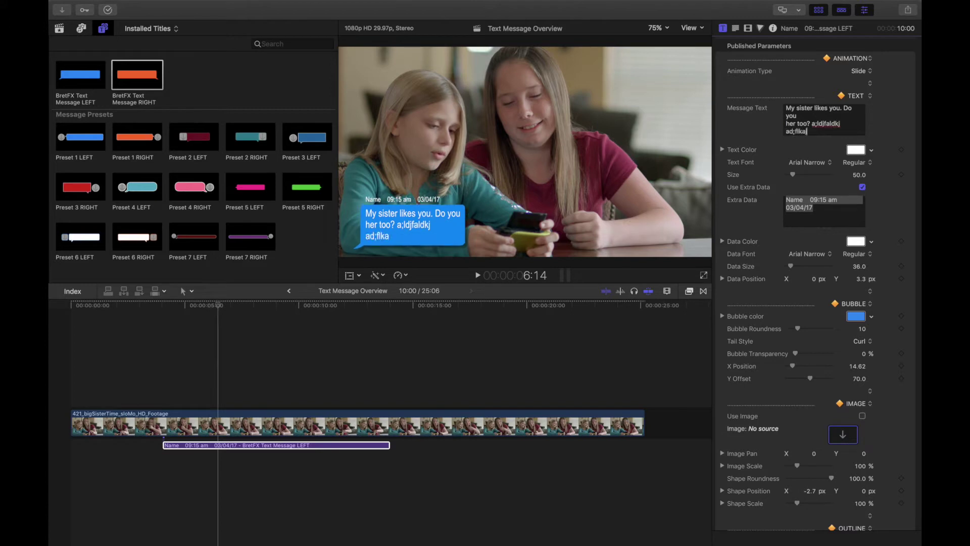
key(Return)
key(Return)
key(BackSpace)
key(BackSpace)
key(BackSpace)
key(BackSpace)
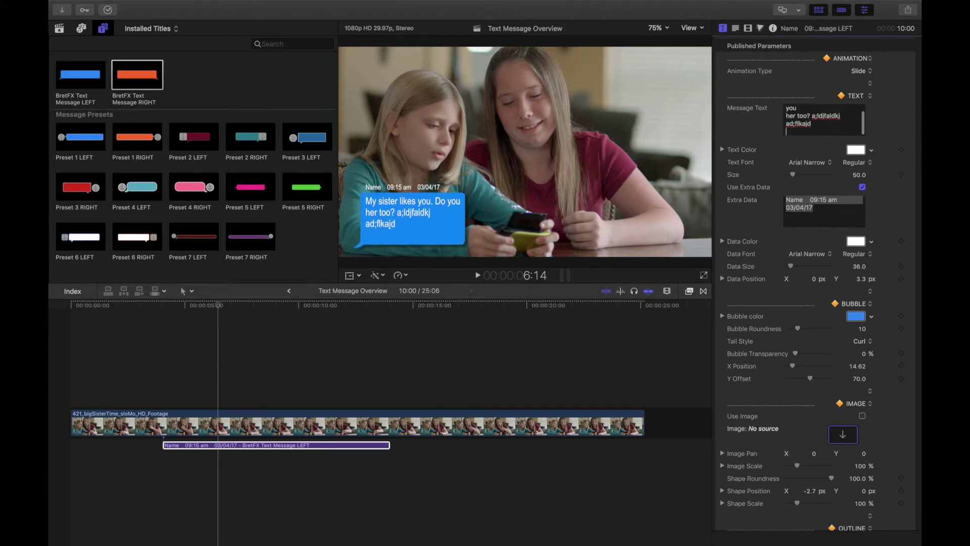
key(BackSpace)
key(BackSpace)
key(BackSpace)
key(BackSpace)
key(BackSpace)
key(BackSpace)
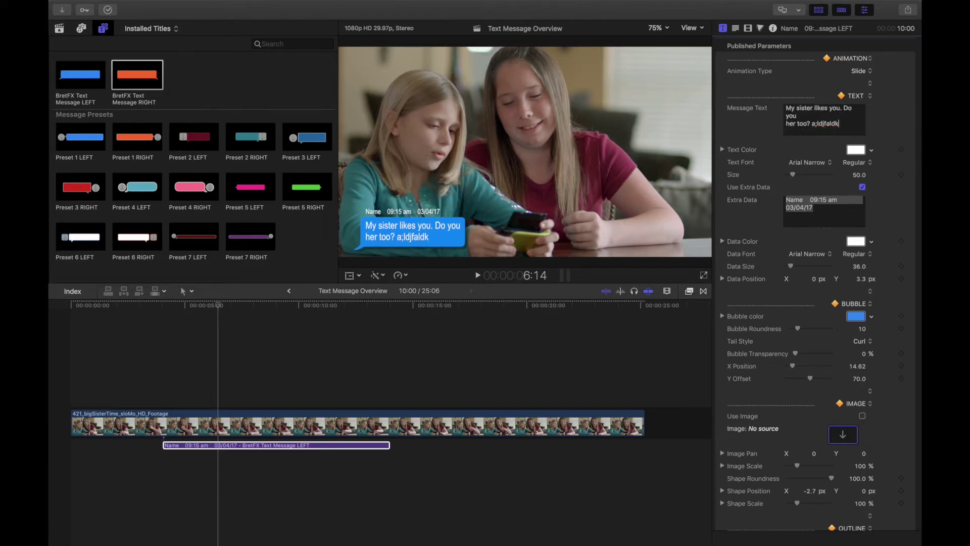
key(BackSpace)
key(BackSpace)
key(BackSpace)
key(BackSpace)
key(BackSpace)
key(BackSpace)
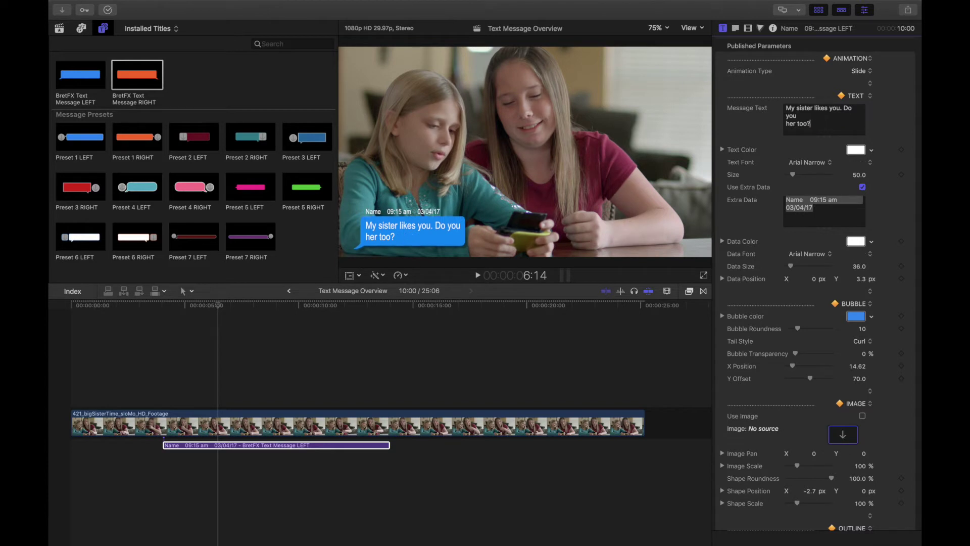
click(821, 166)
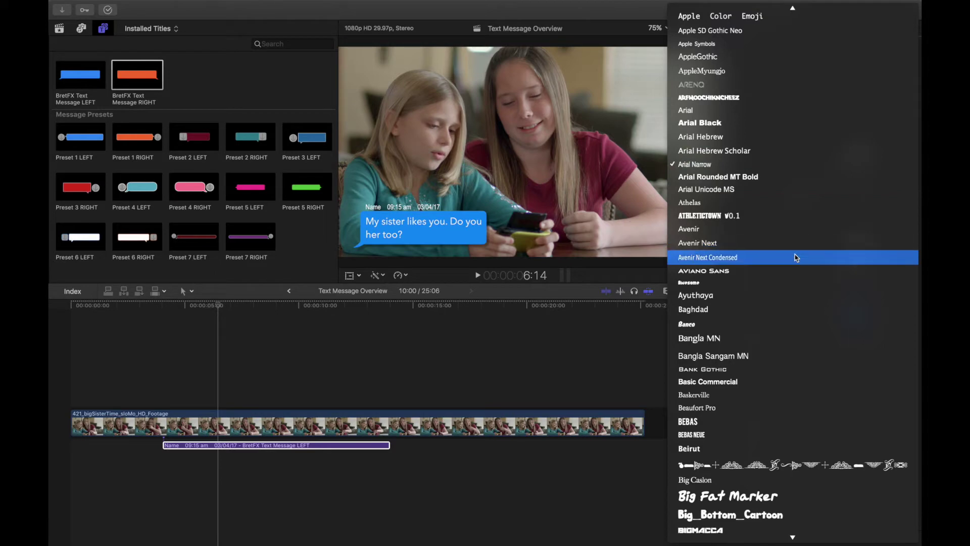
scroll(765, 368, down, 10)
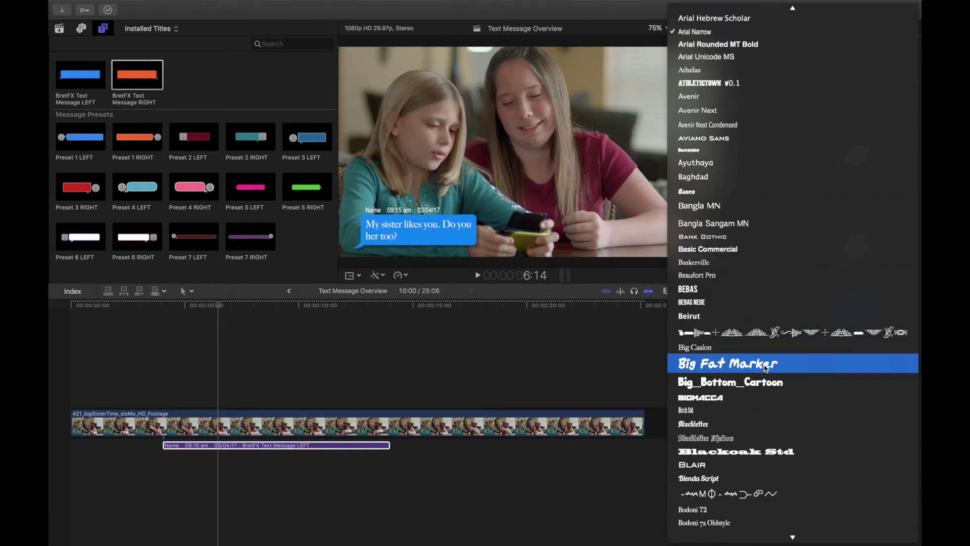
scroll(765, 367, down, 5)
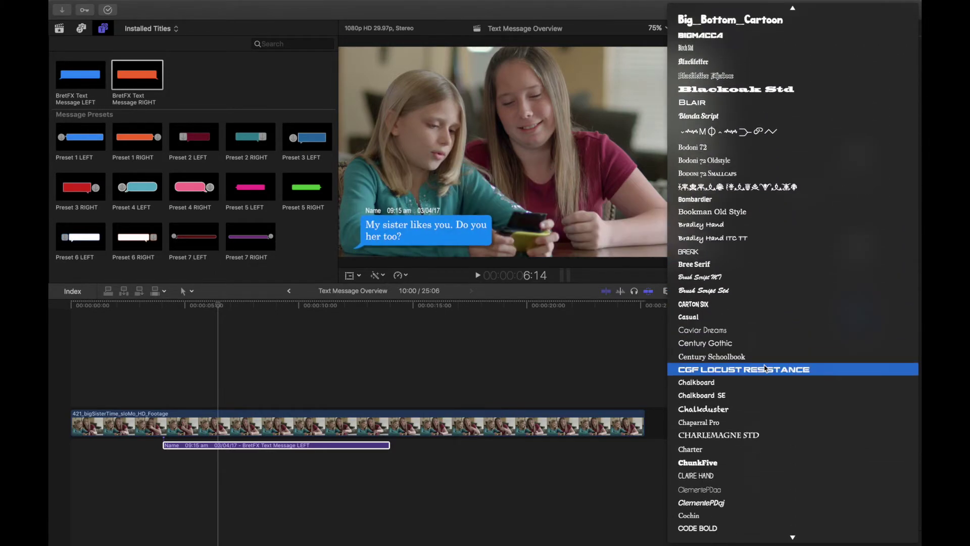
scroll(765, 368, up, 5)
scroll(765, 368, up, 15)
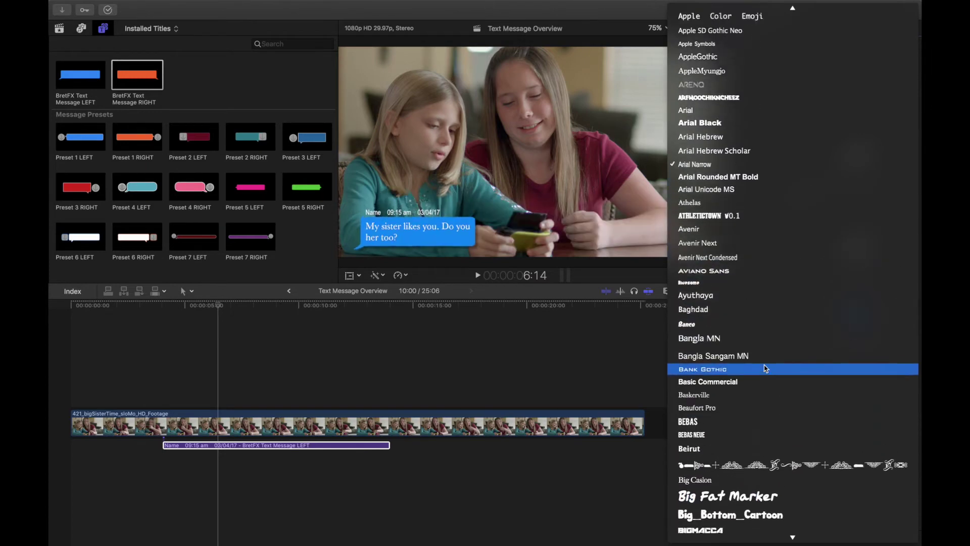
key(Escape)
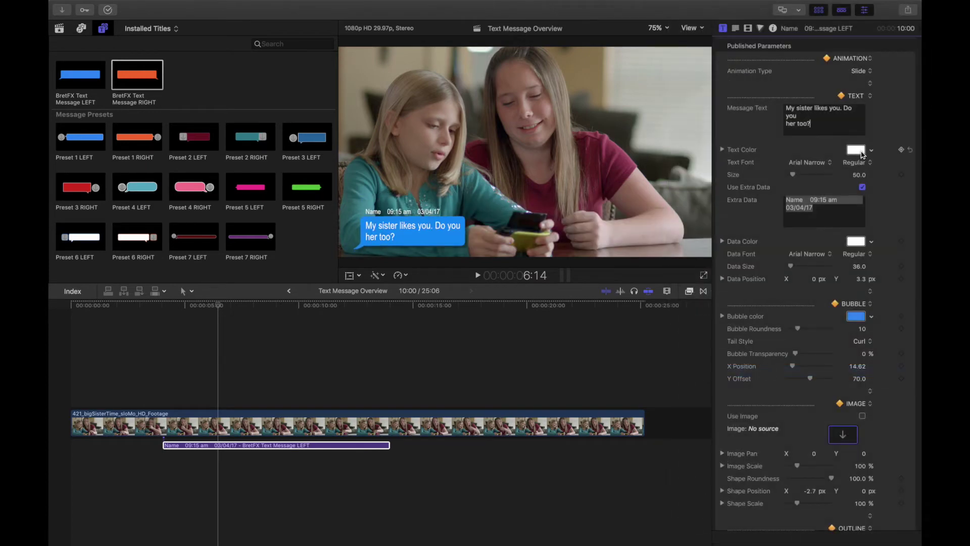
click(859, 150)
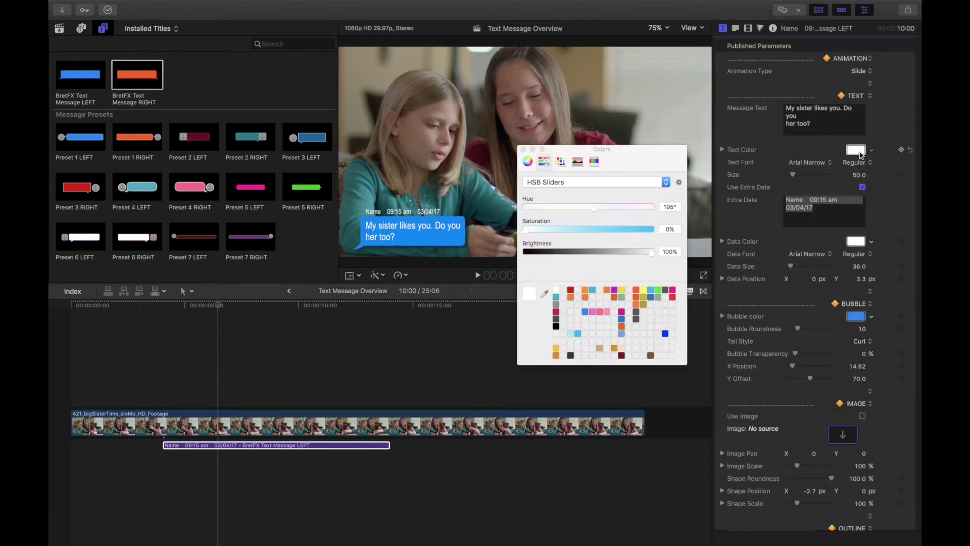
click(644, 292)
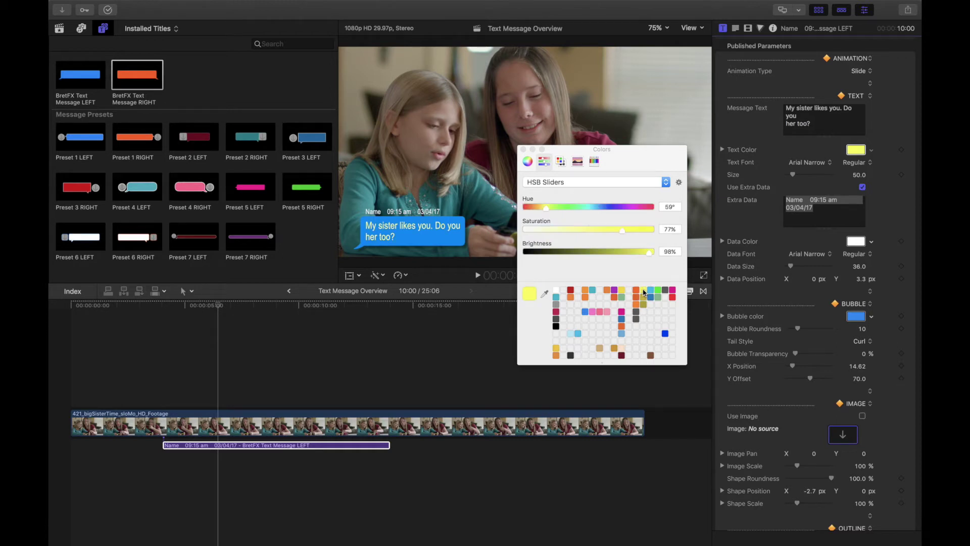
click(556, 291)
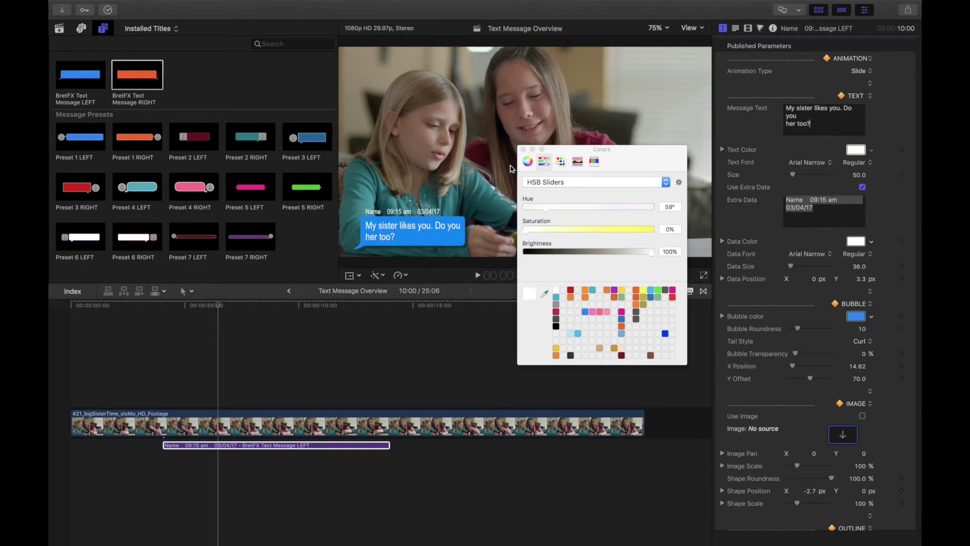
click(523, 149)
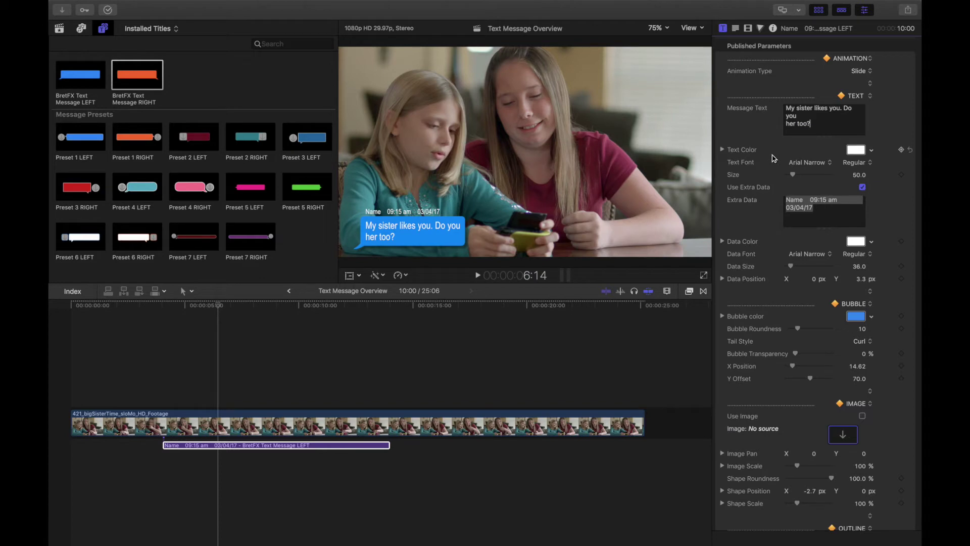
drag(792, 175, 796, 179)
Replace 'Name' in the Extra Data field with a phone number.
double_click(793, 200)
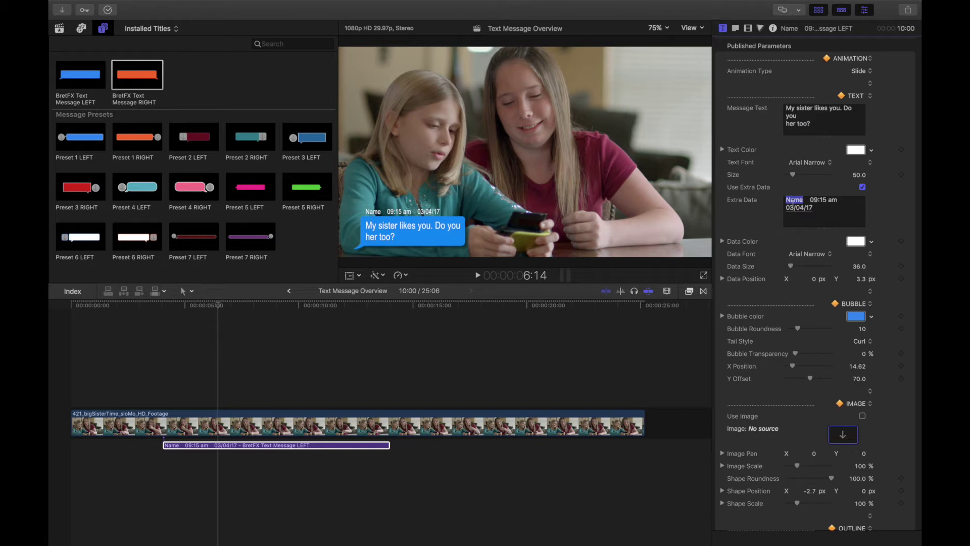
text(555-1234)
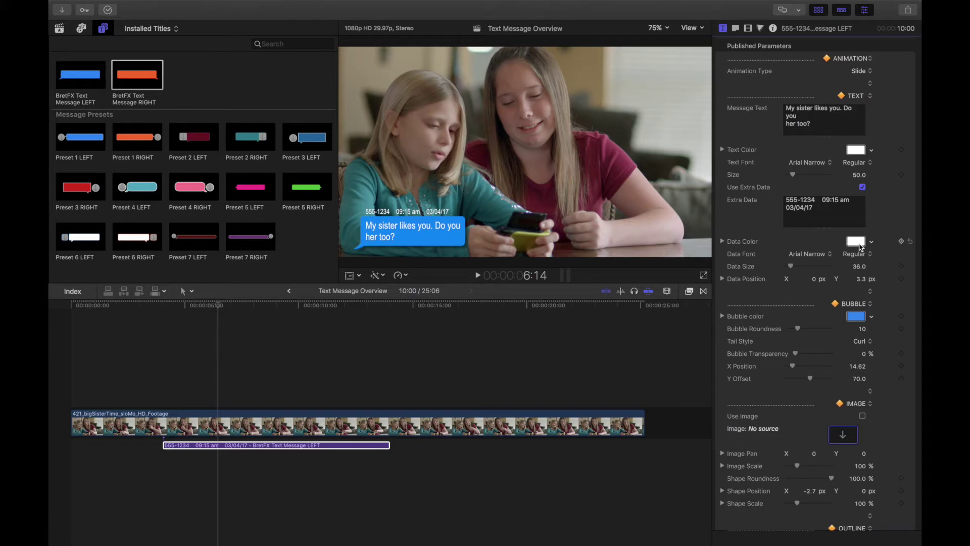
Keep the Regular data font, then make the bubble purple (hue 292°, saturation 77%, brightness 78%).
click(828, 257)
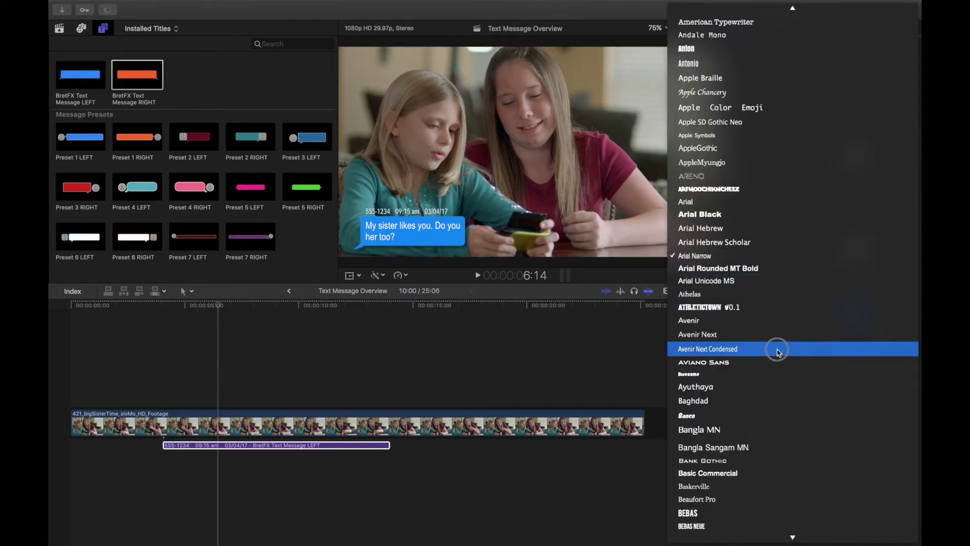
key(Escape)
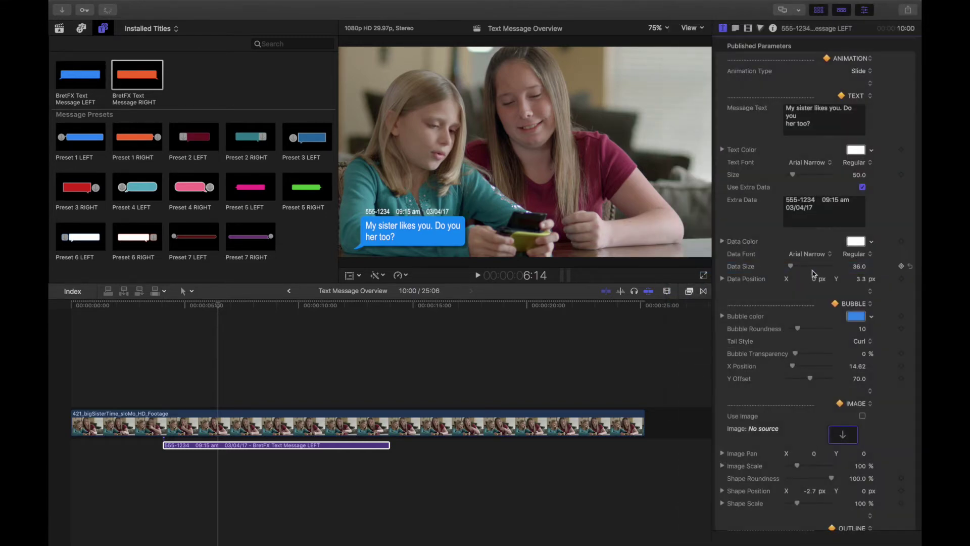
click(858, 253)
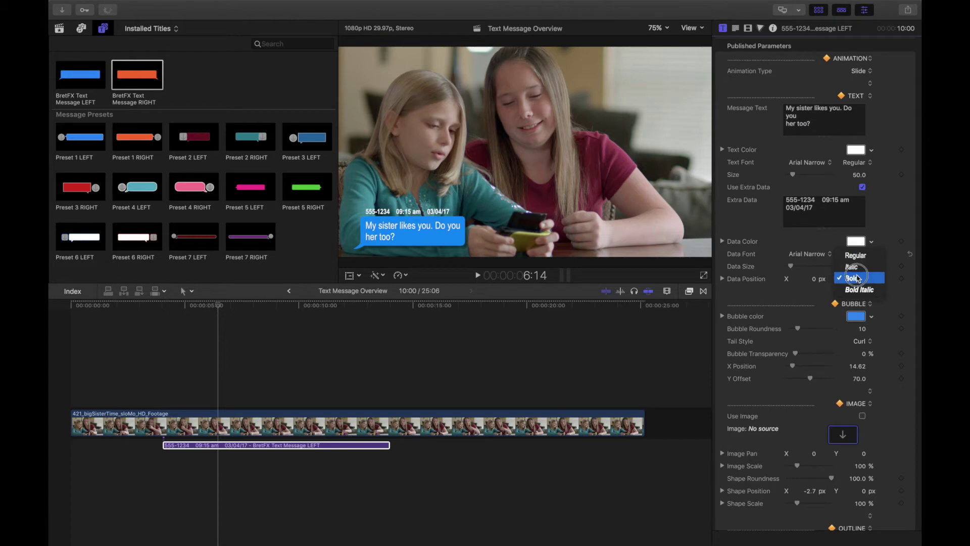
click(829, 255)
drag(791, 266, 794, 269)
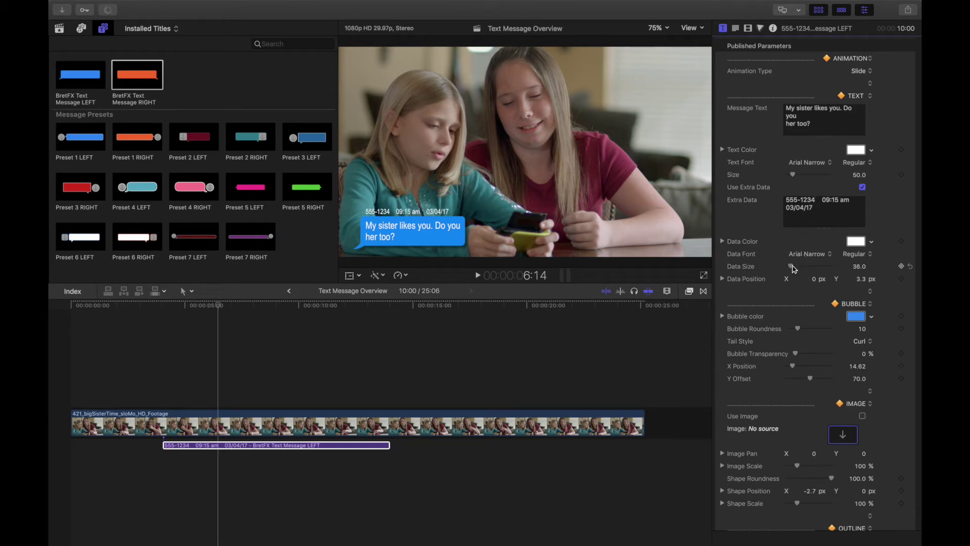
click(411, 237)
click(856, 318)
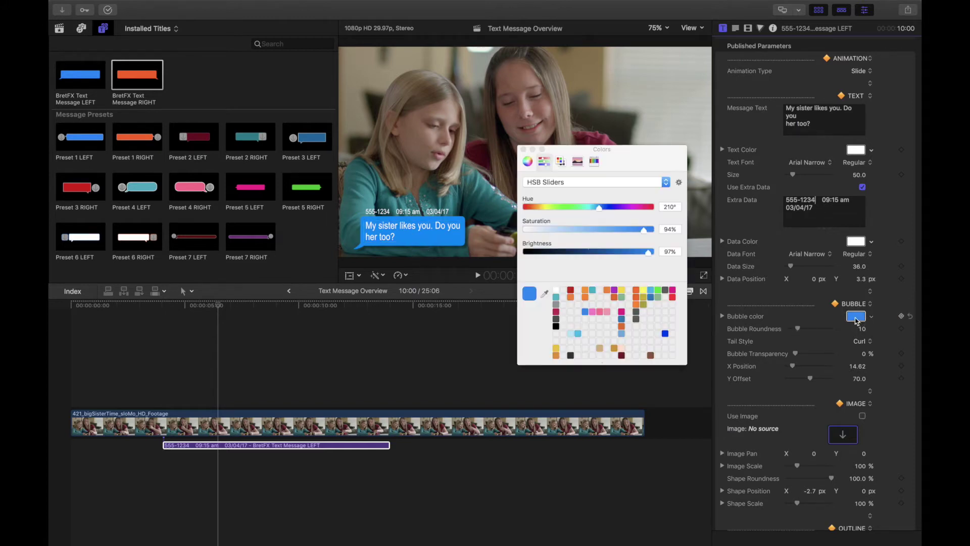
click(615, 291)
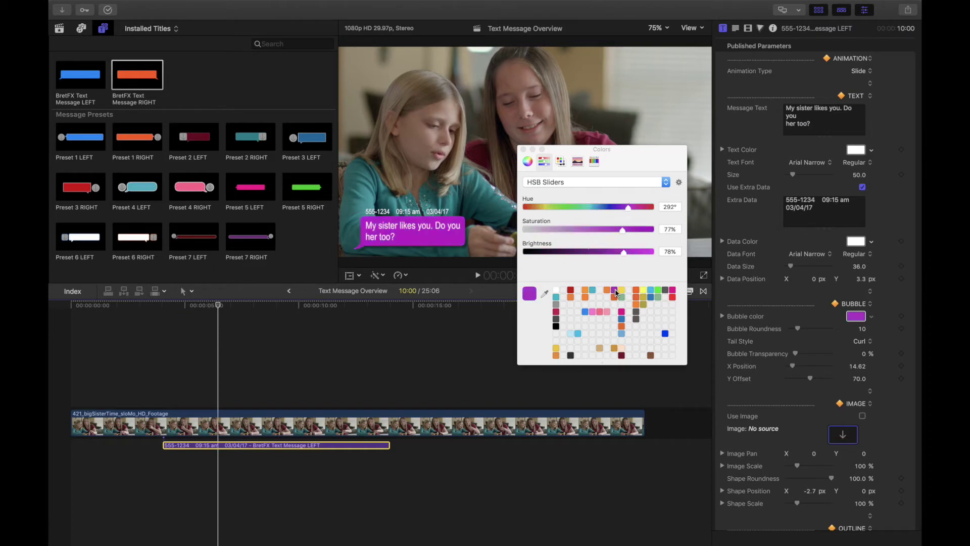
Set the bubble roundness to 7 after trying a top tail and rounder corners.
click(523, 149)
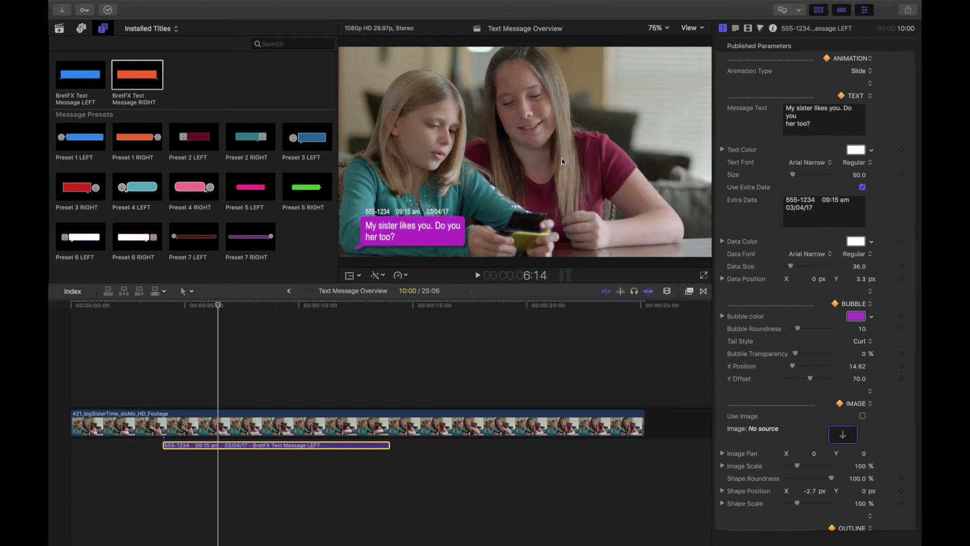
drag(799, 329, 805, 329)
click(862, 343)
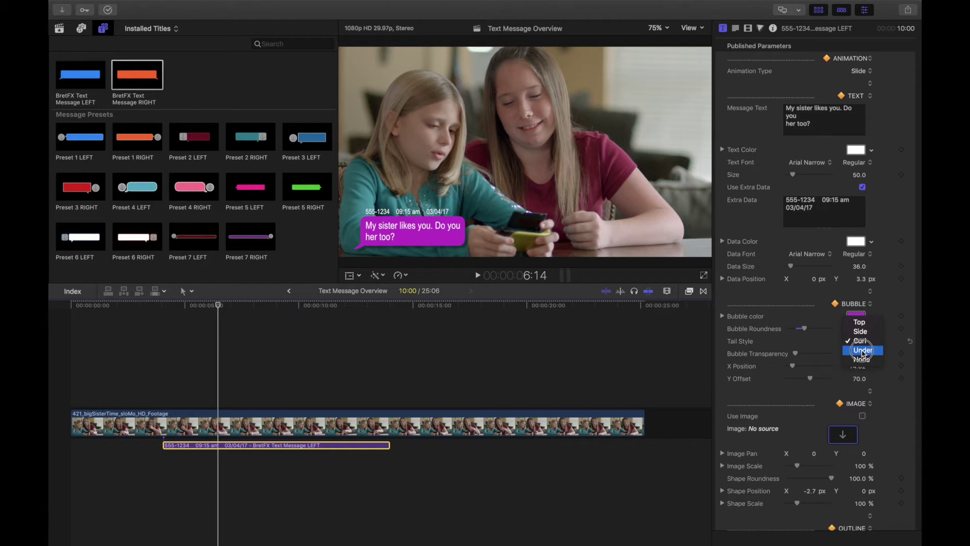
click(860, 324)
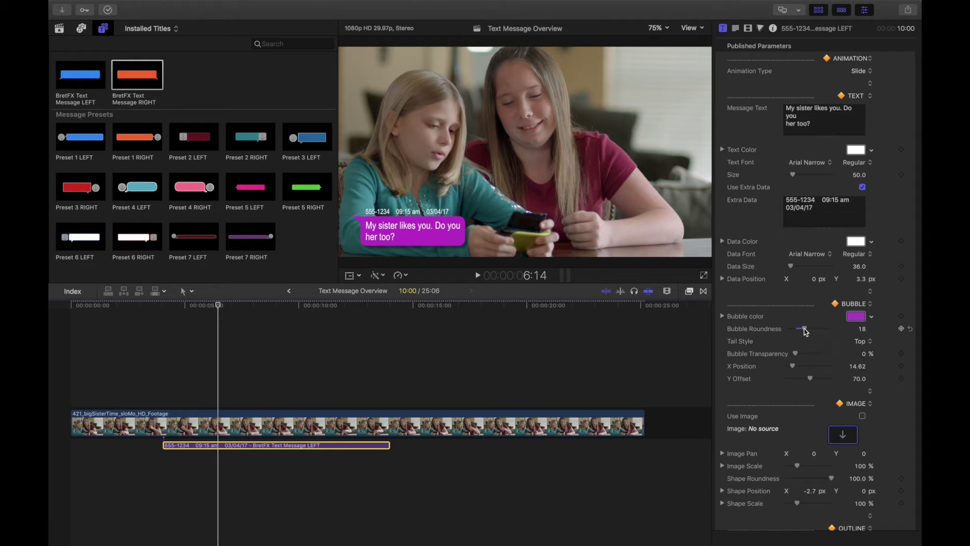
drag(804, 330, 821, 331)
drag(821, 330, 776, 329)
drag(790, 331, 796, 331)
Try the tail style options and settle on the Under tail.
click(860, 341)
click(862, 351)
click(852, 341)
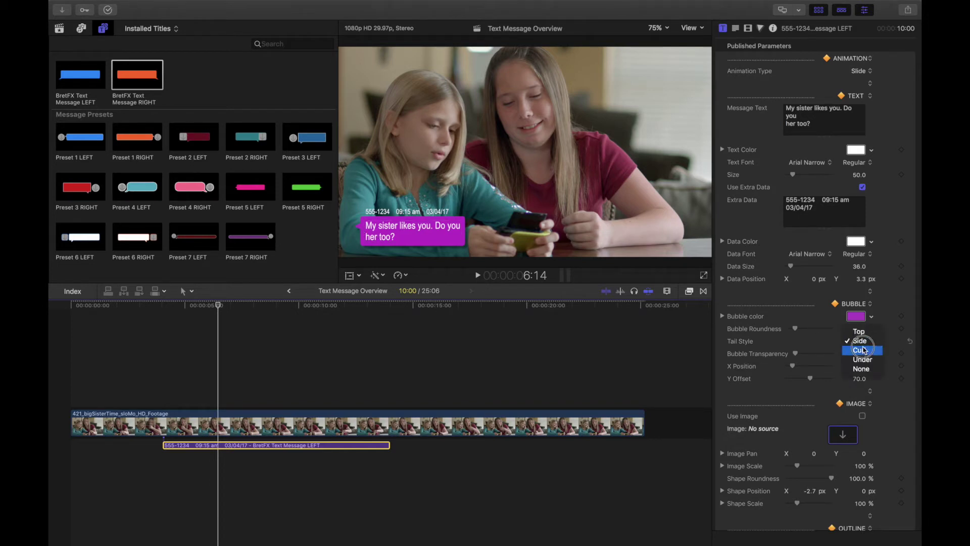
click(863, 351)
click(862, 341)
click(862, 350)
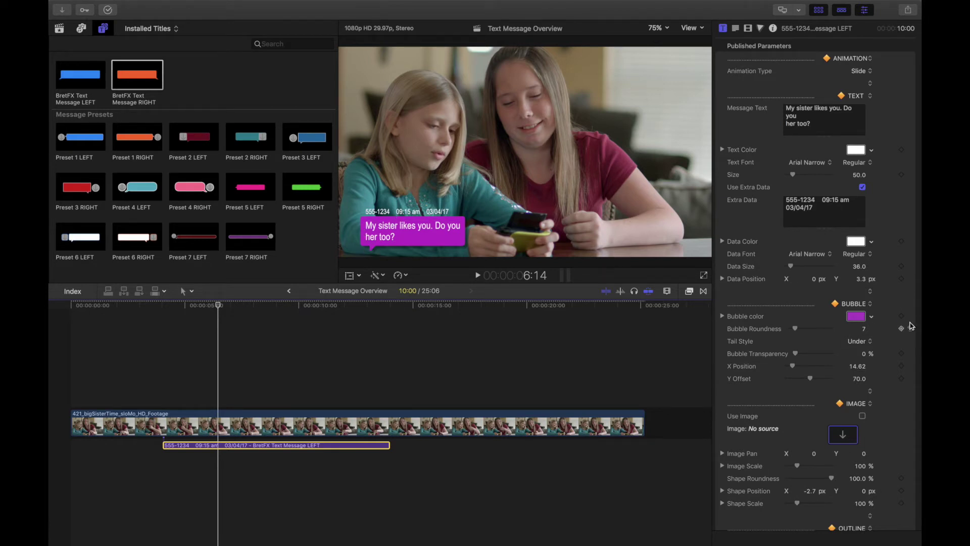
Restore the bubble tail to Curl and roundness to 10, and make the bubble fully transparent.
click(861, 342)
click(860, 332)
drag(796, 331, 798, 331)
drag(797, 356, 729, 354)
Shift the purple LEFT bubble sideways and lower its Y Offset to 64.
mouse_move(793, 367)
mouse_down()
mouse_move(812, 366)
mouse_move(797, 366)
mouse_up()
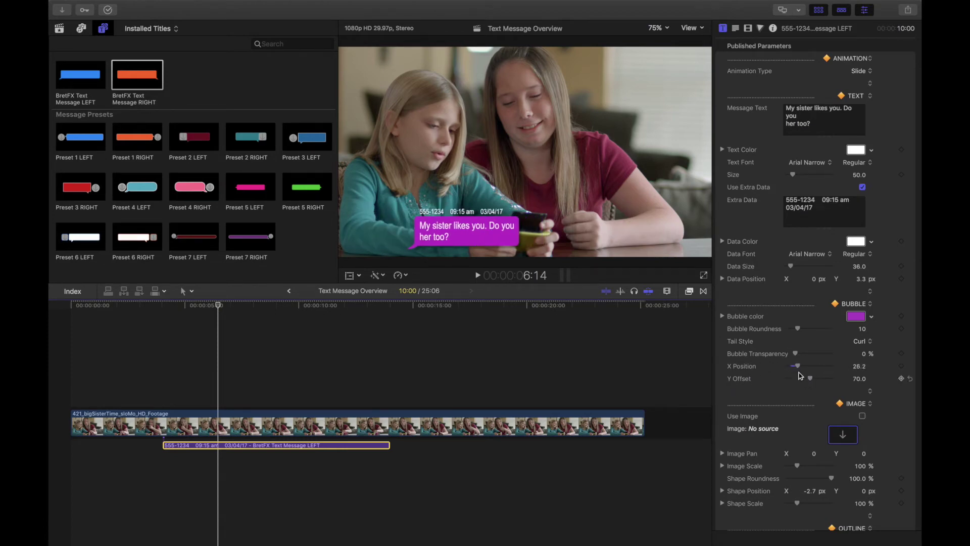
drag(797, 367, 794, 363)
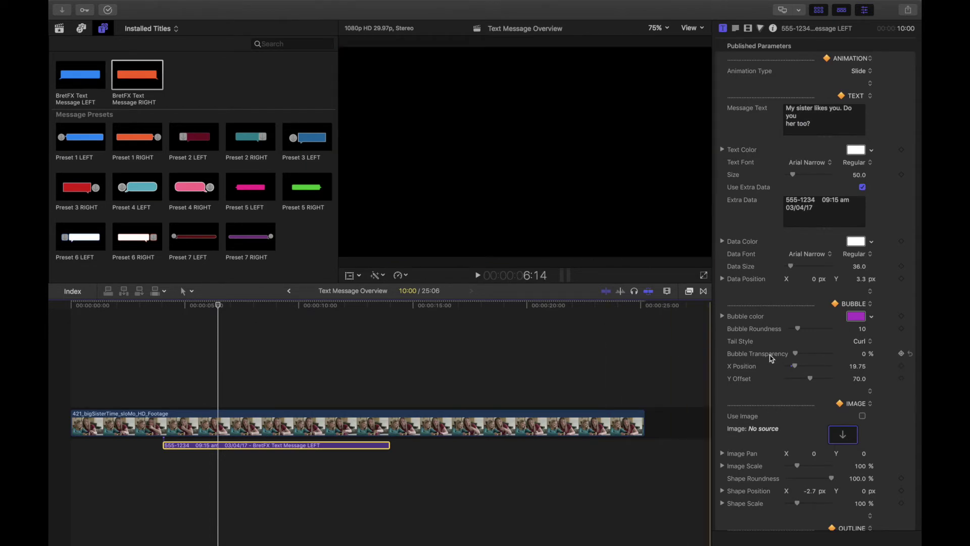
drag(810, 379, 809, 378)
drag(135, 83, 196, 443)
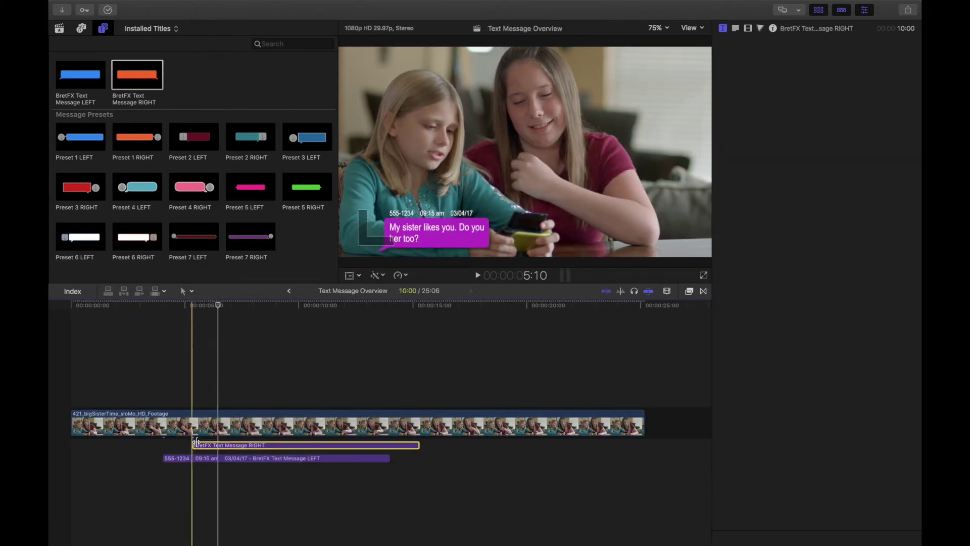
mouse_move(201, 306)
mouse_down()
mouse_move(234, 305)
mouse_move(193, 310)
mouse_up()
key(space)
key(space)
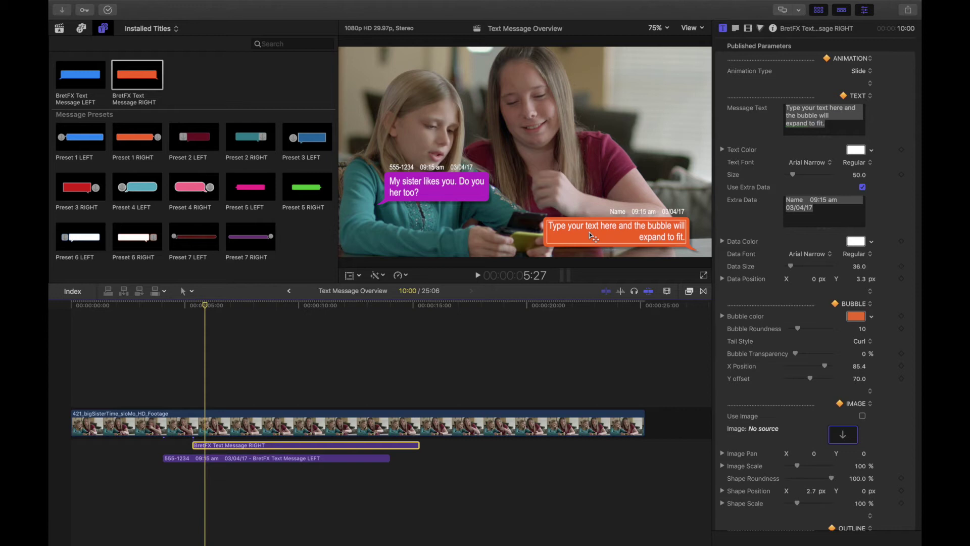
click(834, 125)
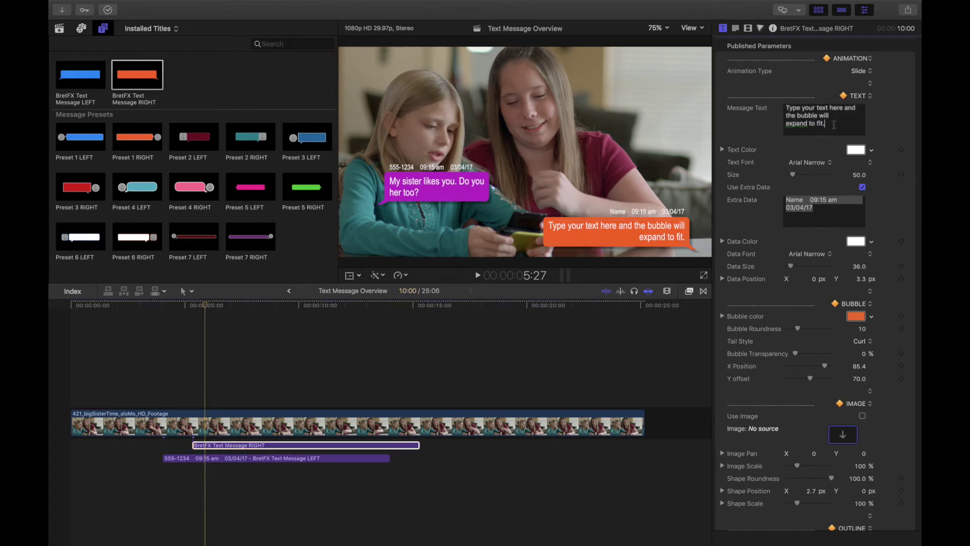
key(Return)
text(more lines)
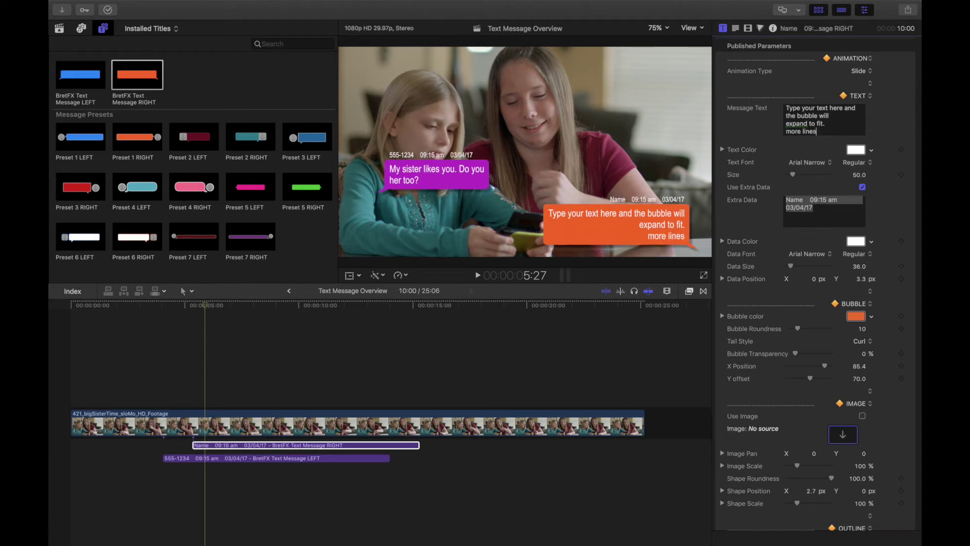
key(Return)
text(more lines)
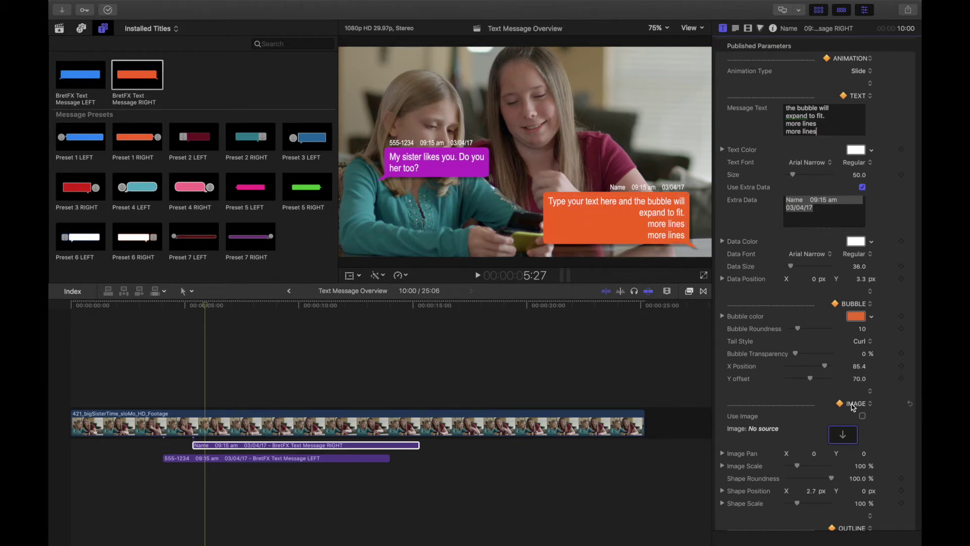
drag(811, 378, 801, 383)
click(158, 306)
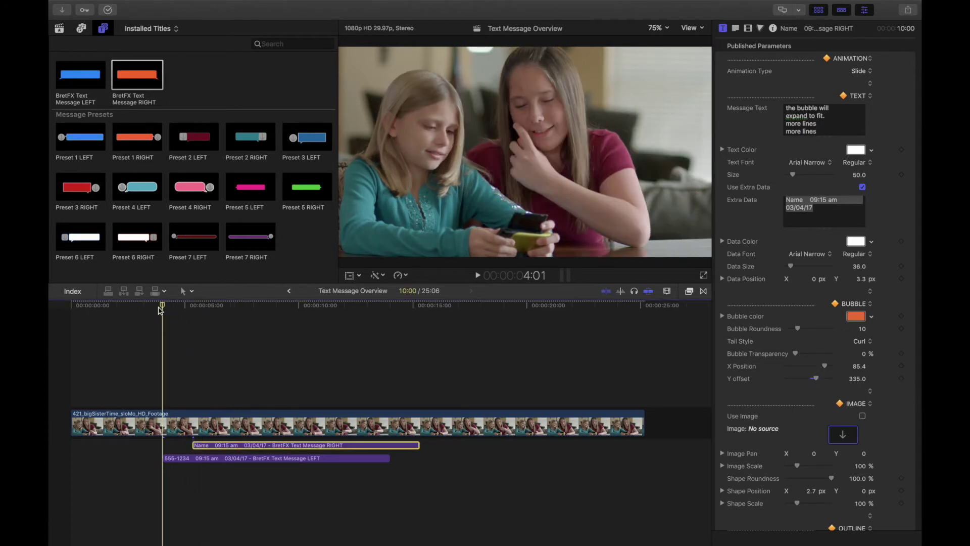
key(space)
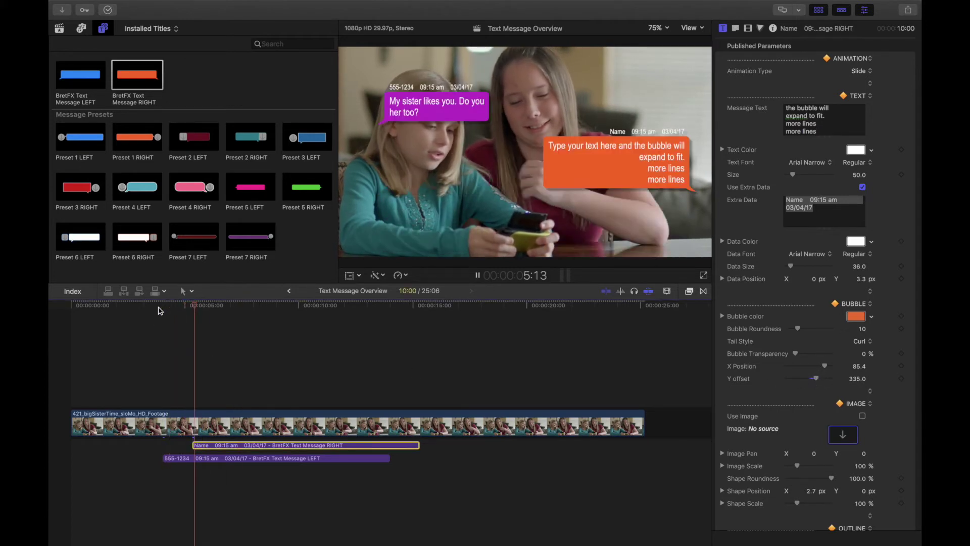
key(space)
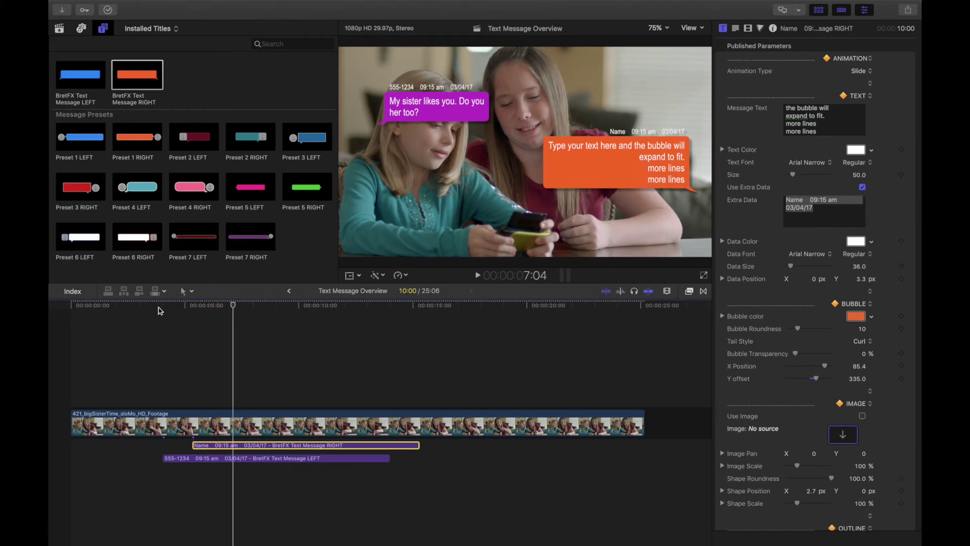
key(Delete)
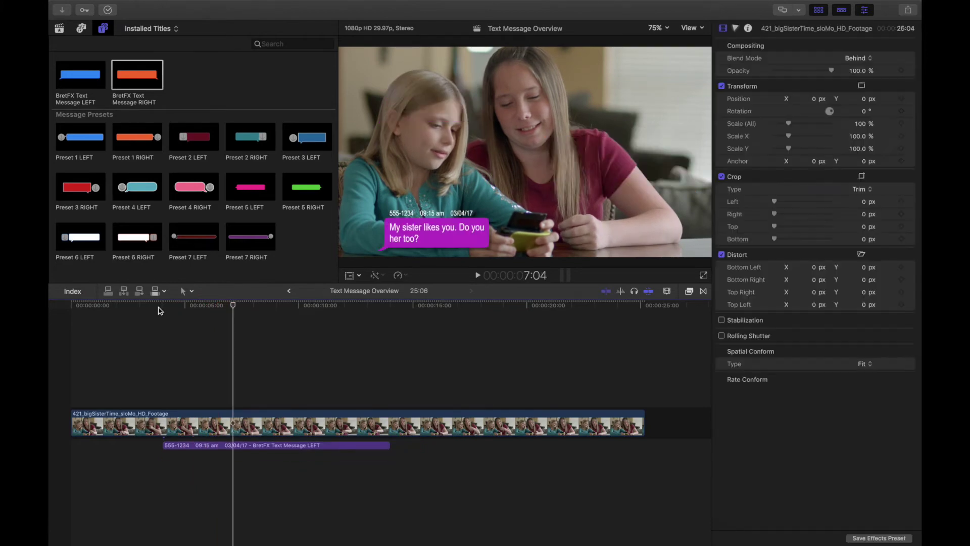
Turn on Use Image for the purple LEFT title.
click(217, 449)
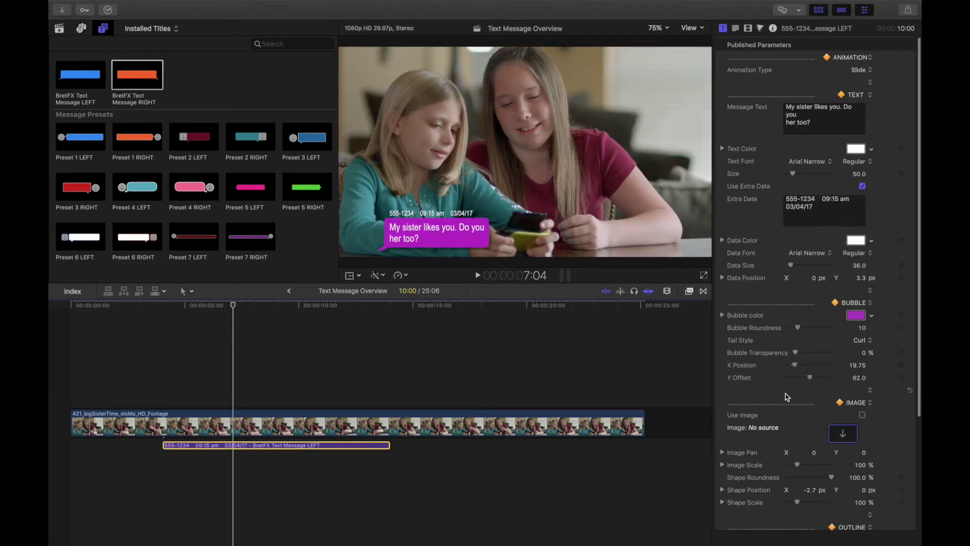
scroll(788, 396, down, 3)
scroll(786, 396, down, 1)
click(863, 330)
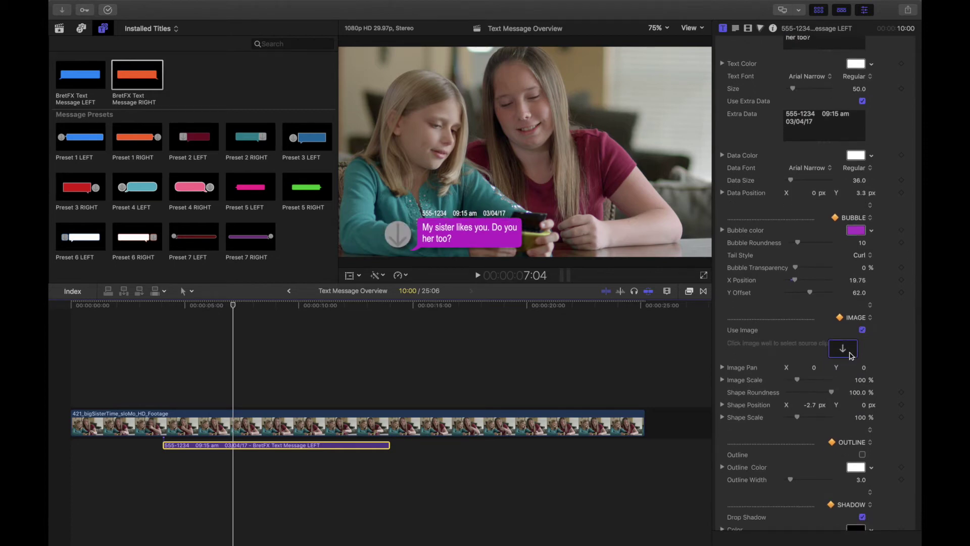
click(863, 330)
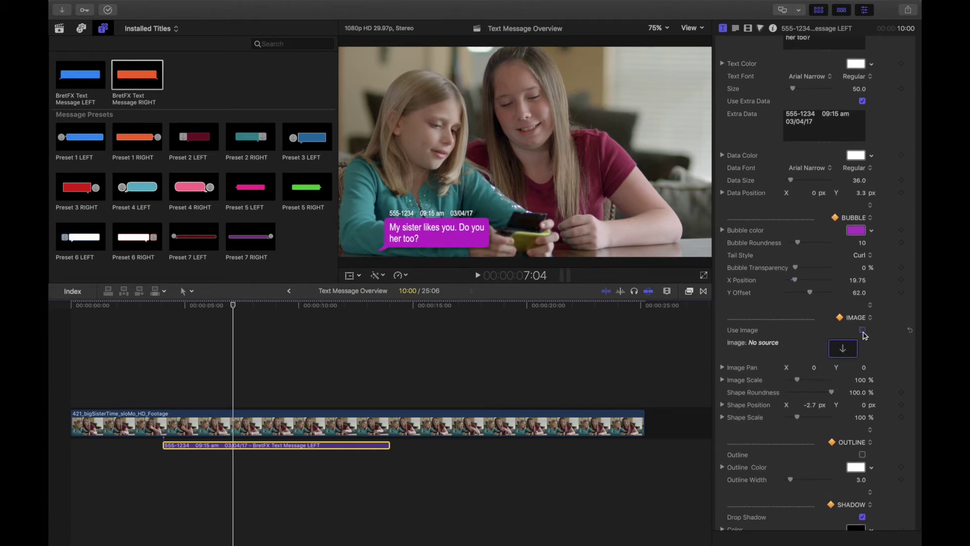
click(862, 330)
click(846, 351)
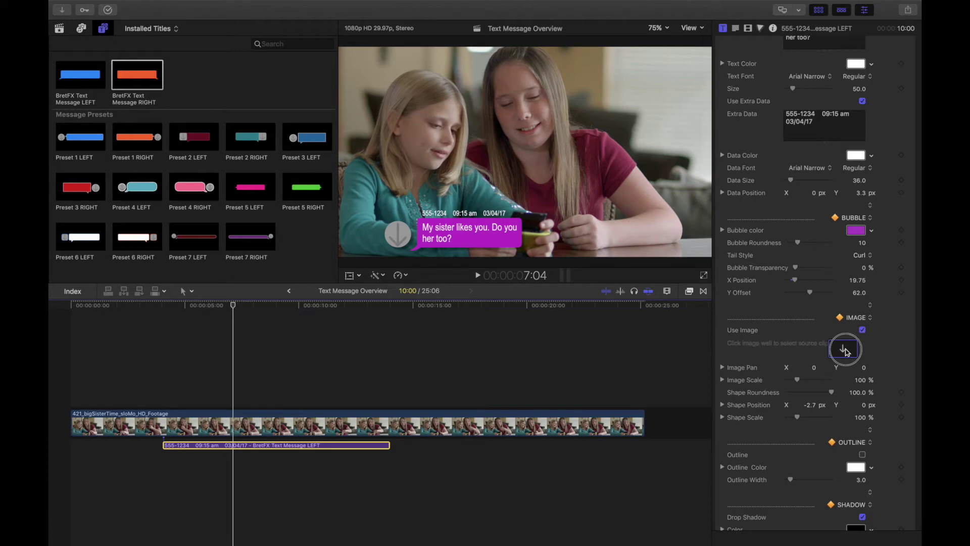
Apply the girls clip as the purple bubble's image source.
click(845, 350)
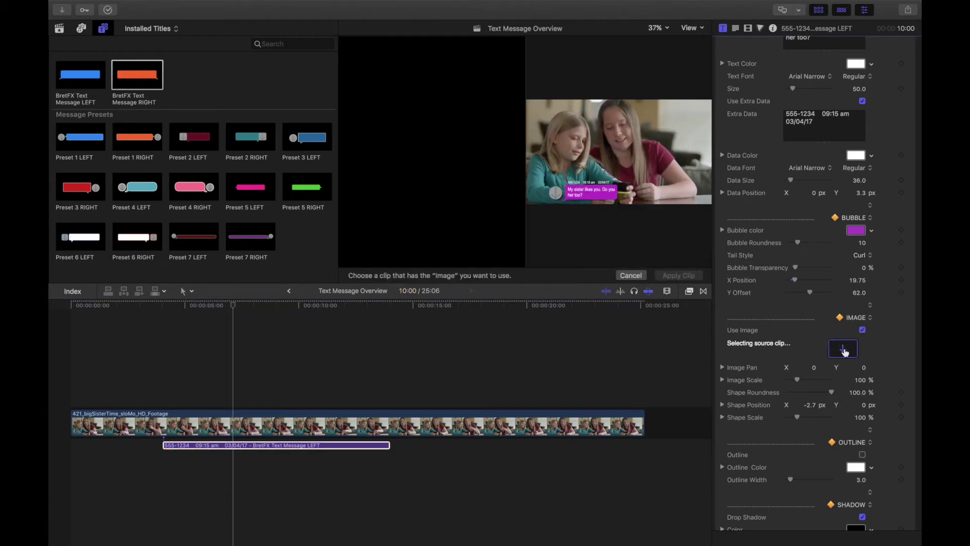
click(60, 31)
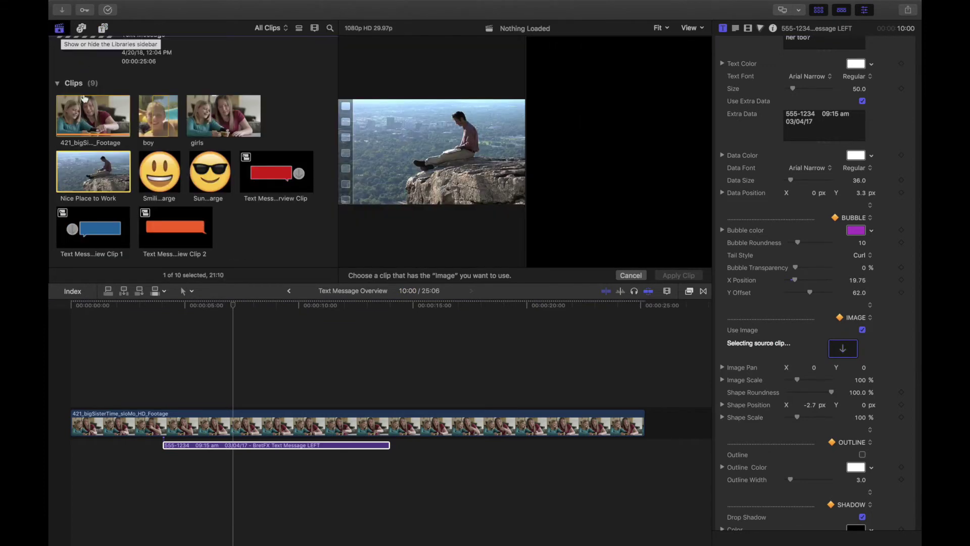
click(220, 123)
click(681, 277)
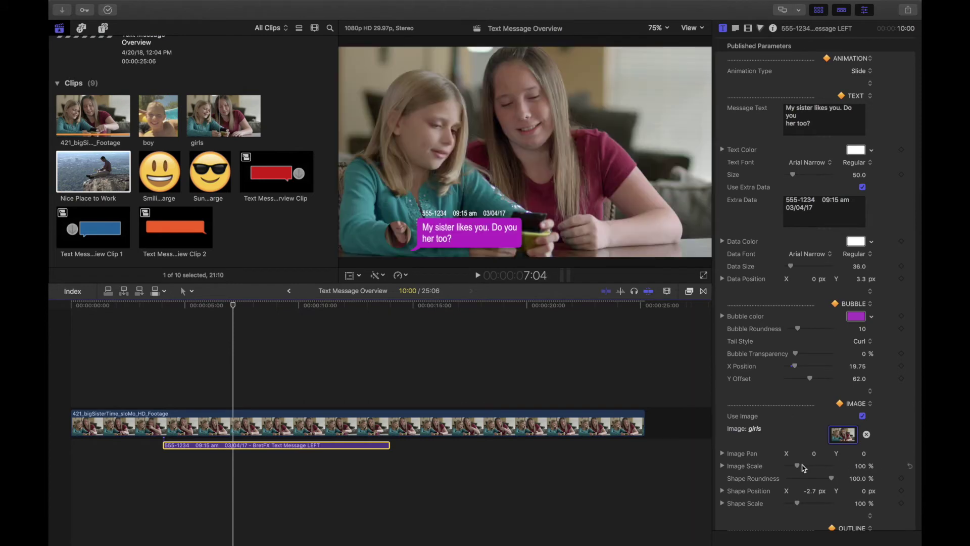
Scale the girls picture to 87%, cut frame roundness to 19.12%, and nudge its Shape Position X.
drag(799, 468, 864, 455)
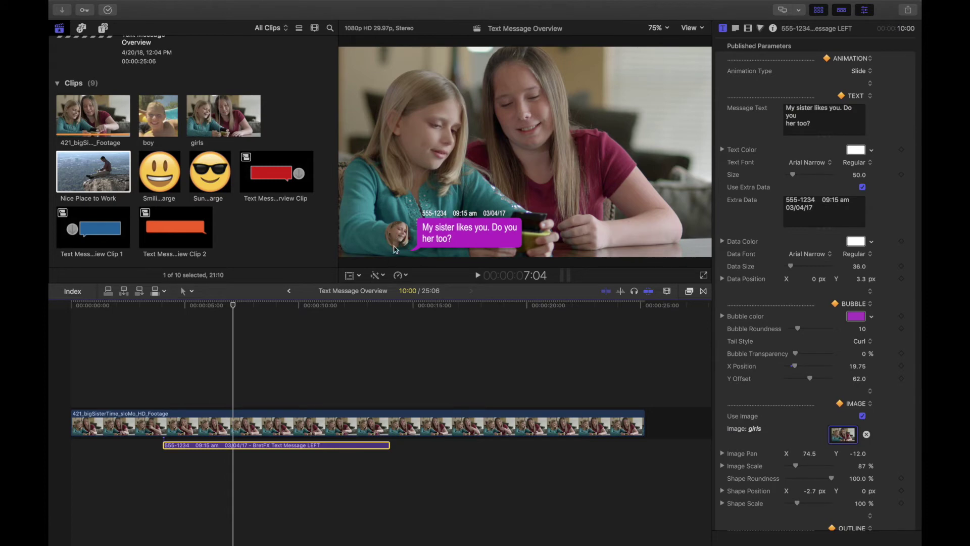
drag(831, 478, 799, 506)
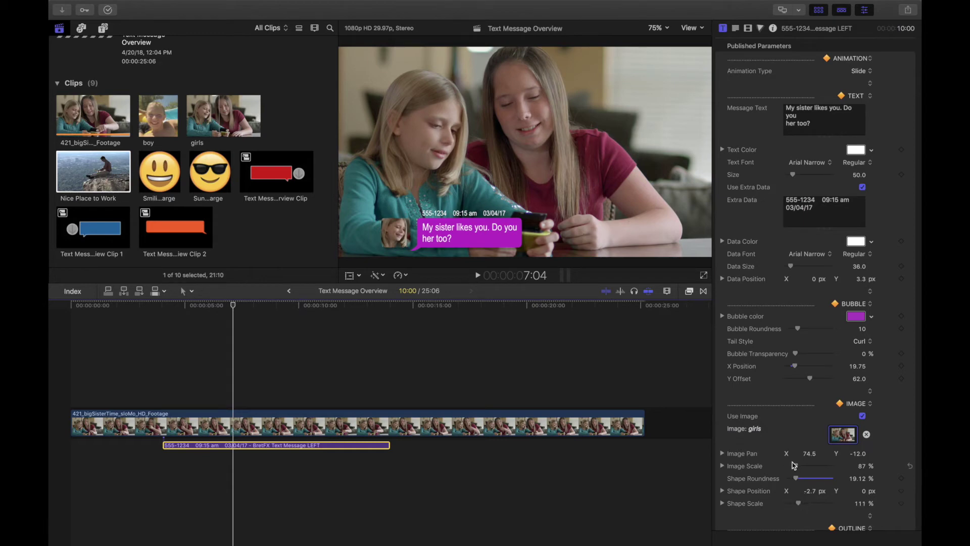
scroll(799, 428, down, 3)
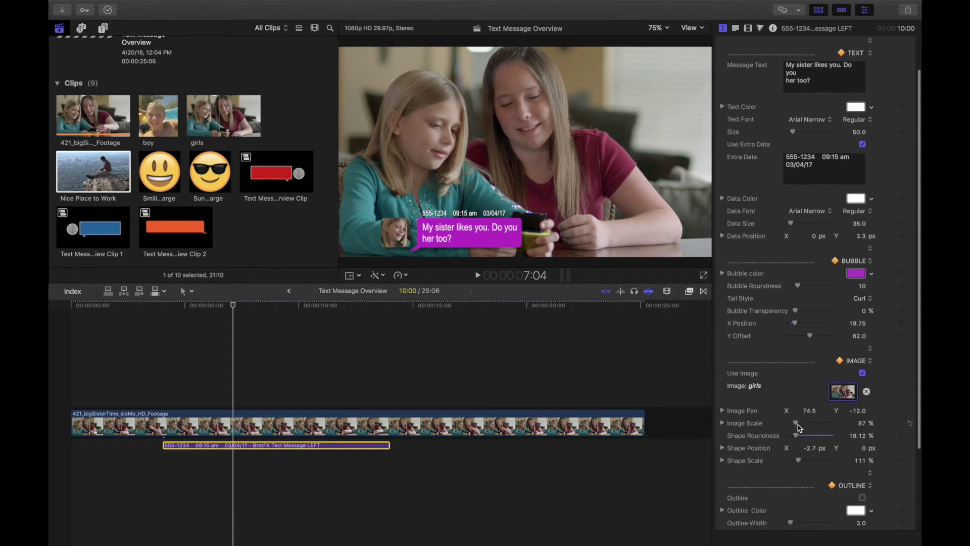
mouse_move(810, 448)
mouse_down()
mouse_move(819, 449)
mouse_move(808, 449)
mouse_up()
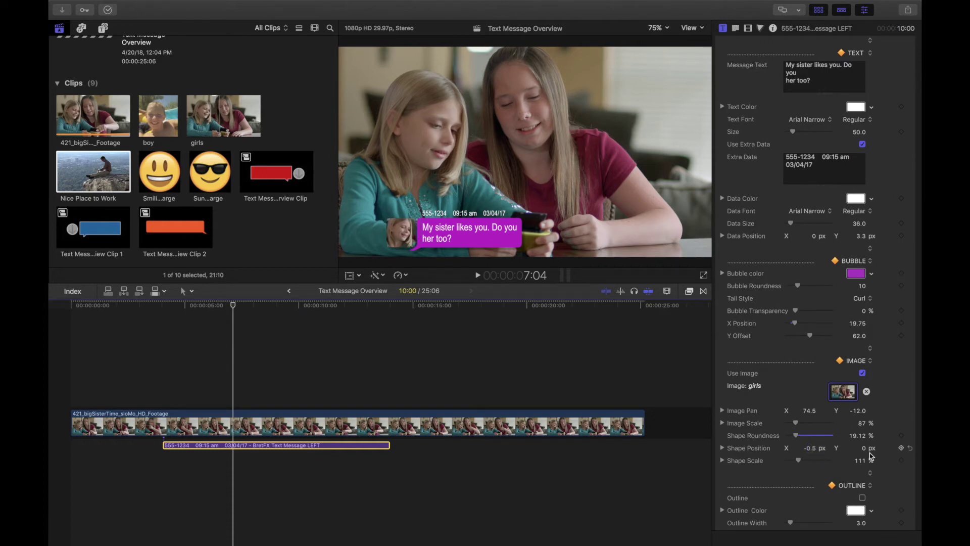
drag(813, 448, 812, 448)
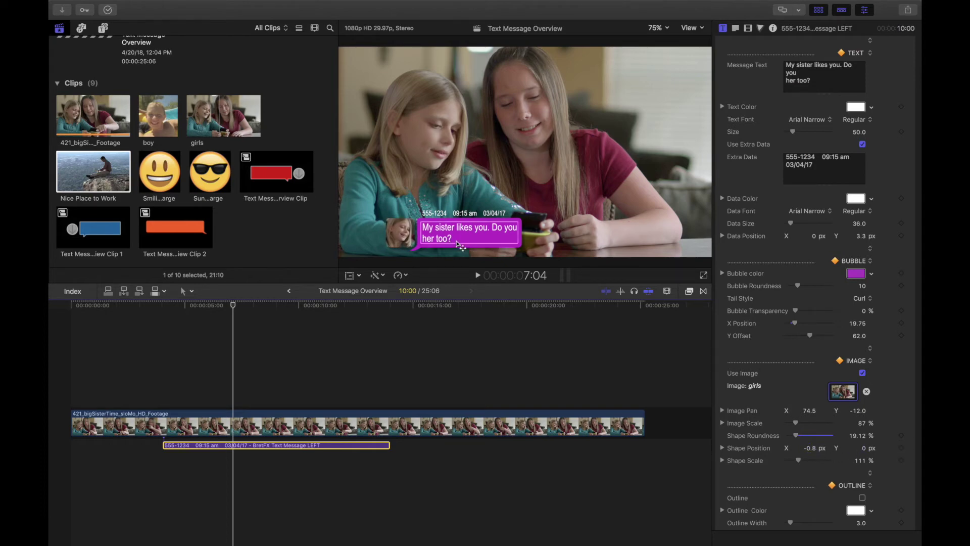
Add lines 'more lines', 'more lines' and 'li' beneath the purple bubble's message.
click(824, 82)
text(more lines)
key(Return)
text(more lines)
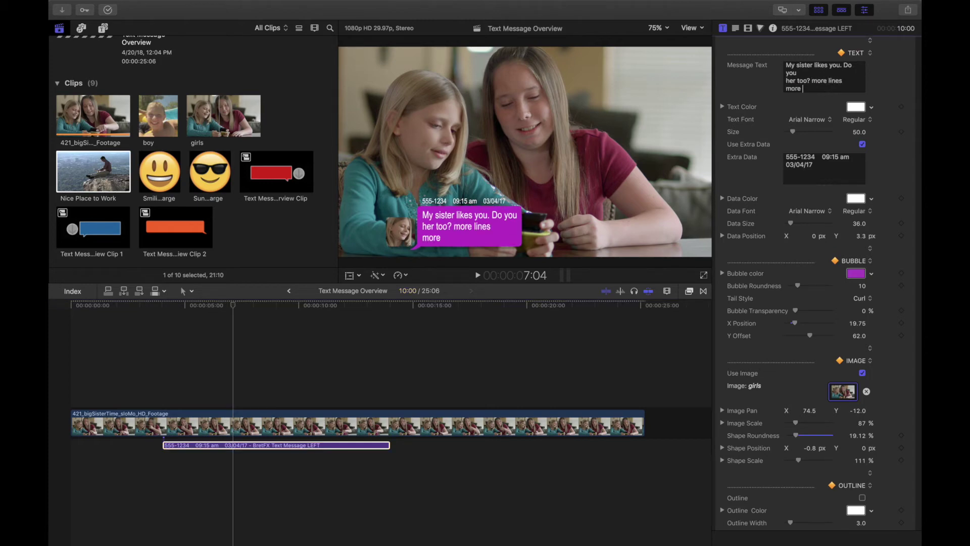
key(Return)
text(lines)
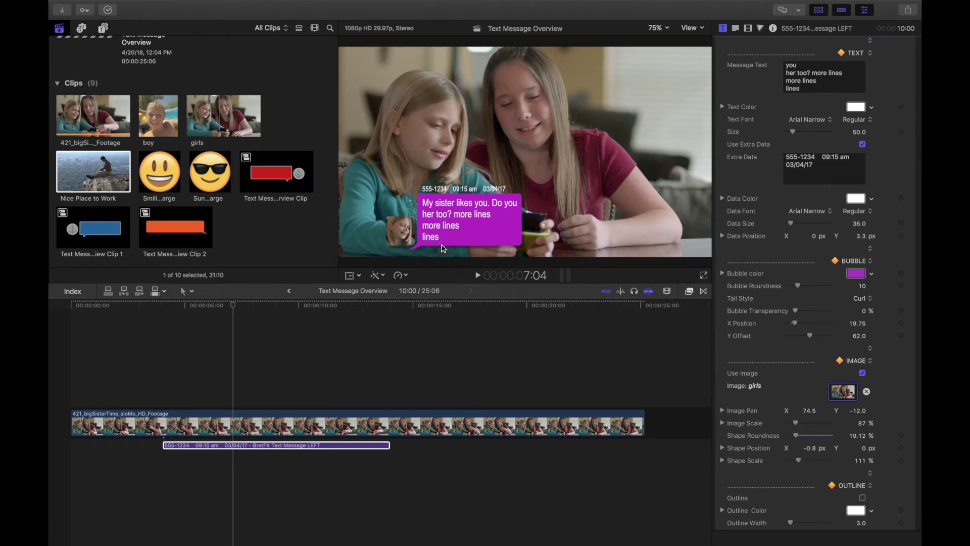
click(435, 239)
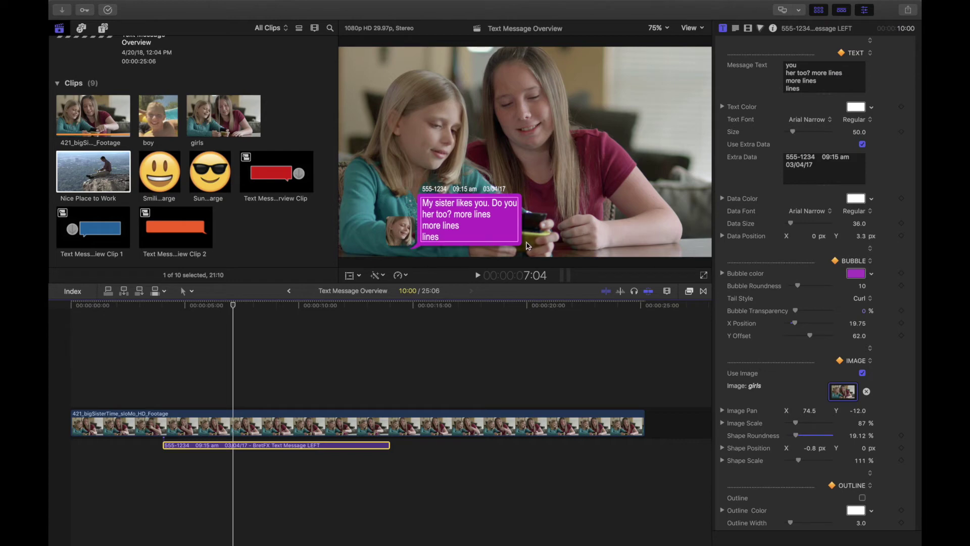
Try Top and Side tail styles while nudging the bubble picture left and down.
click(861, 298)
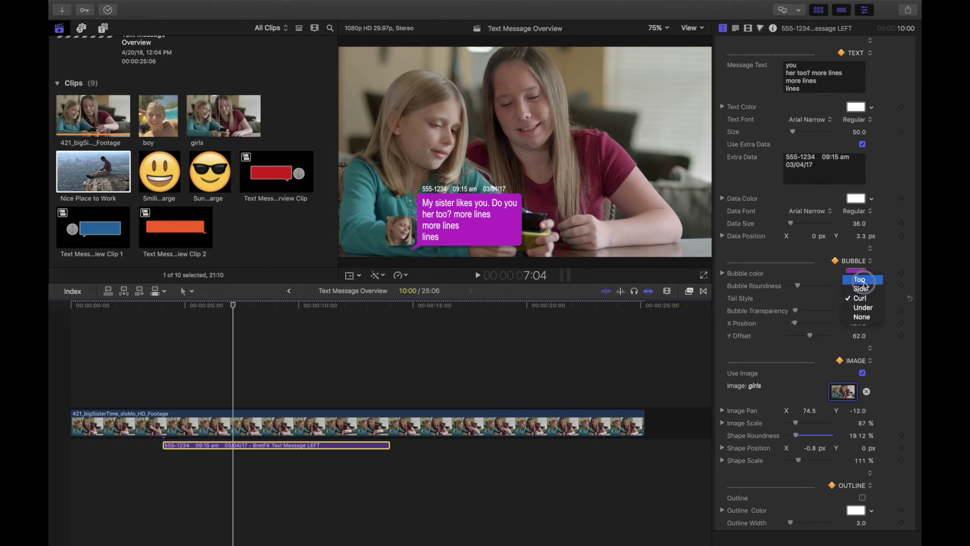
click(862, 280)
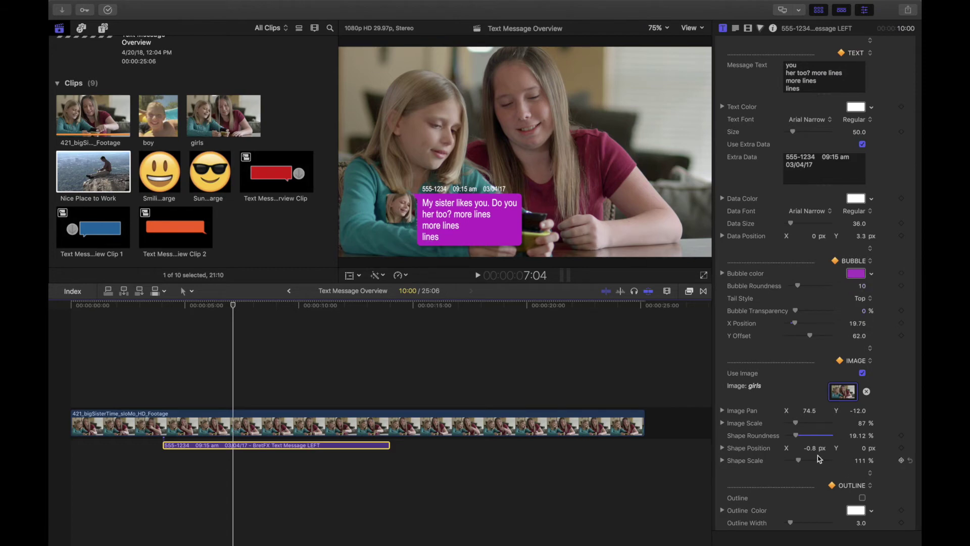
drag(810, 448, 802, 447)
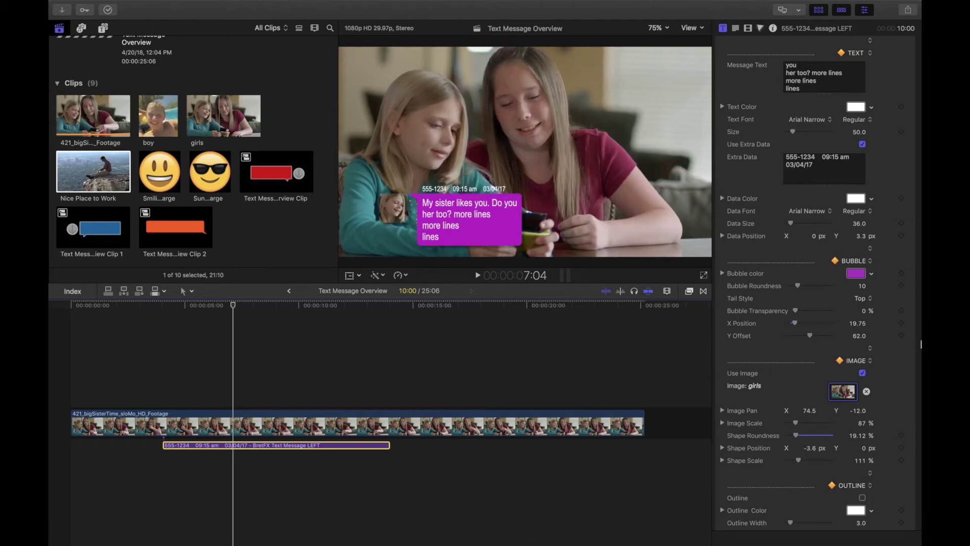
click(870, 302)
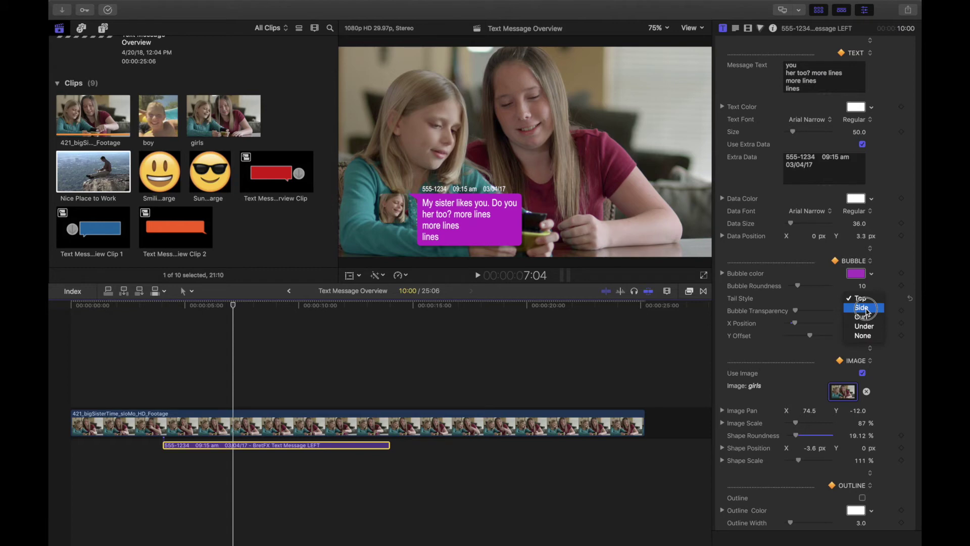
click(864, 308)
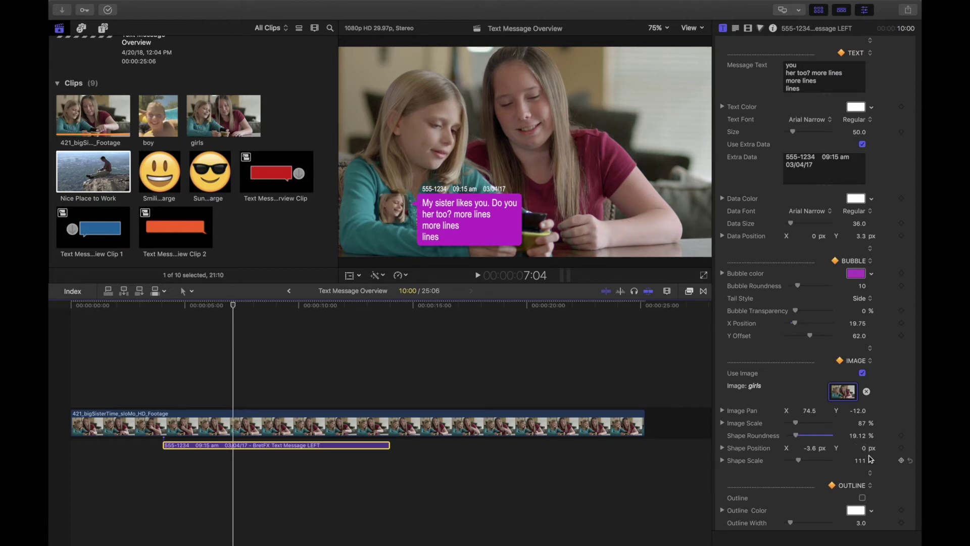
drag(862, 448, 863, 448)
Set the purple bubble's tail style to Under.
click(868, 301)
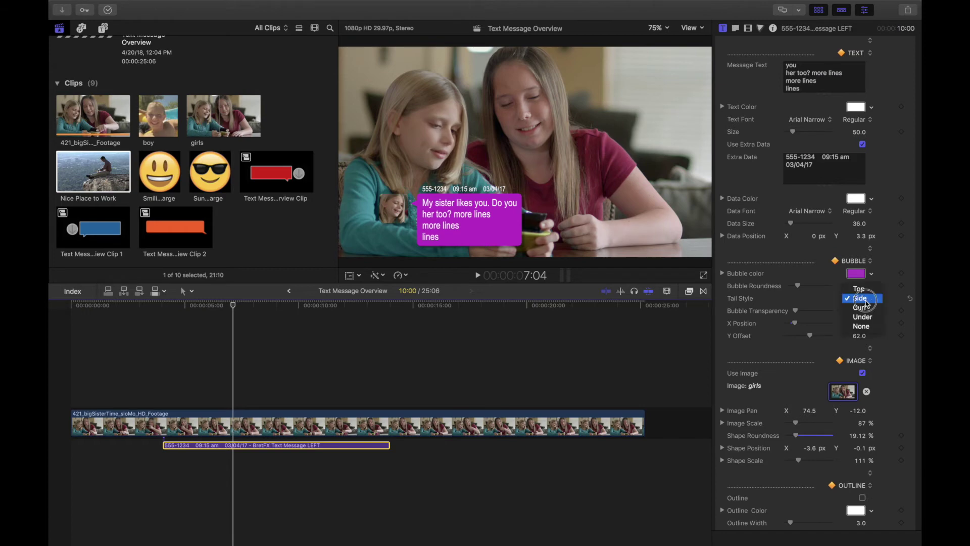
click(865, 309)
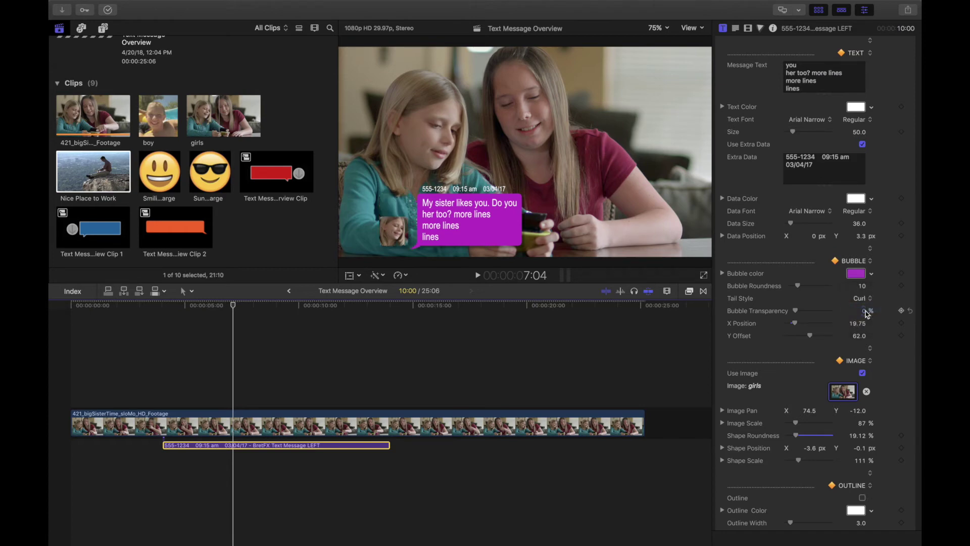
click(865, 299)
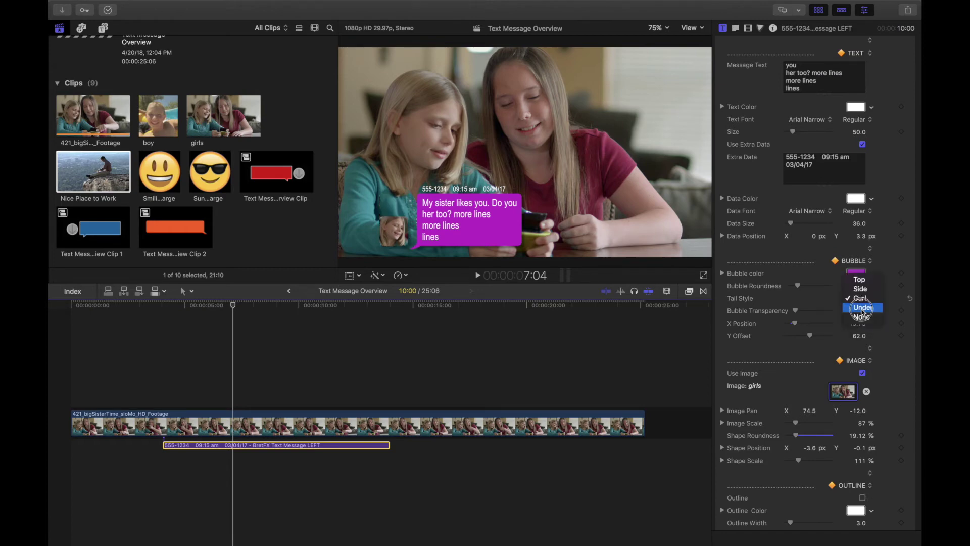
click(862, 307)
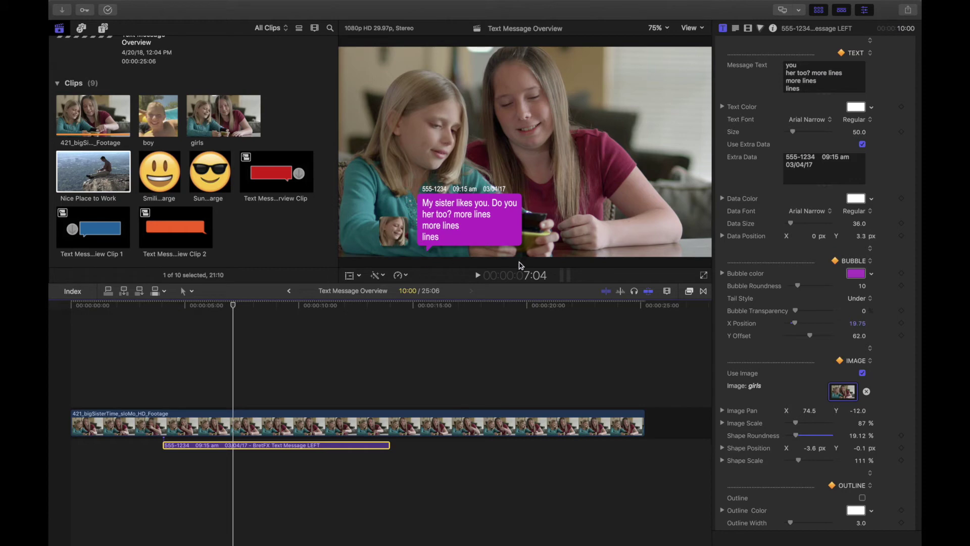
Turn on a bright yellow outline around the purple bubble.
scroll(895, 467, down, 5)
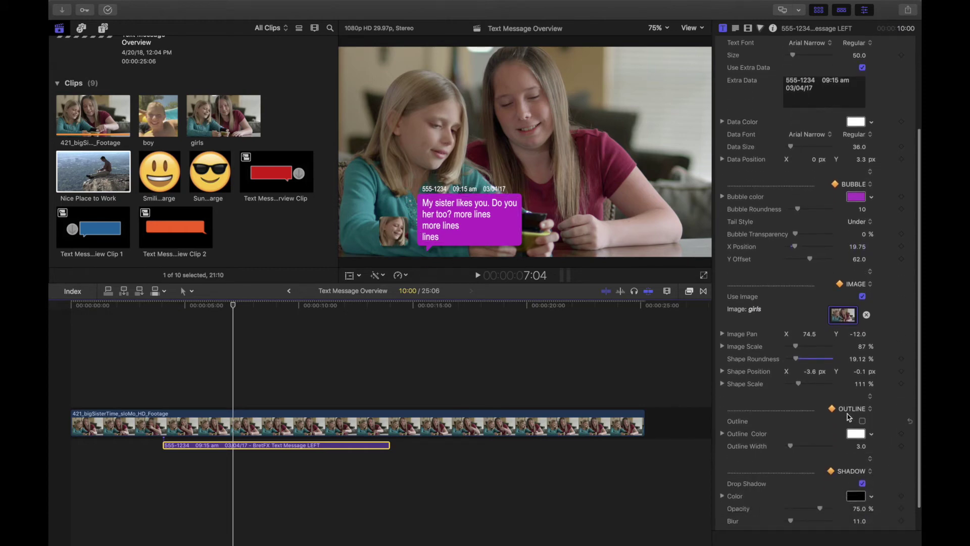
click(862, 422)
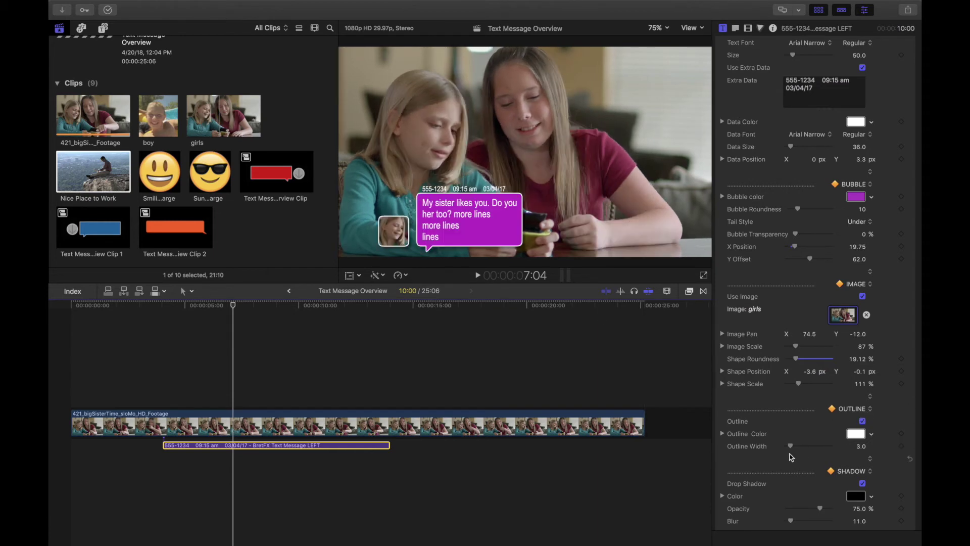
drag(790, 448, 791, 450)
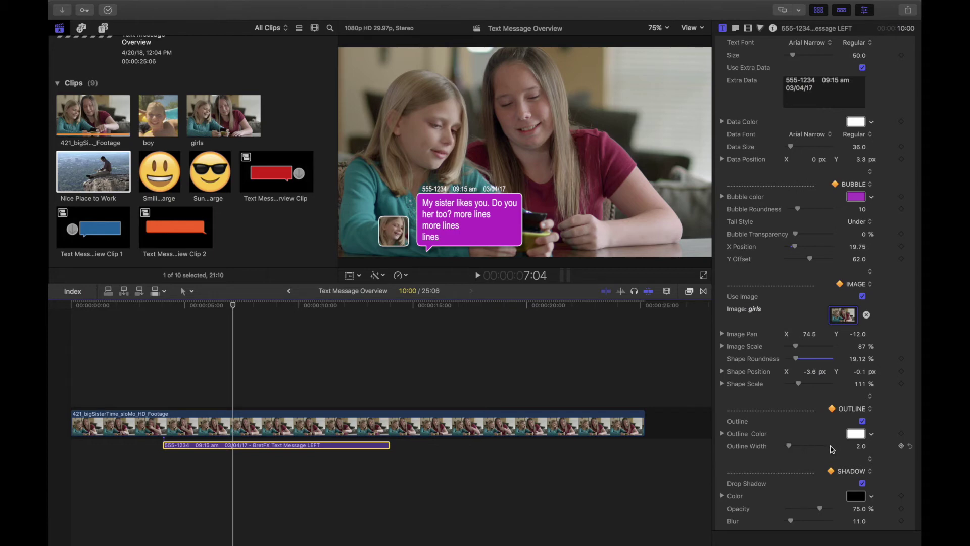
click(857, 437)
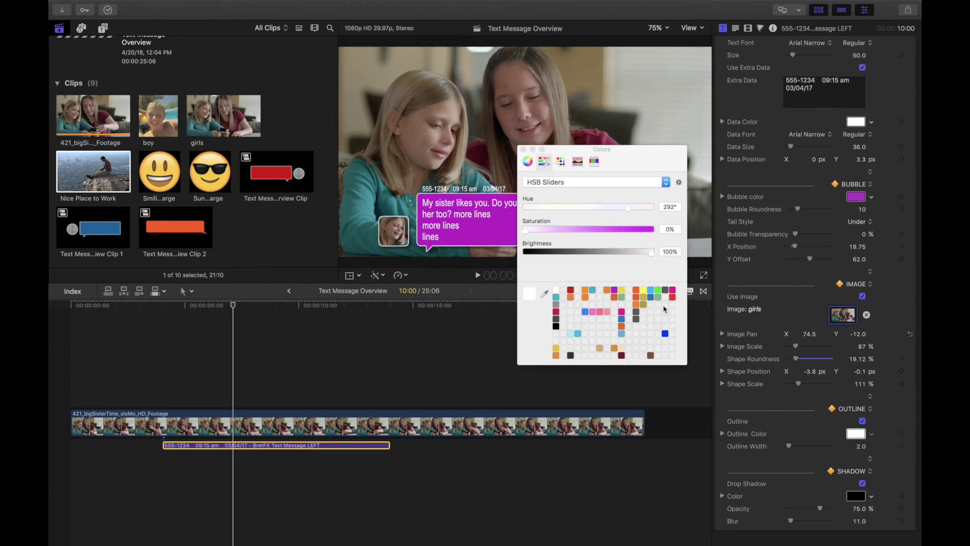
click(644, 292)
click(625, 292)
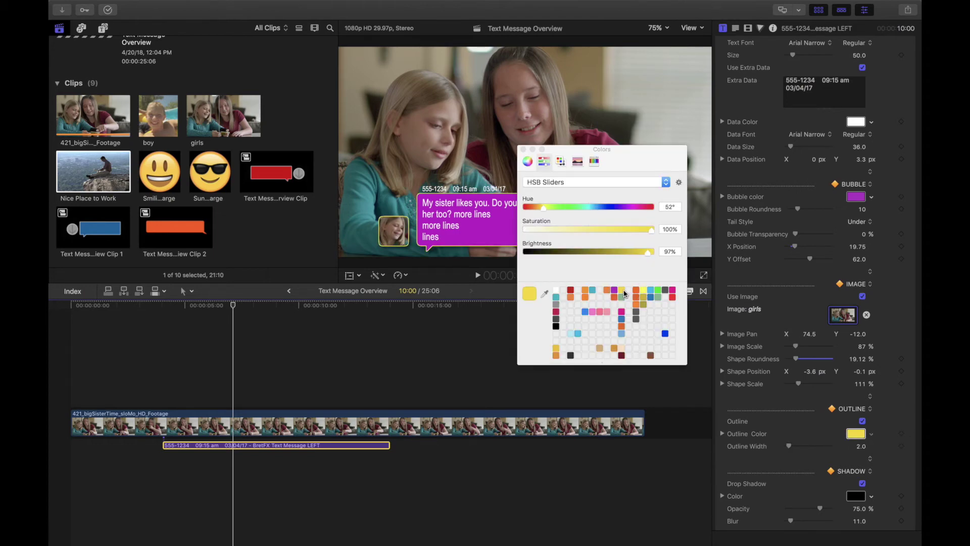
click(523, 150)
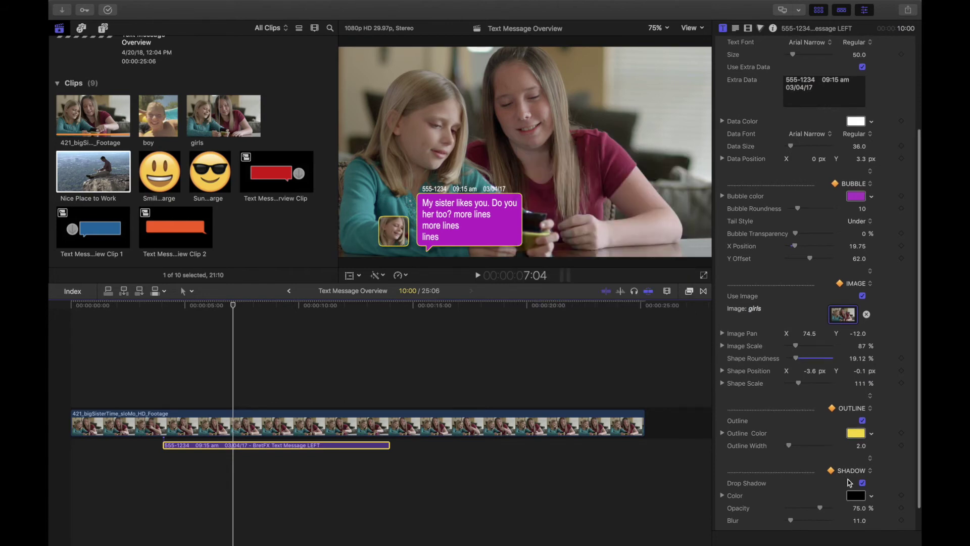
Thicken the outline to width 4.0 and set bubble transparency to about 33%.
drag(790, 449, 792, 445)
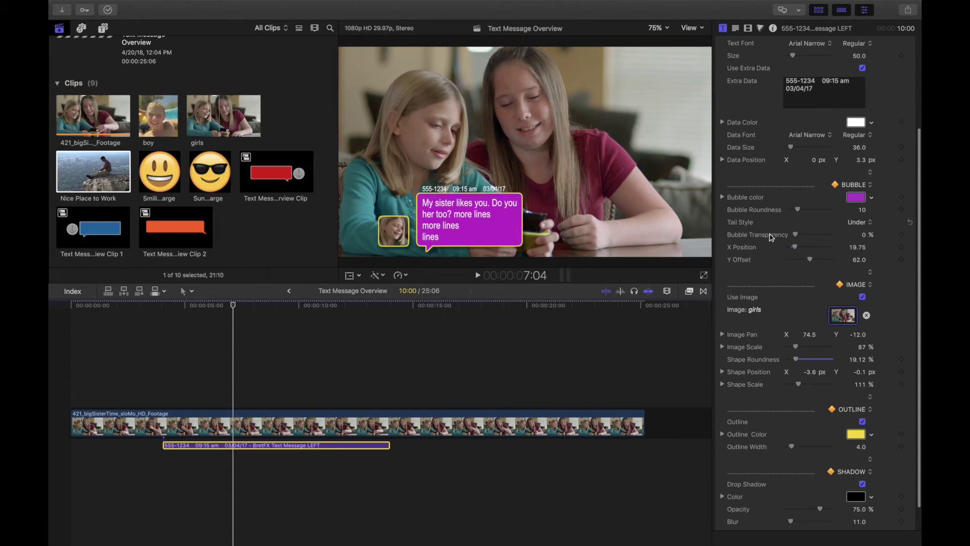
click(796, 236)
mouse_move(797, 238)
mouse_down()
mouse_move(874, 242)
mouse_move(809, 241)
mouse_up()
Set the purple bubble's Animation Type to Bounce and preview it from before its entrance.
scroll(809, 241, up, 5)
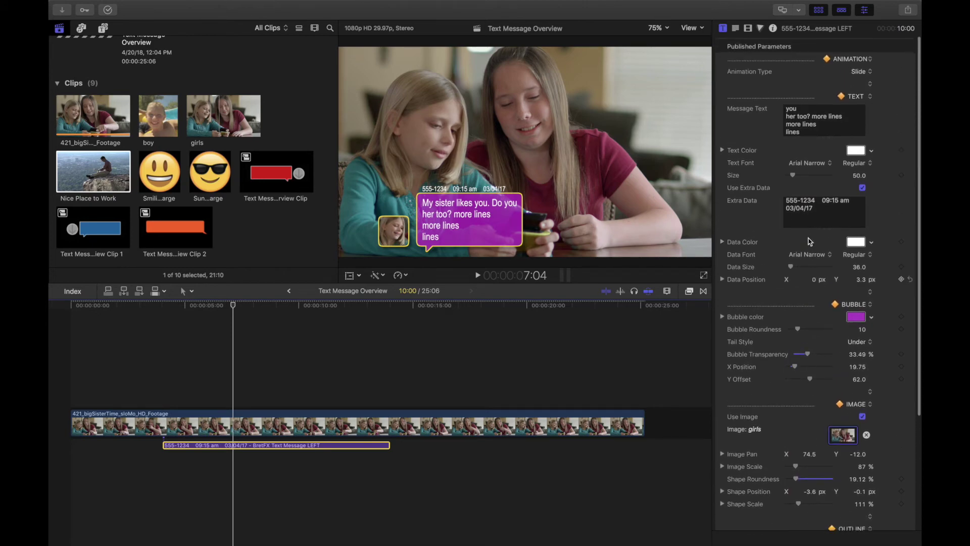
click(862, 72)
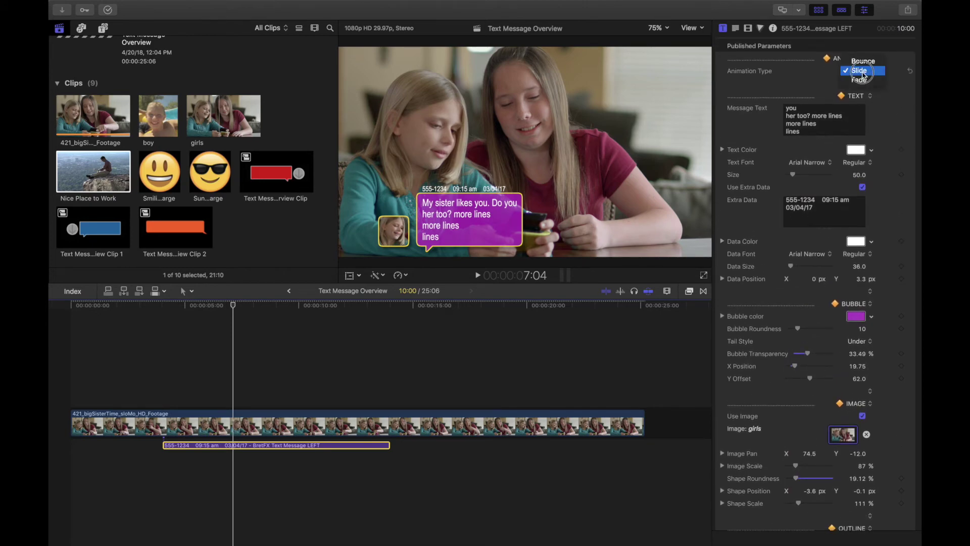
click(863, 61)
click(162, 307)
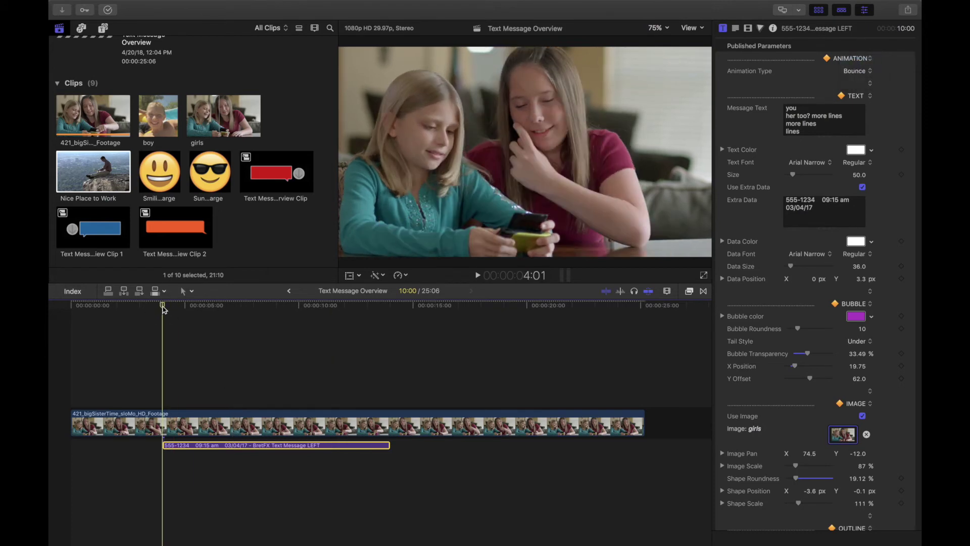
key(space)
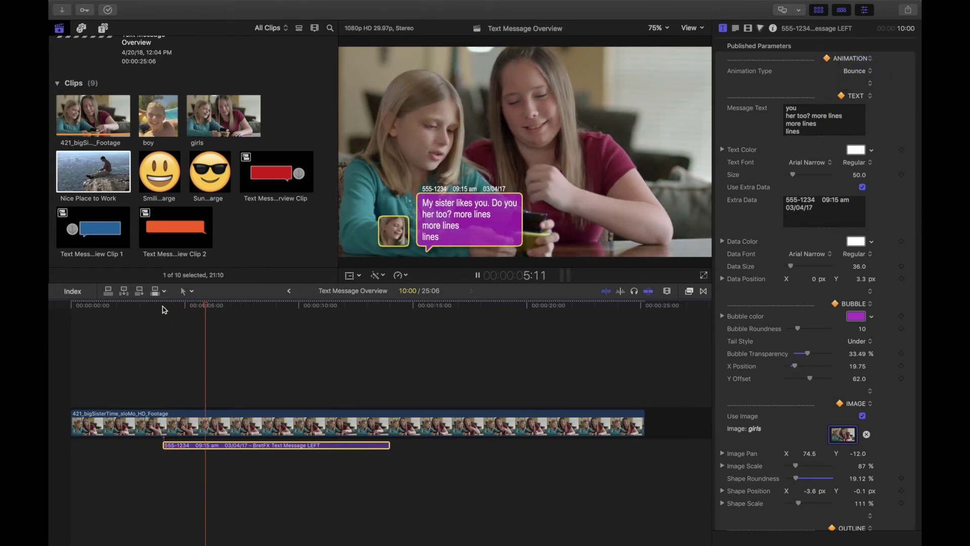
key(space)
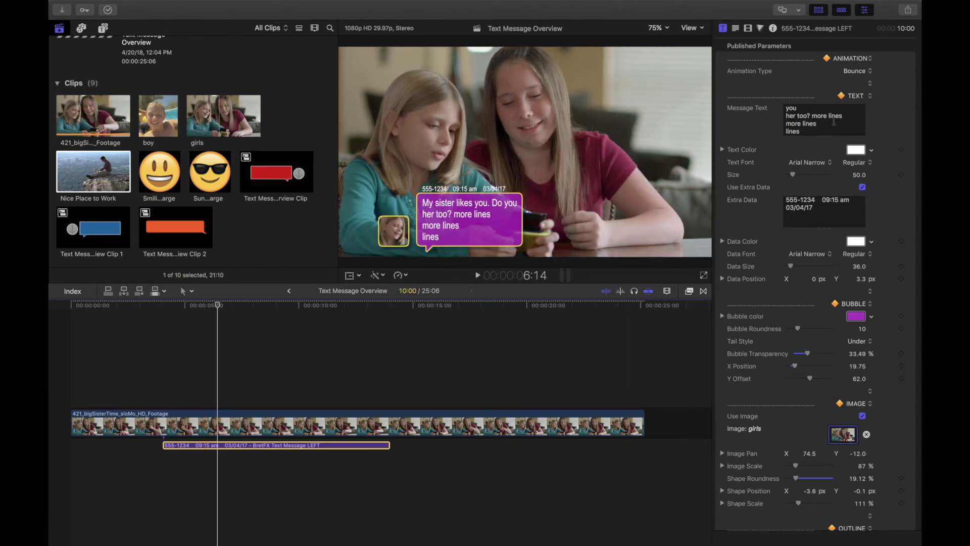
Delete the filler lines so the message reads 'My sister likes you. Do you her too?'.
drag(812, 116, 801, 131)
key(Delete)
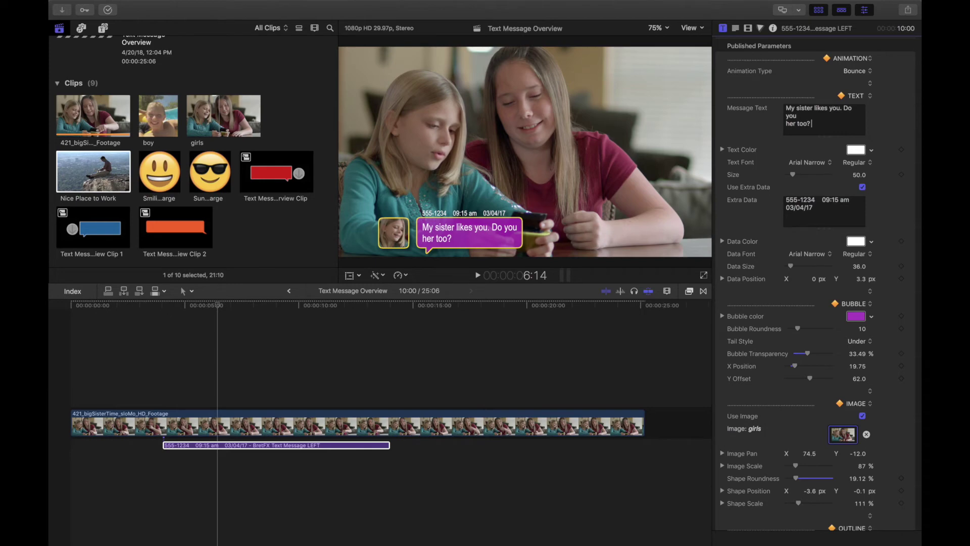
click(512, 346)
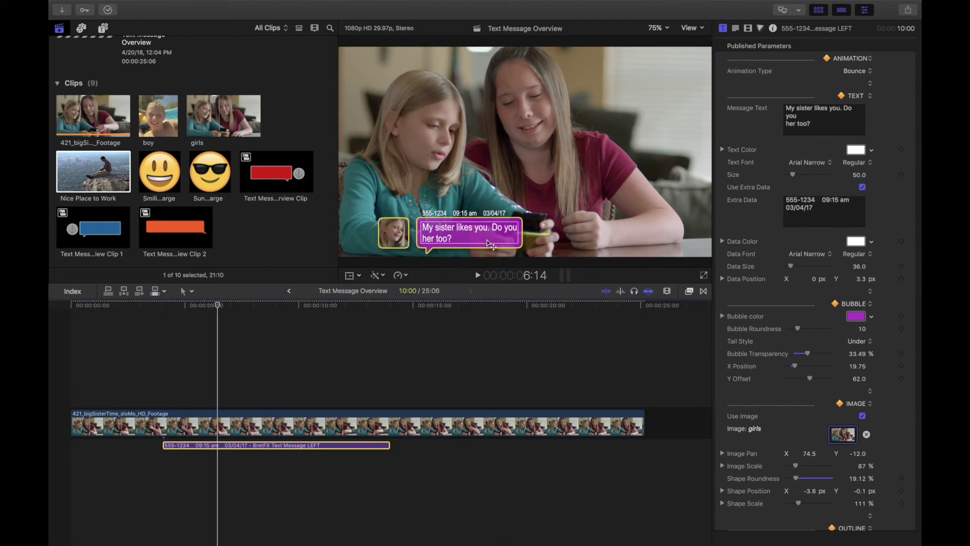
click(160, 230)
scroll(145, 81, up, 2)
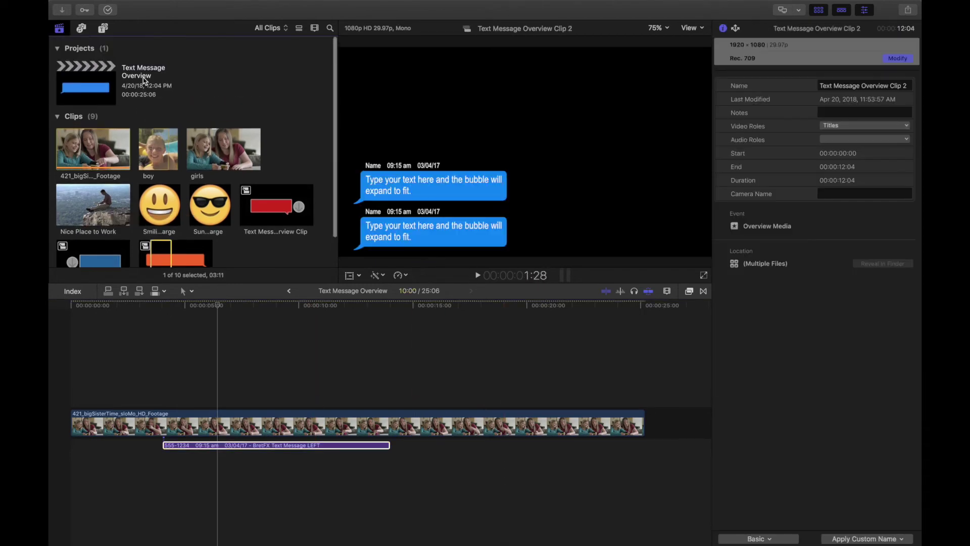
Place a BretFX Text Message RIGHT title over the girls' clip reading 'I don't know. Who is this.' / 'Who is your sister?'.
key(alt+super+1)
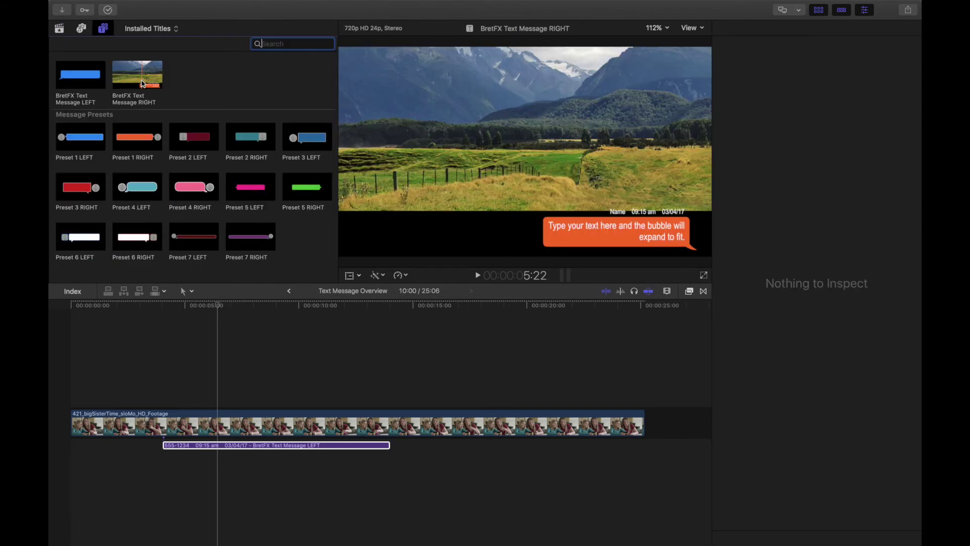
drag(134, 83, 196, 443)
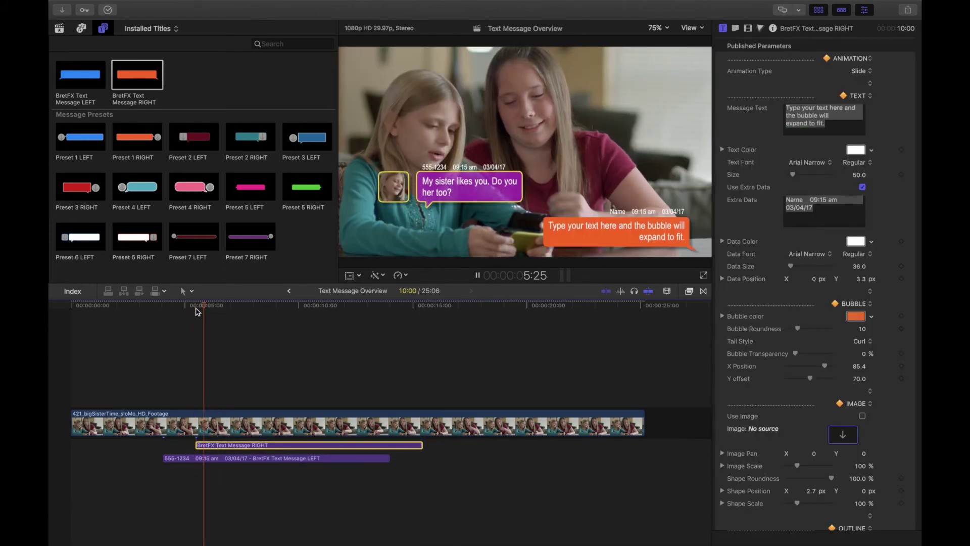
text(I don't know. Who)
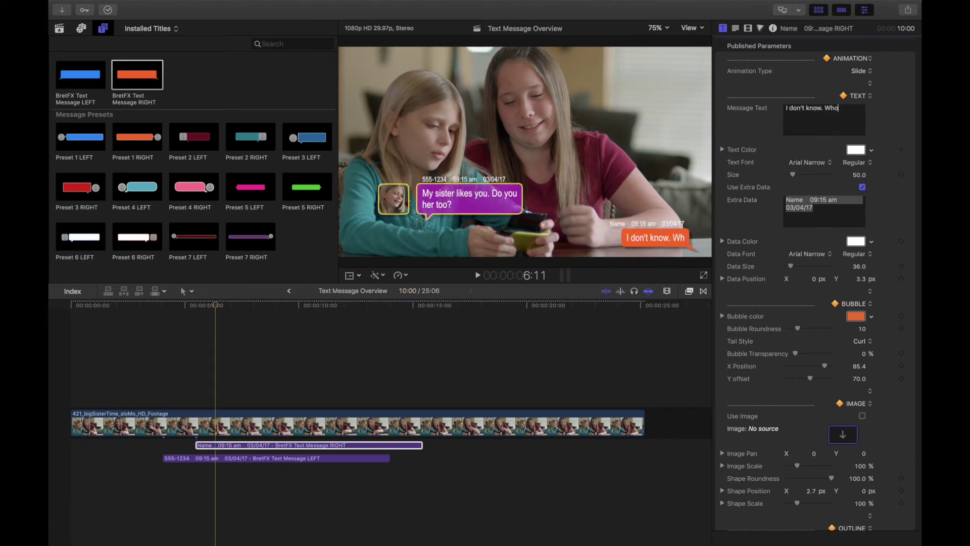
text( is this.)
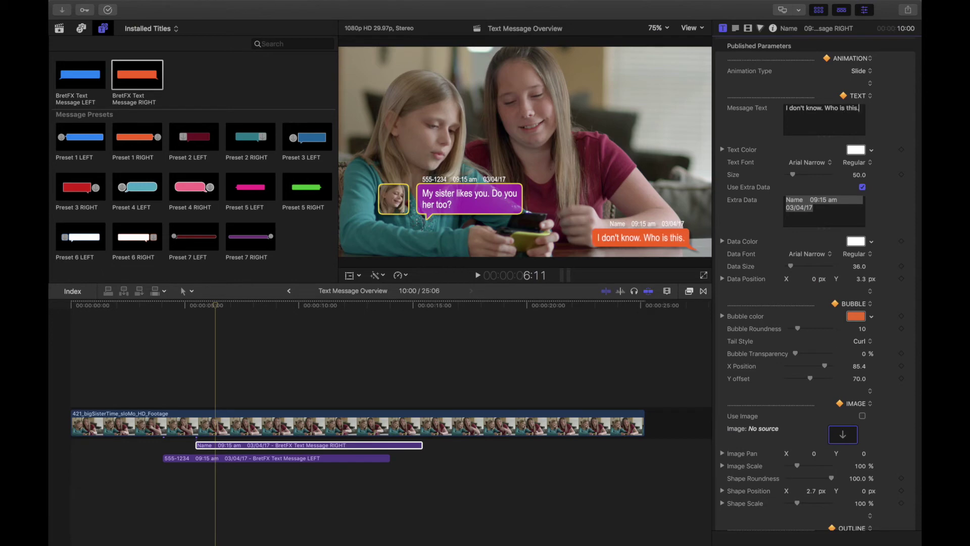
key(Return)
text(Who is yo)
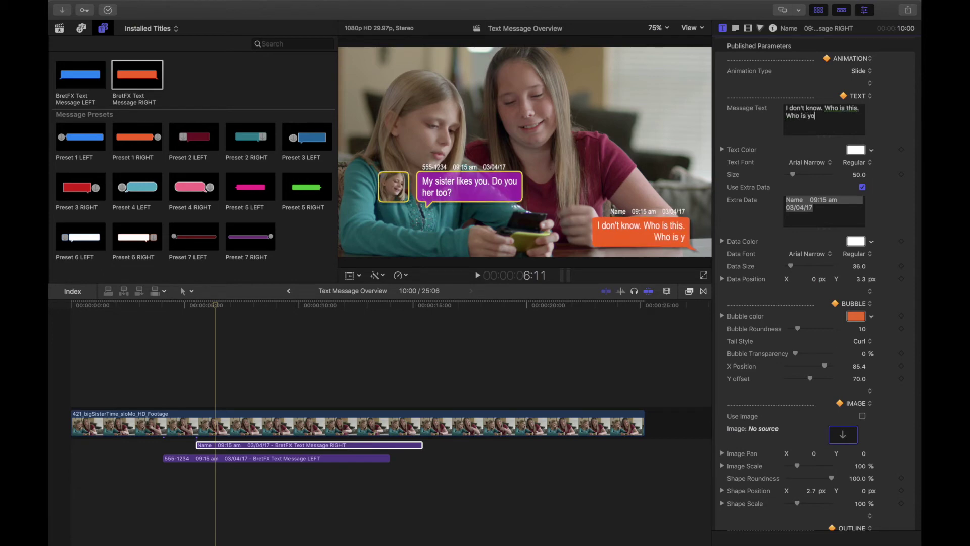
text(ur sister?)
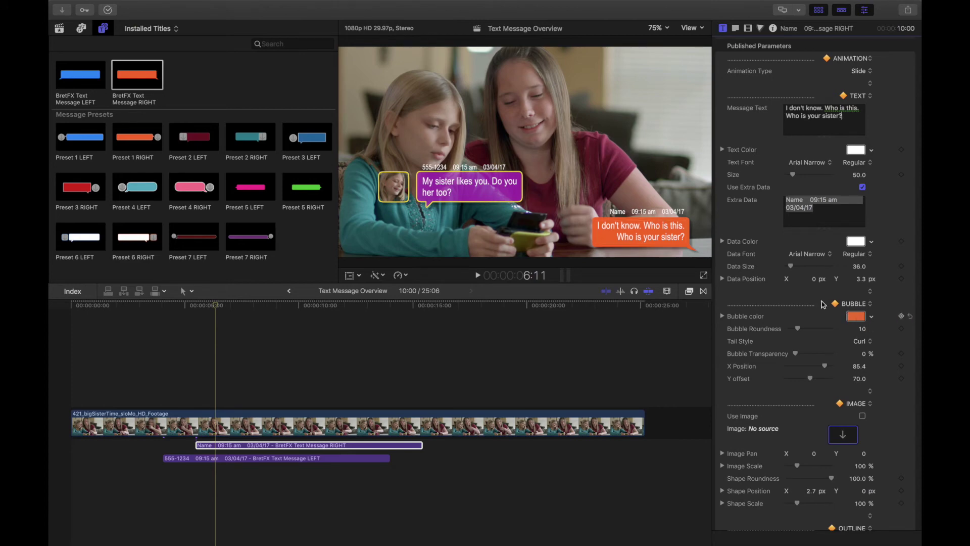
Apply the boy clip as the orange bubble's image and scale it to 61%.
click(862, 416)
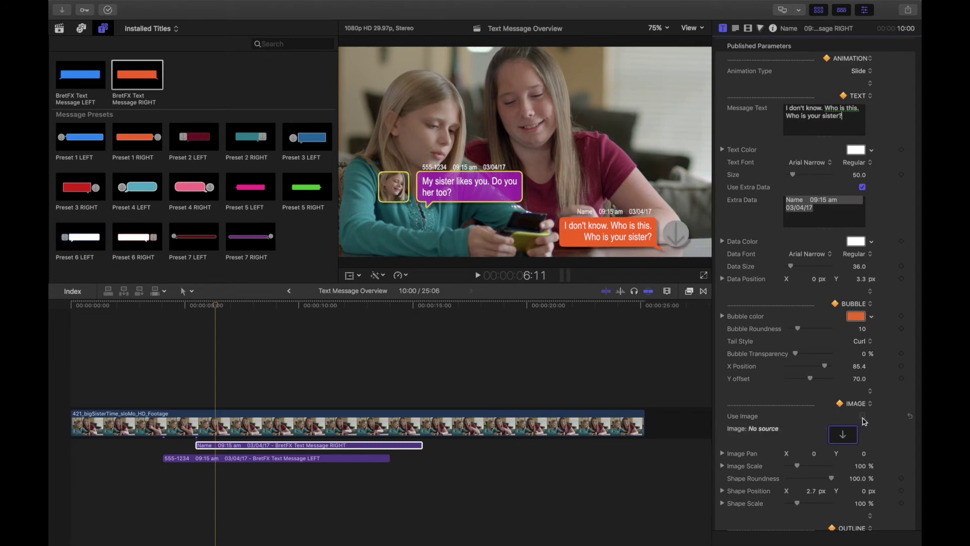
click(842, 435)
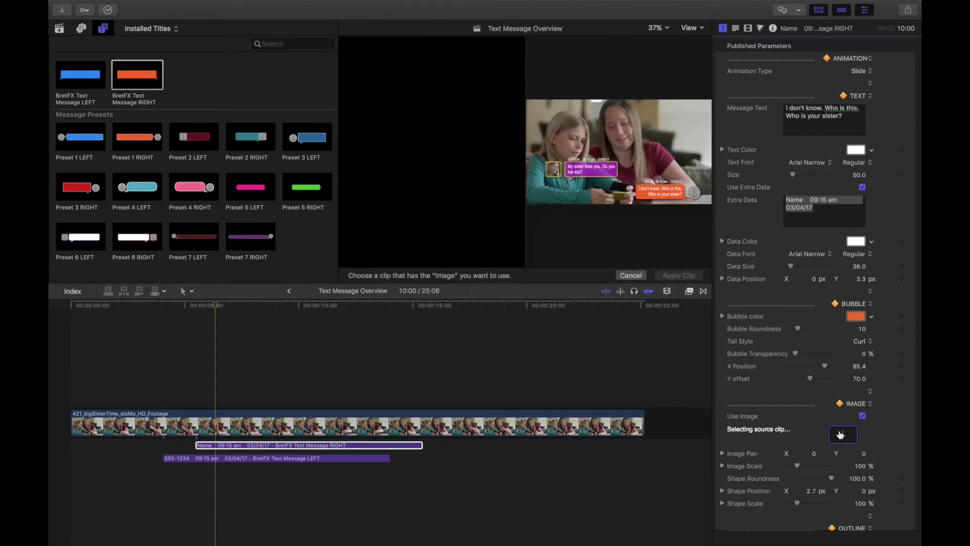
click(60, 32)
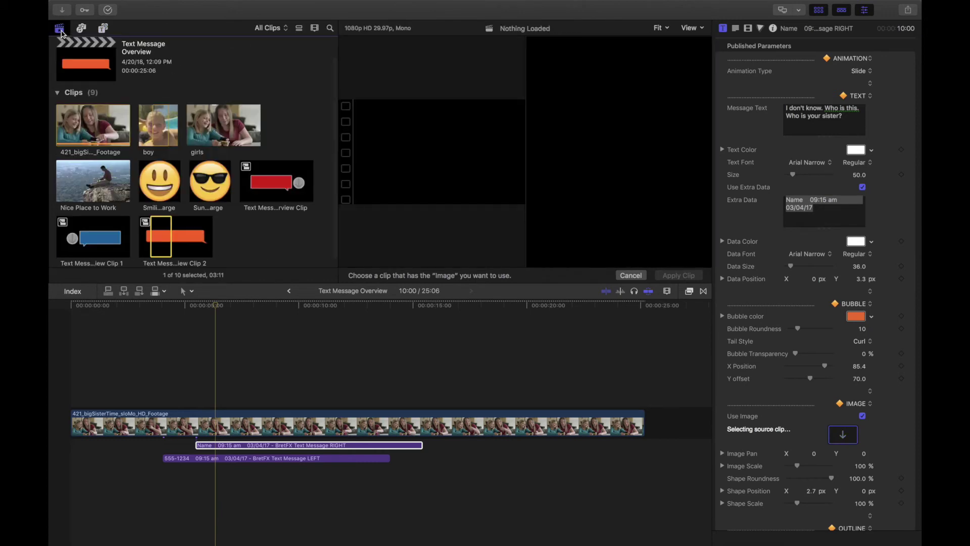
click(158, 138)
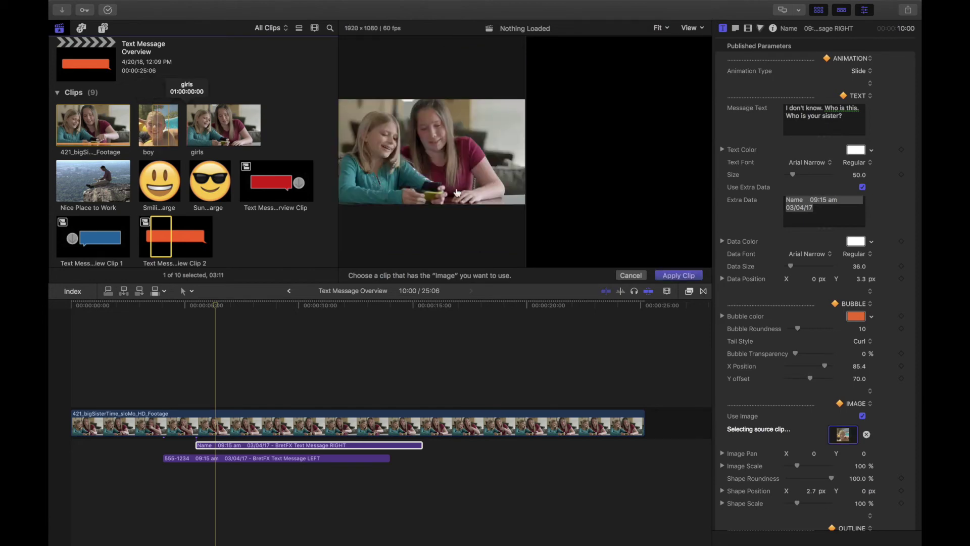
click(683, 278)
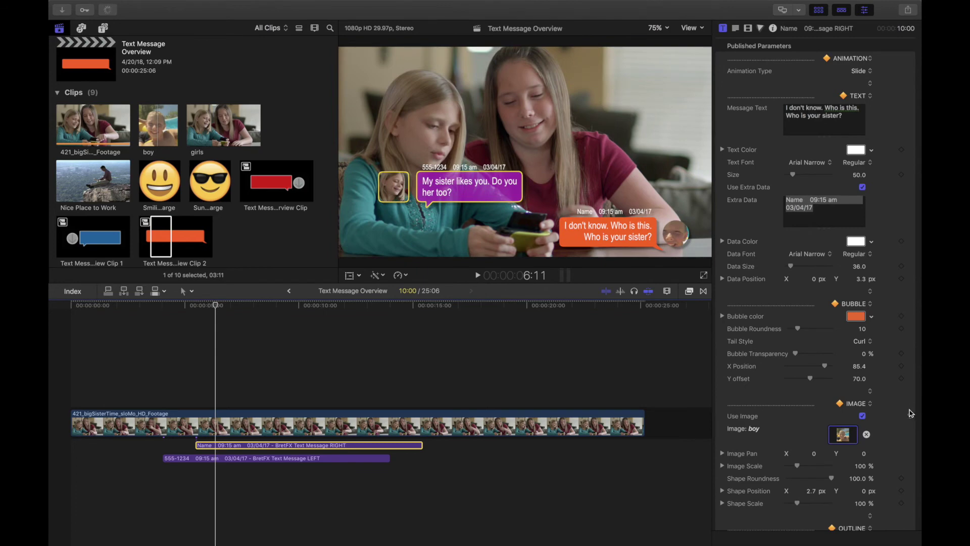
click(797, 467)
drag(797, 469, 792, 469)
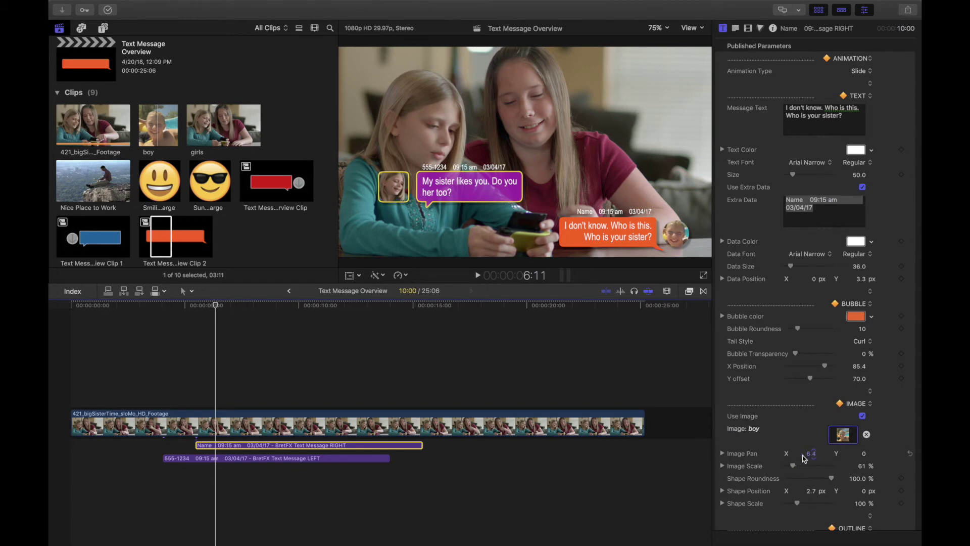
scroll(789, 447, down, 5)
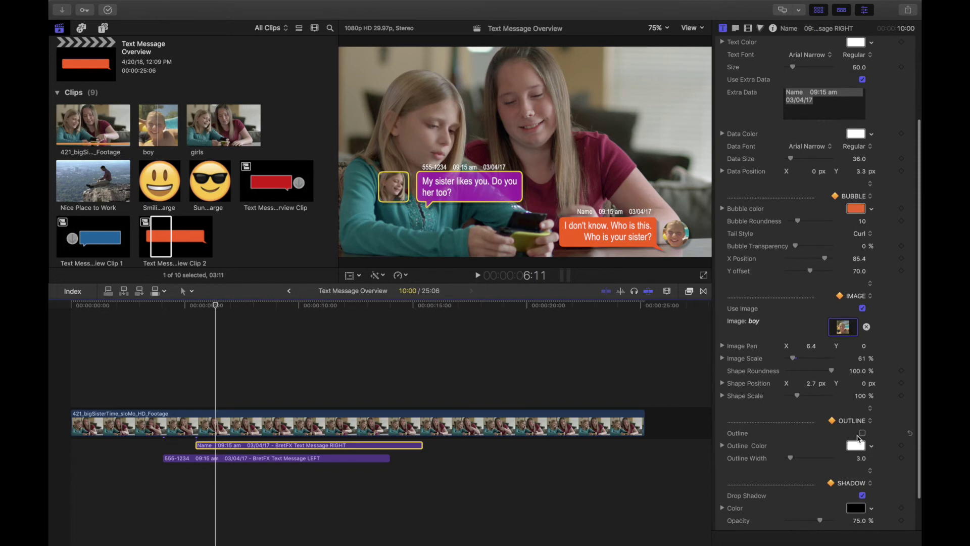
Give the orange bubble a white outline and Under tail; set avatar scale 111%, roundness 31.33%.
click(863, 433)
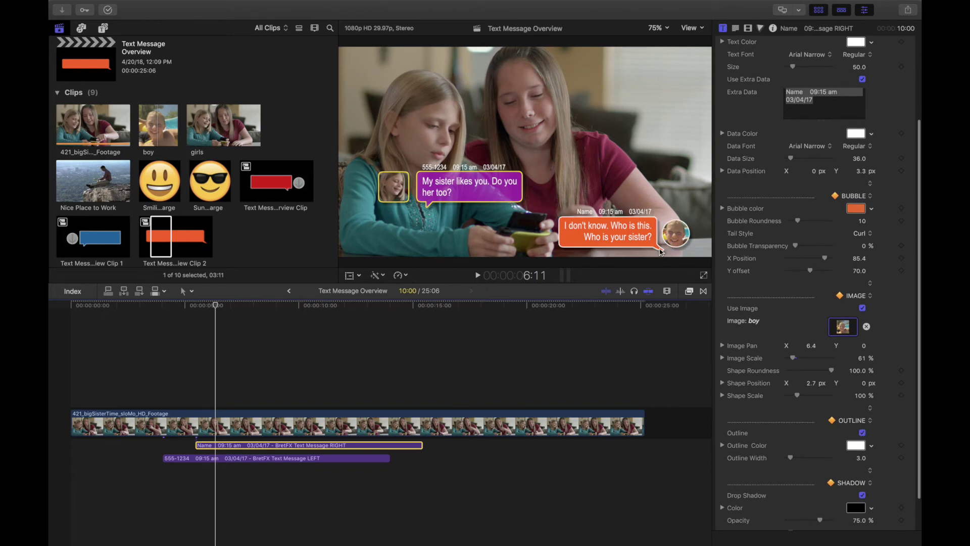
click(873, 233)
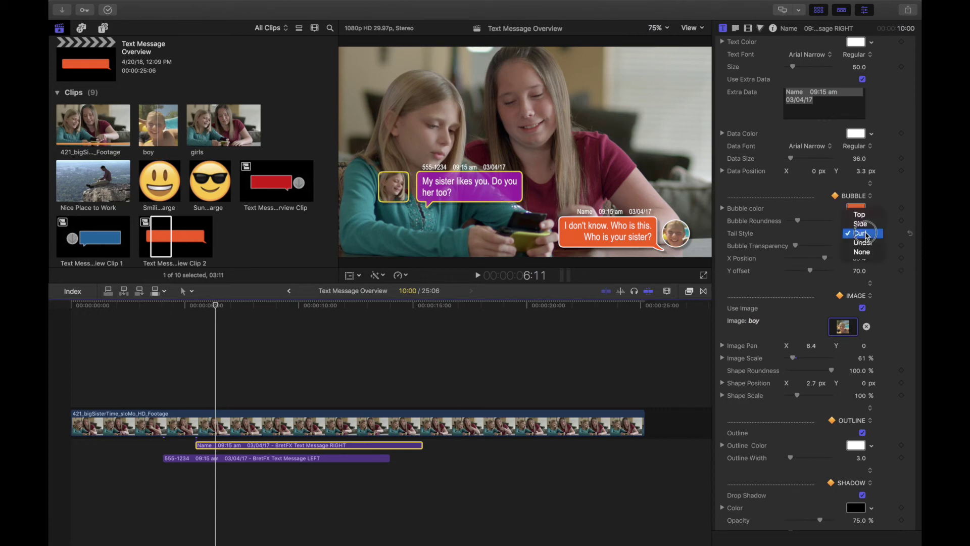
click(866, 243)
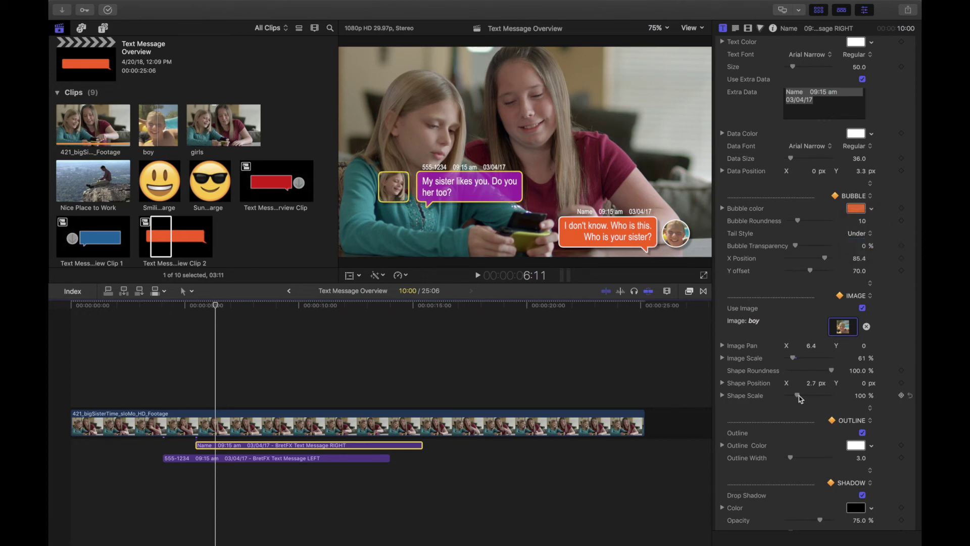
drag(798, 396, 803, 374)
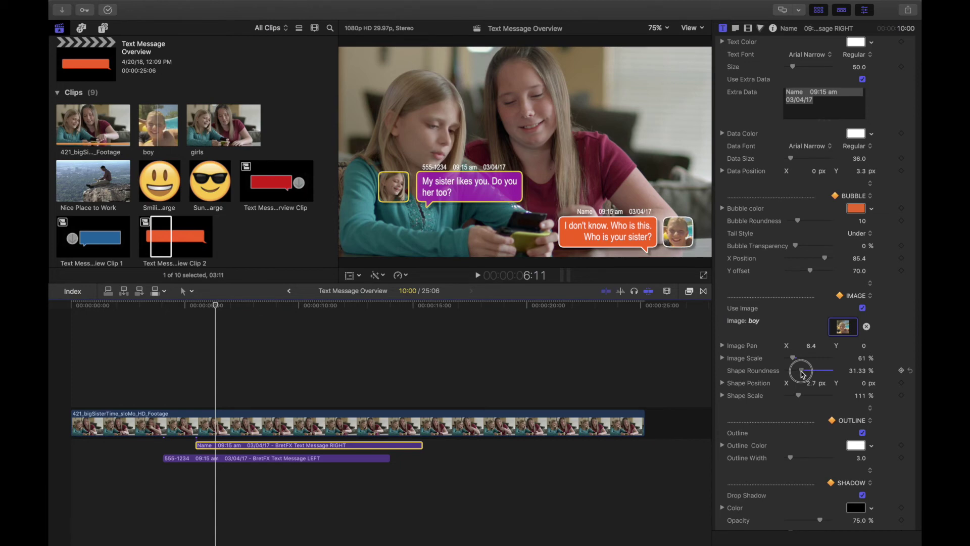
drag(803, 374, 802, 373)
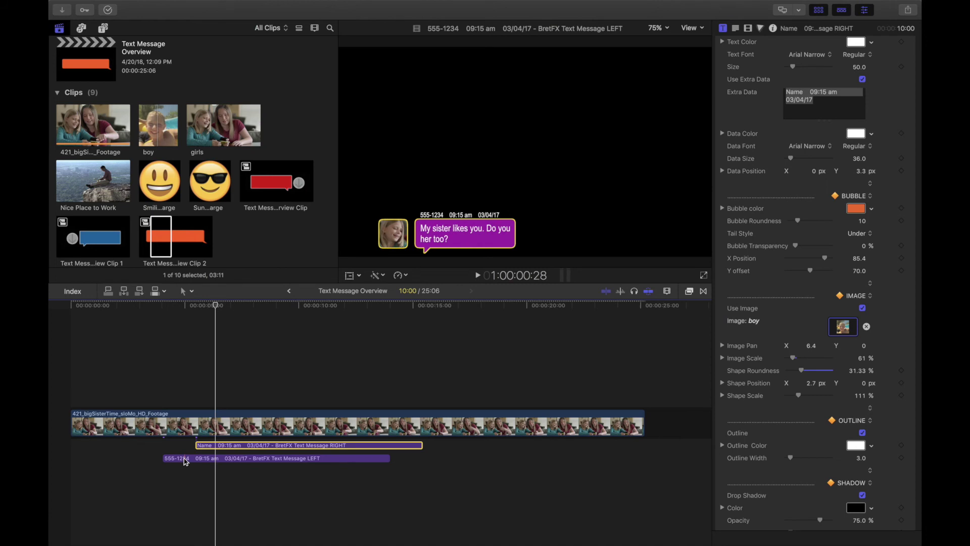
Duplicate the purple 'My sister likes you' title 2:20 later above the reply, then preview the three bubbles.
click(185, 460)
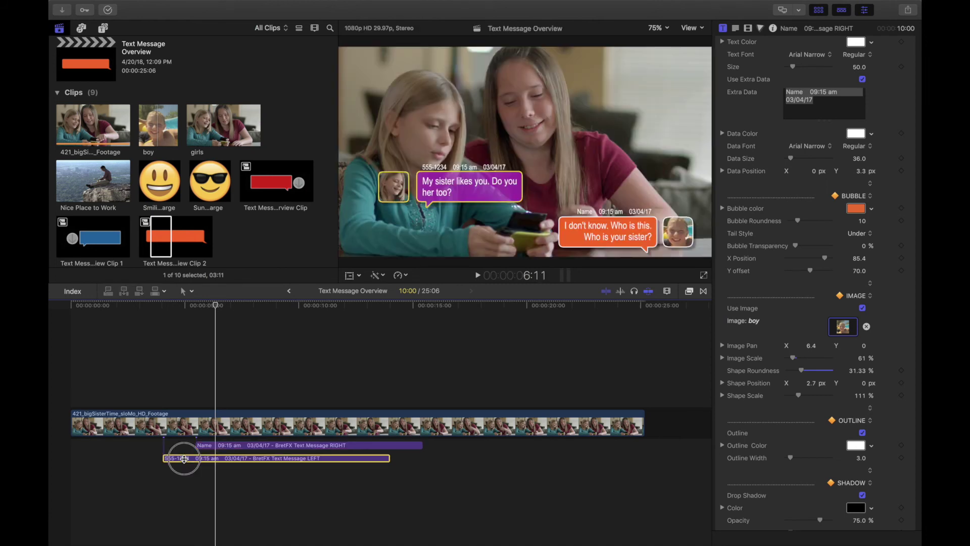
drag(184, 459, 246, 447)
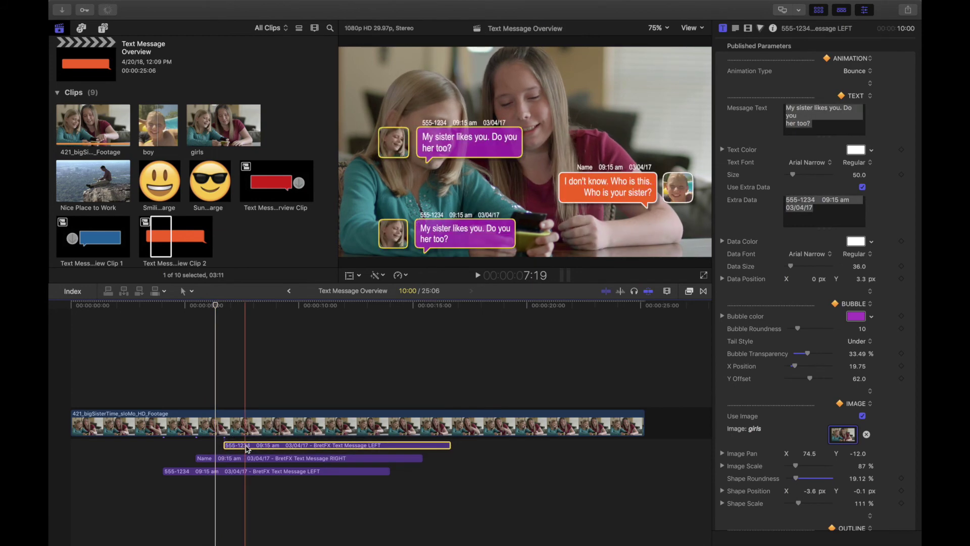
drag(216, 306, 163, 307)
key(super+Down)
key(space)
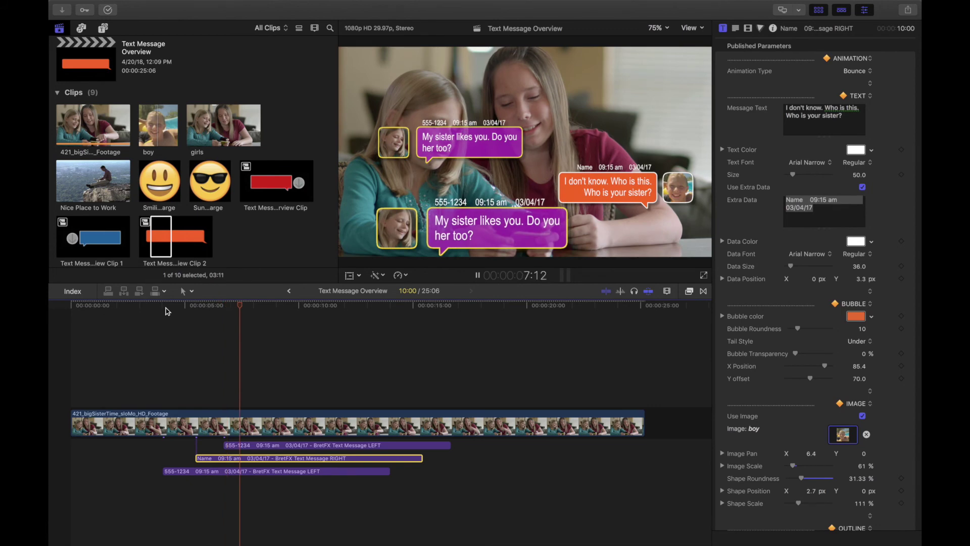
key(space)
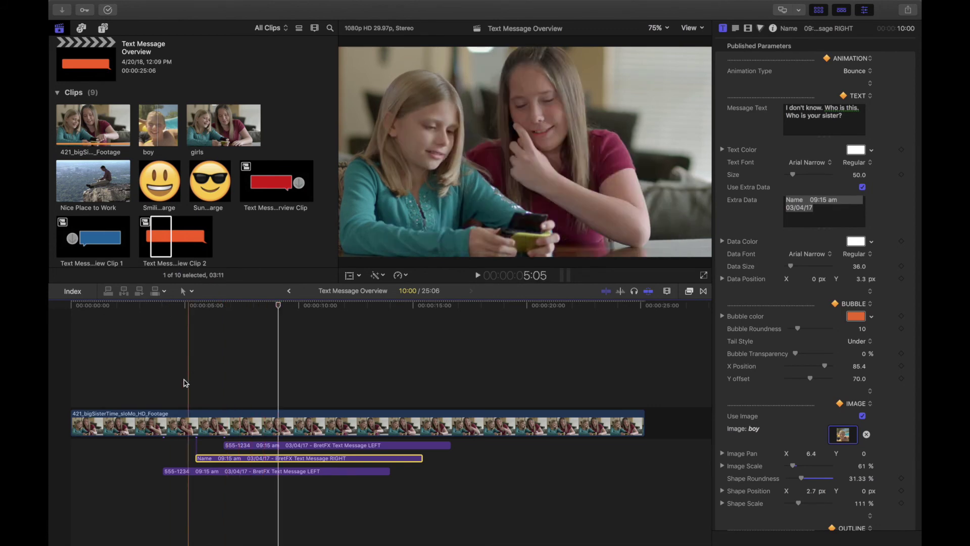
Extend the lowest message title's end edge to line up with the other two titles.
drag(170, 439, 270, 484)
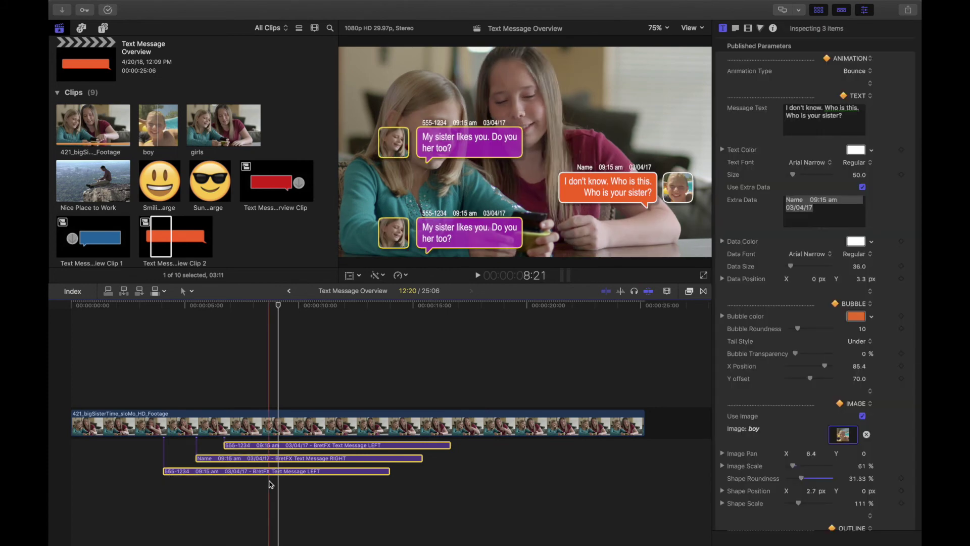
click(348, 481)
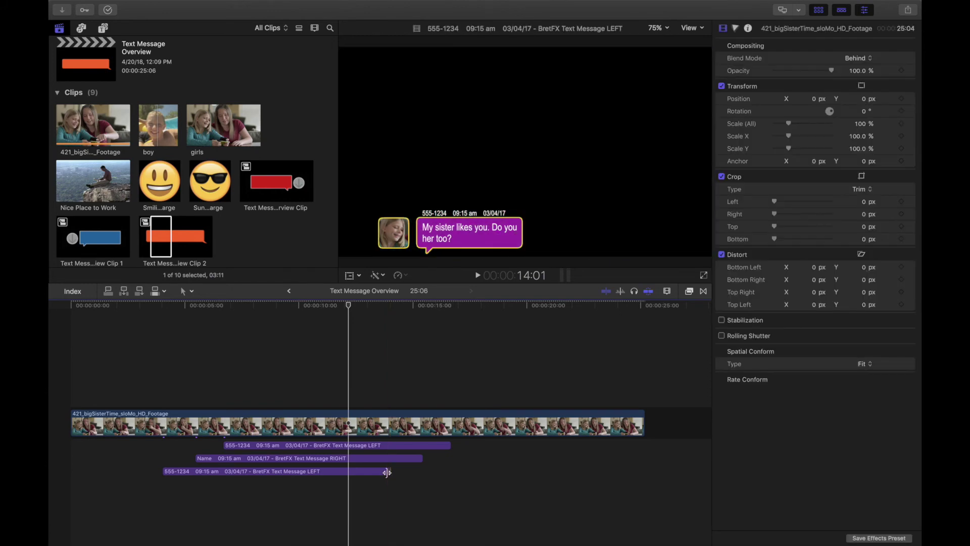
drag(387, 472, 388, 473)
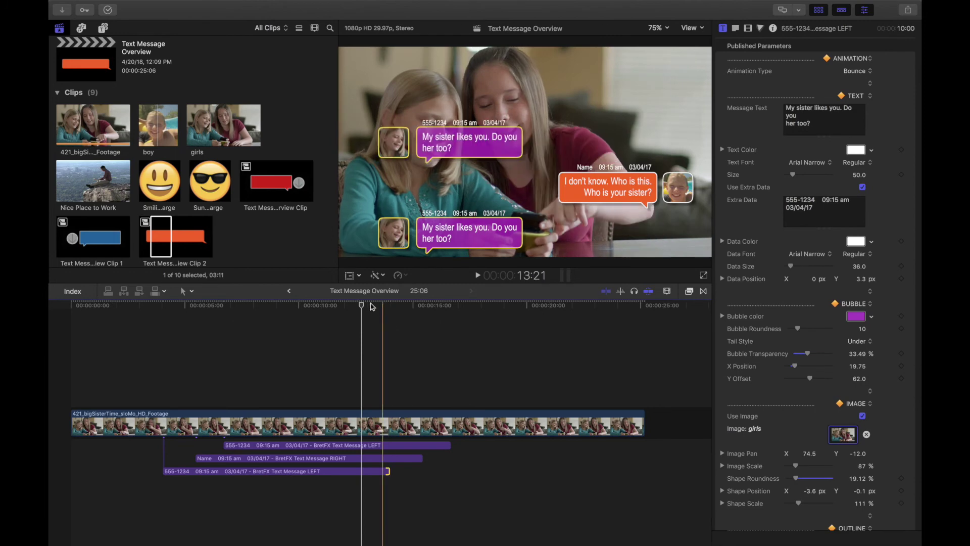
key(space)
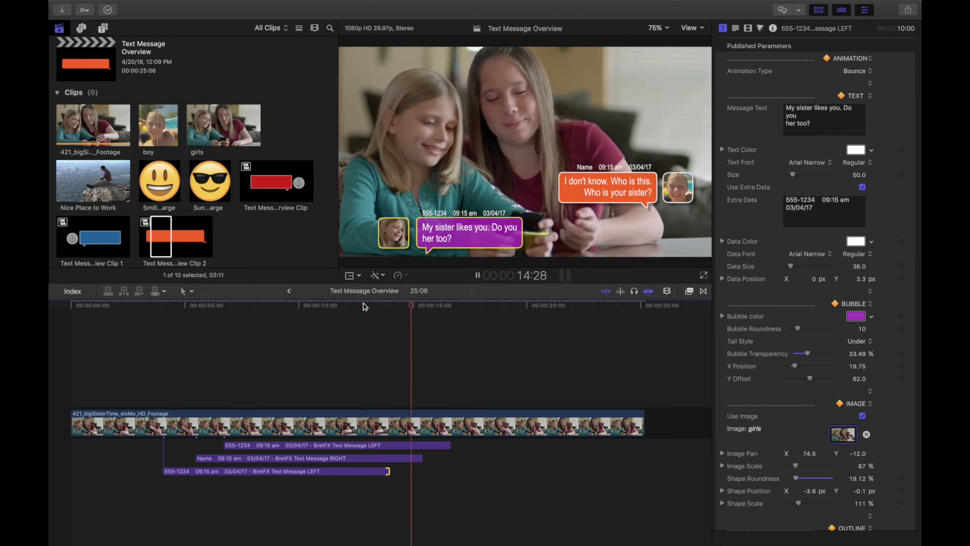
key(space)
drag(388, 471, 447, 458)
Replay the conversation from around 4:12 to check all three bubbles.
drag(397, 315, 170, 324)
key(space)
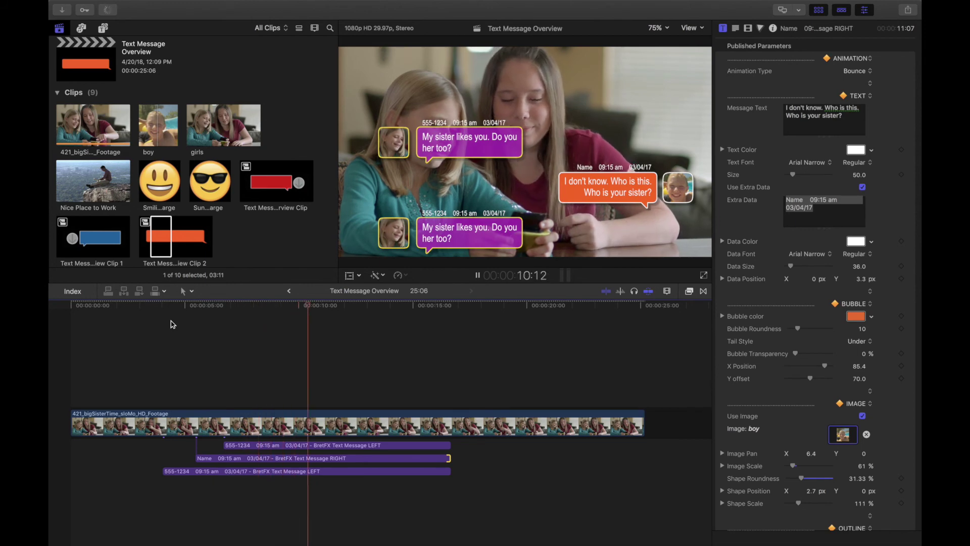
key(space)
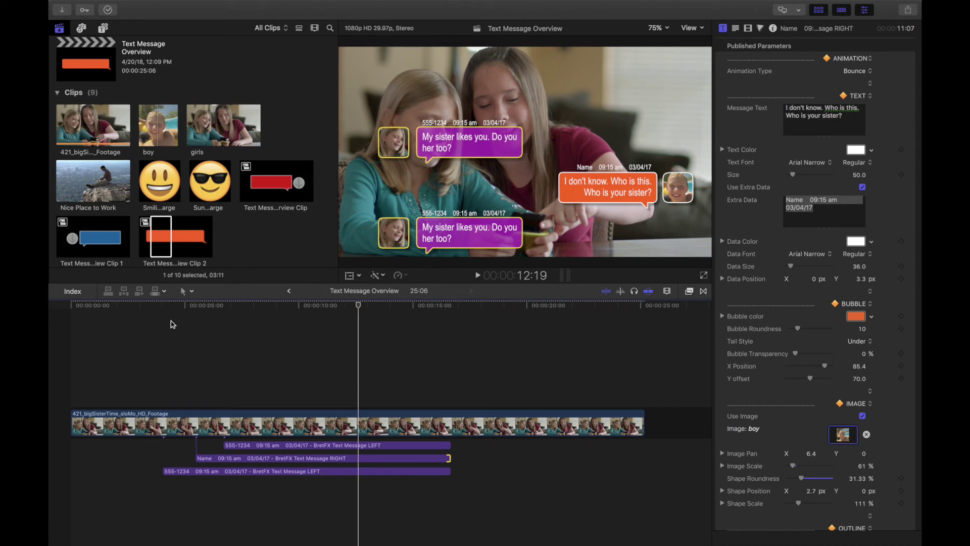
click(229, 356)
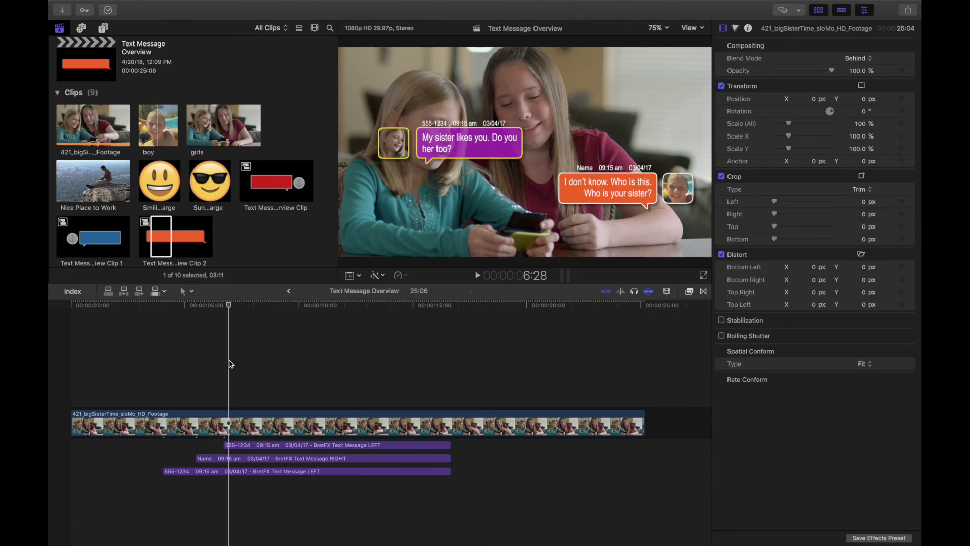
Append the Nice Place to Work clip after the girls' footage, extending the sequence to 46:16.
click(96, 184)
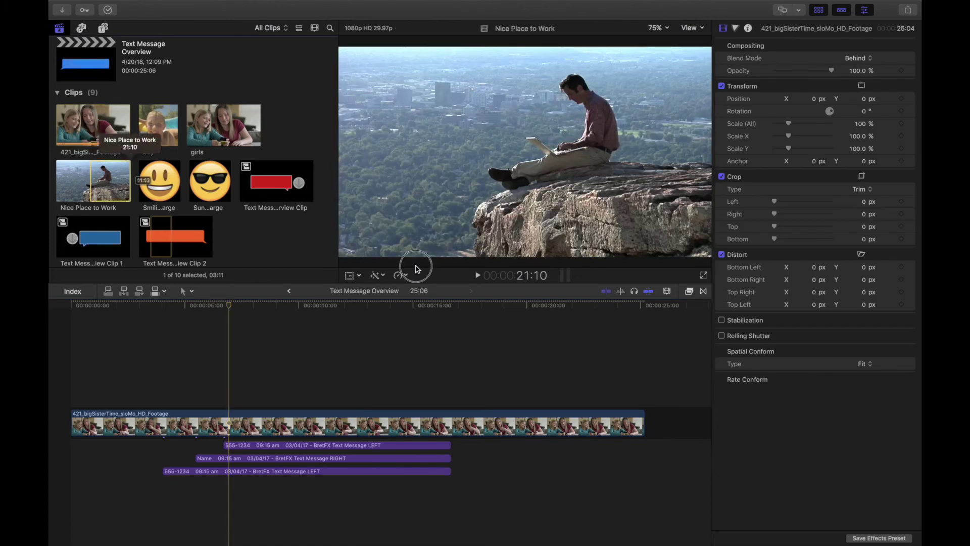
click(97, 174)
drag(94, 175, 672, 421)
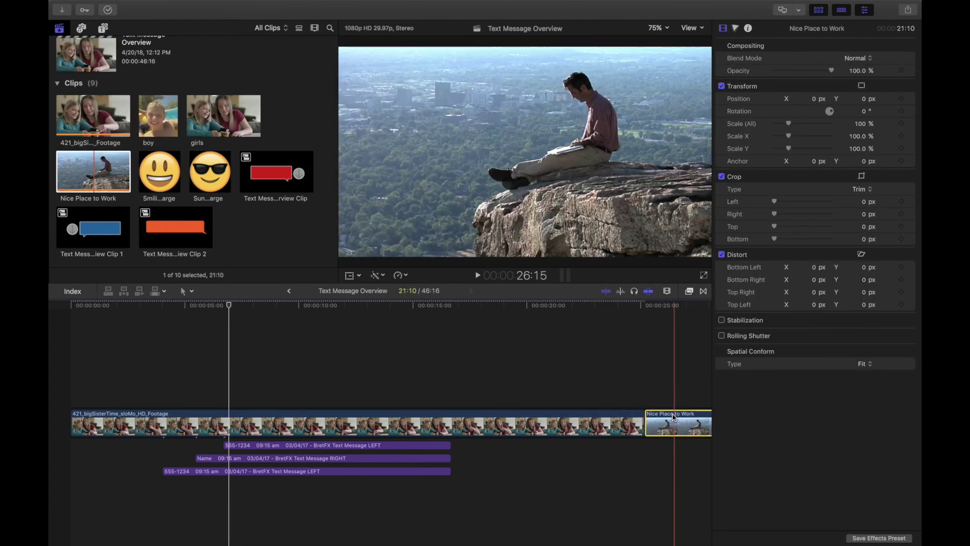
scroll(637, 384, right, 10)
drag(418, 306, 398, 309)
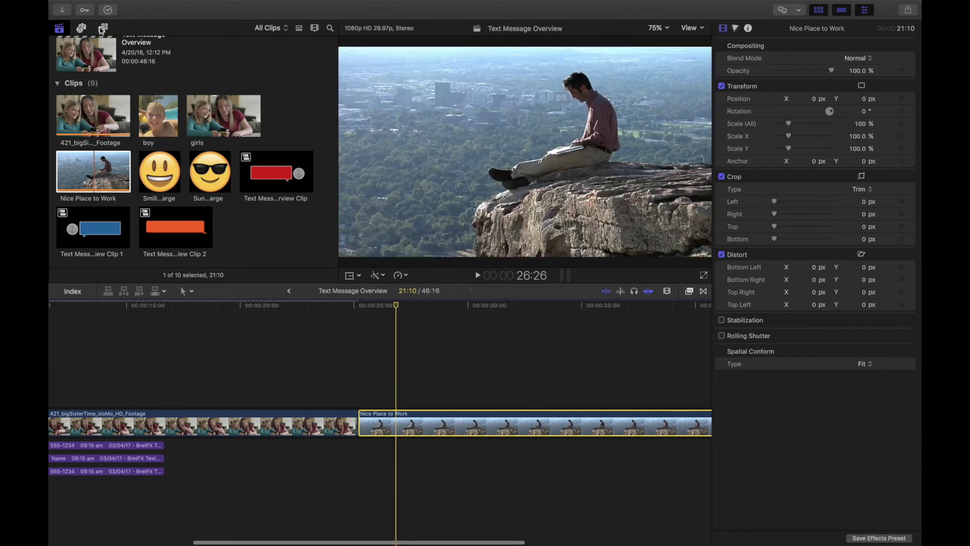
click(101, 29)
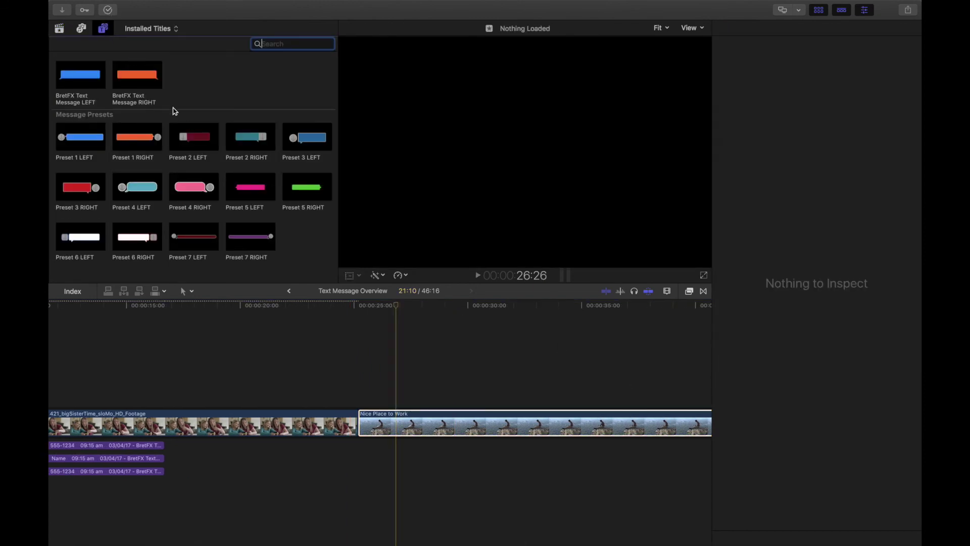
Place the red Preset 3 RIGHT bubble above the Nice Place to Work clip and preview its animation.
click(64, 195)
drag(66, 194, 418, 379)
click(437, 306)
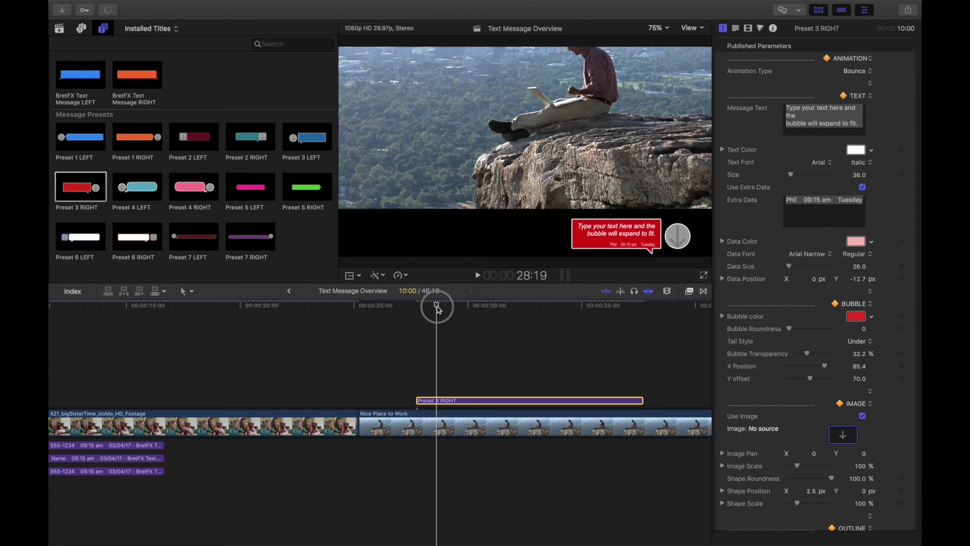
drag(437, 308, 441, 308)
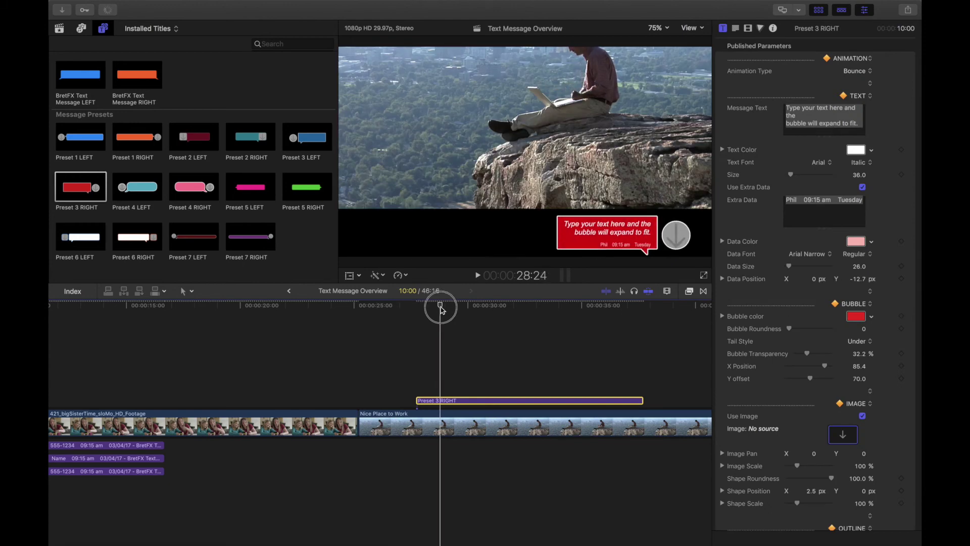
Set the Nice Place to Work clip's blend mode to Behind and move Preset 3 RIGHT beneath it.
click(444, 425)
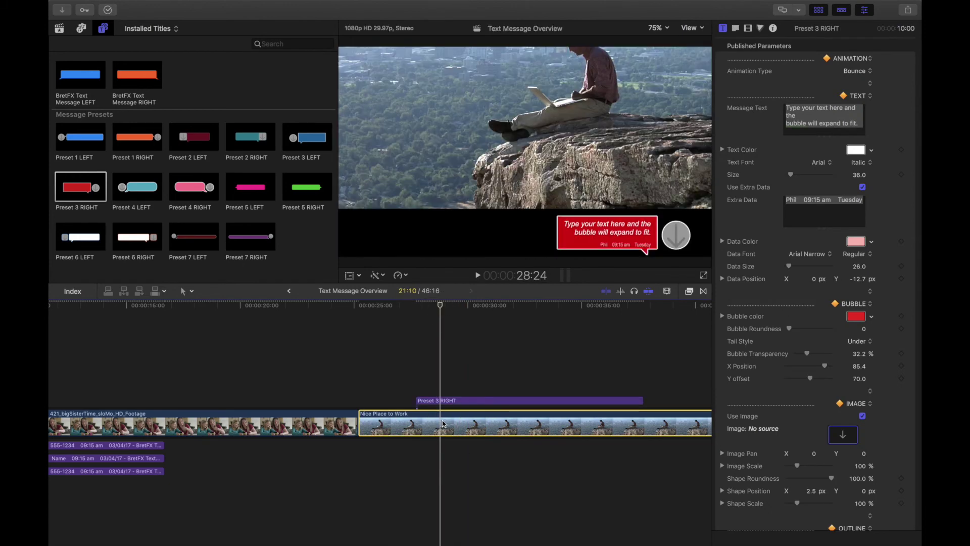
click(859, 59)
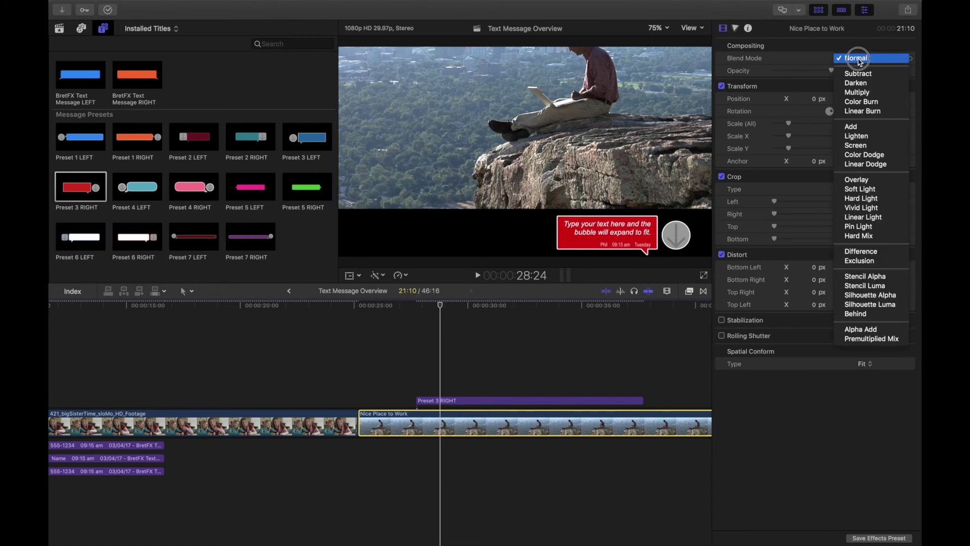
click(866, 317)
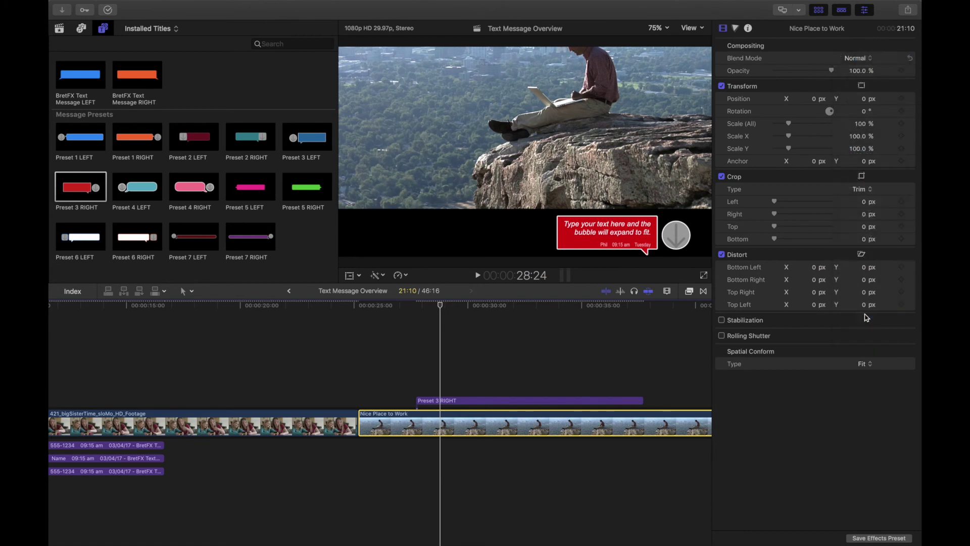
drag(442, 400, 456, 444)
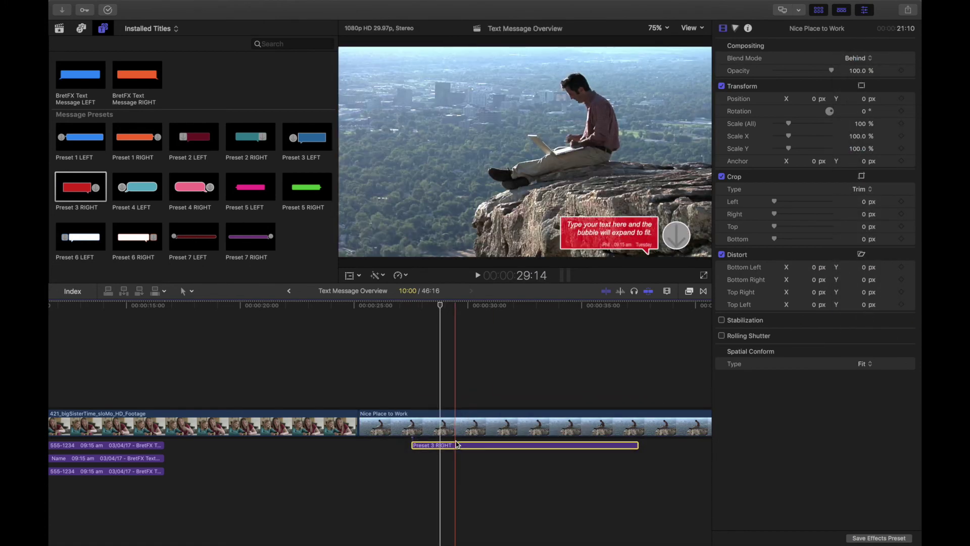
Shift the red bubble left to X 48.93 and higher in frame, then replay its animation.
click(411, 305)
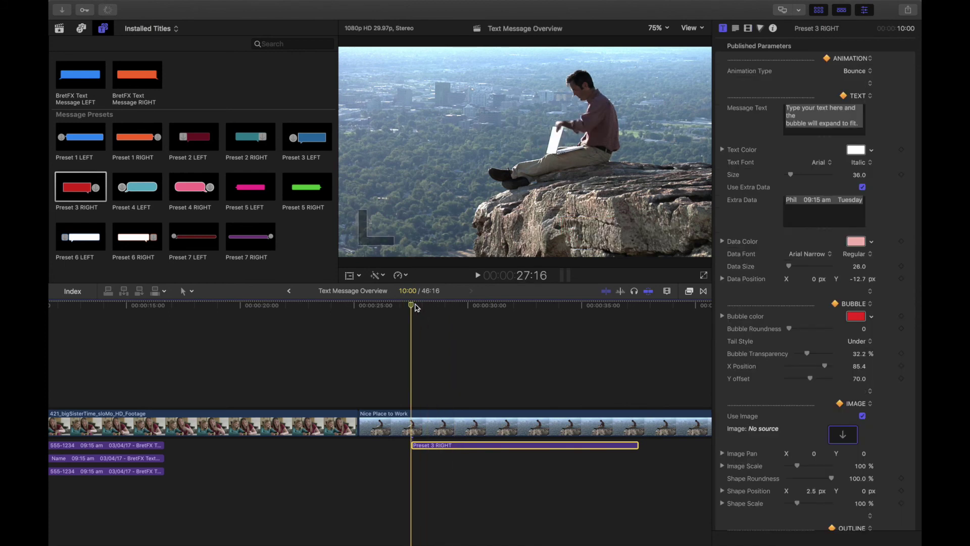
key(space)
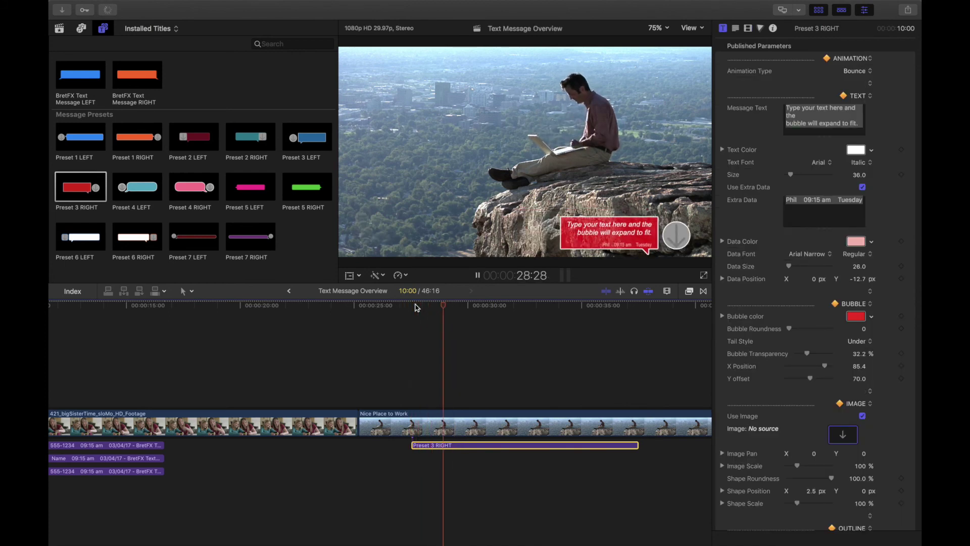
key(space)
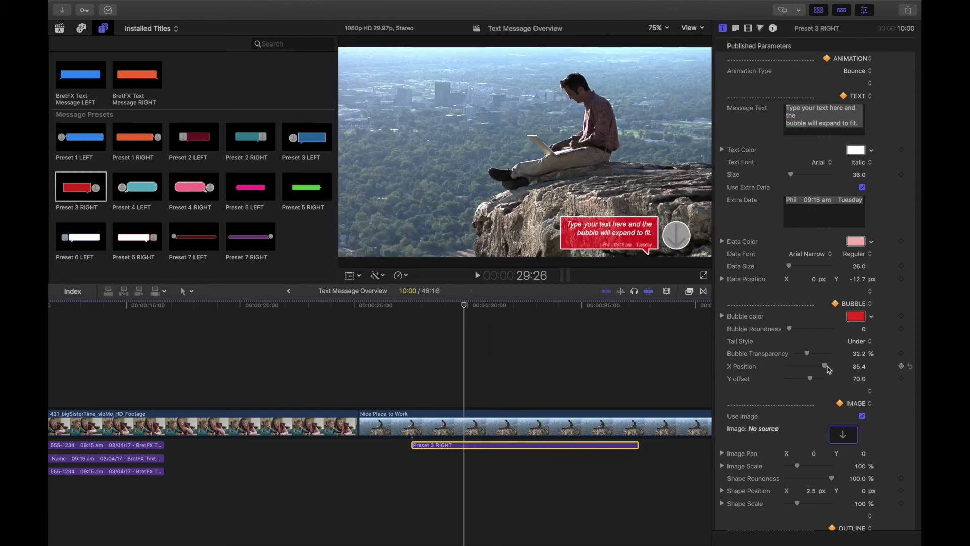
drag(827, 368, 811, 369)
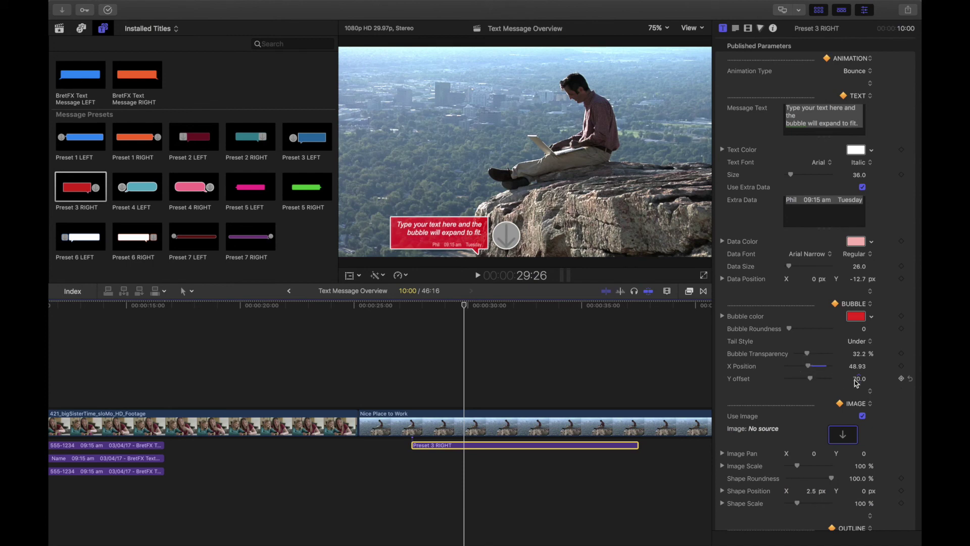
mouse_move(858, 381)
mouse_down()
mouse_move(857, 336)
mouse_move(858, 373)
mouse_up()
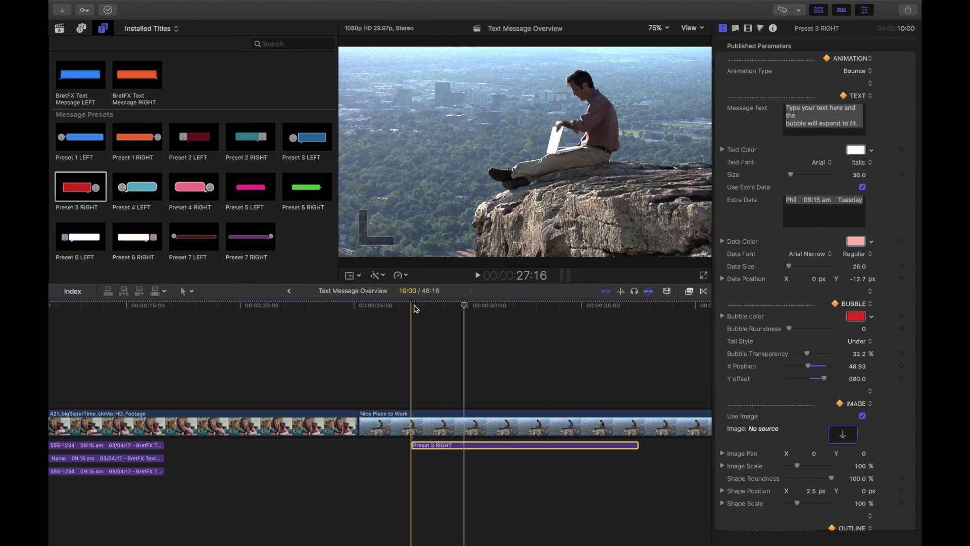
click(411, 306)
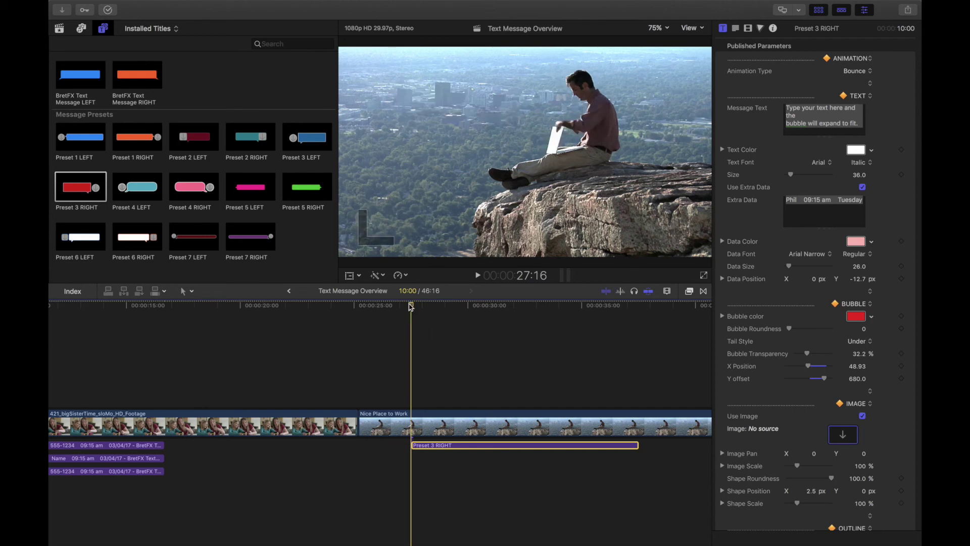
key(space)
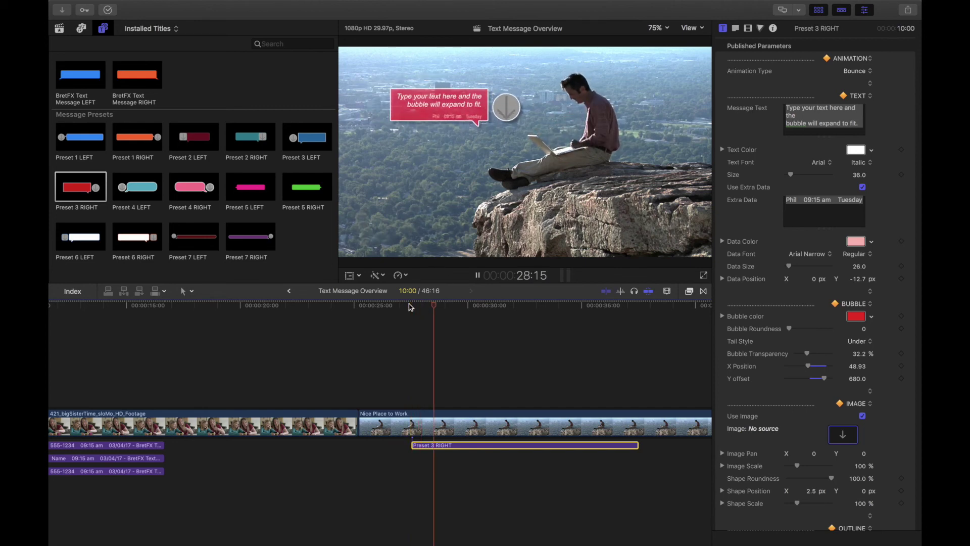
key(space)
Change the red bubble's Animation Type from Bounce to Fade and preview it.
click(857, 71)
click(859, 82)
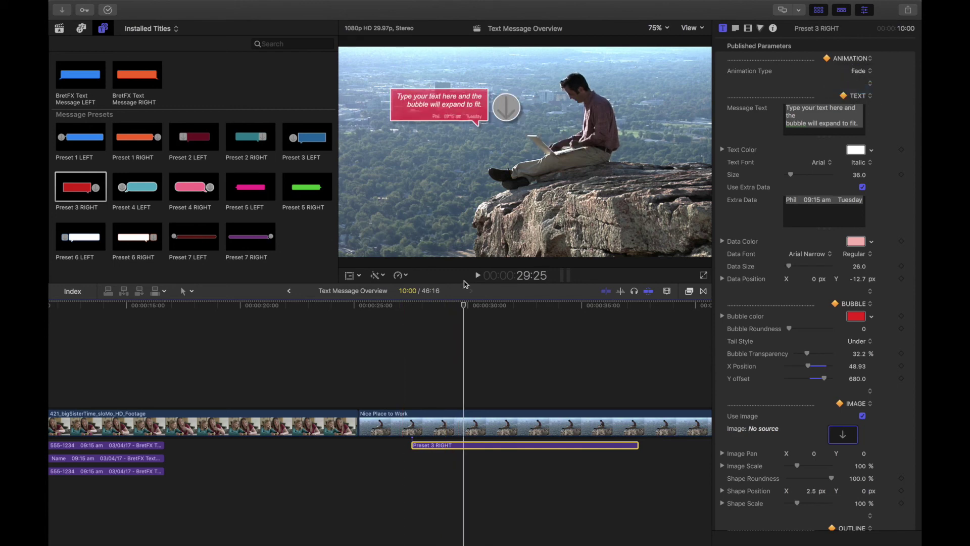
click(412, 306)
key(space)
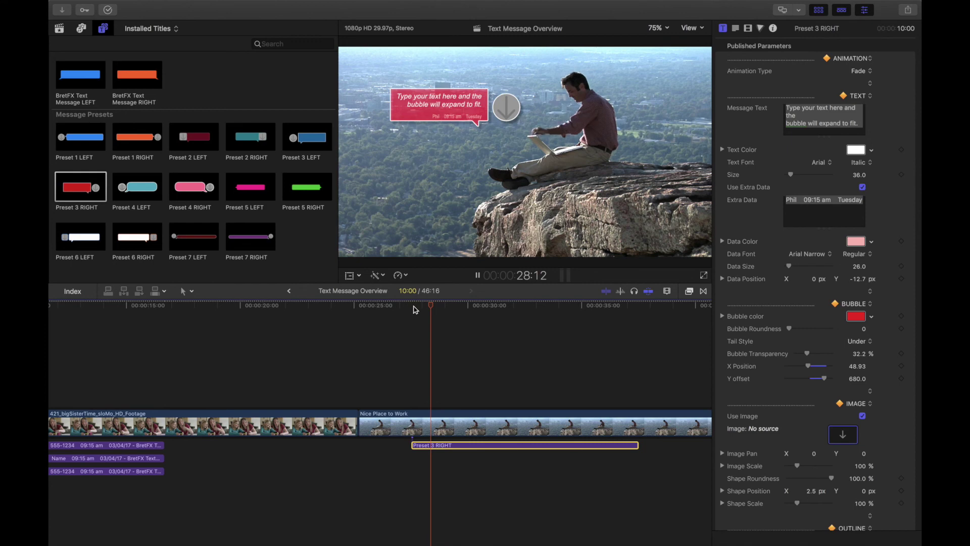
key(space)
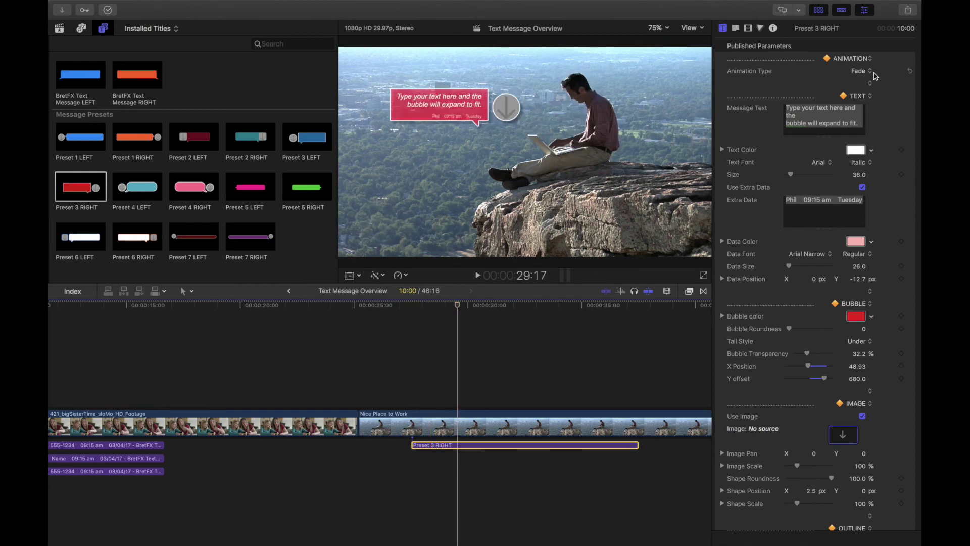
Switch the animation to Slide, preview, and reset position to X 85.4 and Y offset 70.0.
click(863, 71)
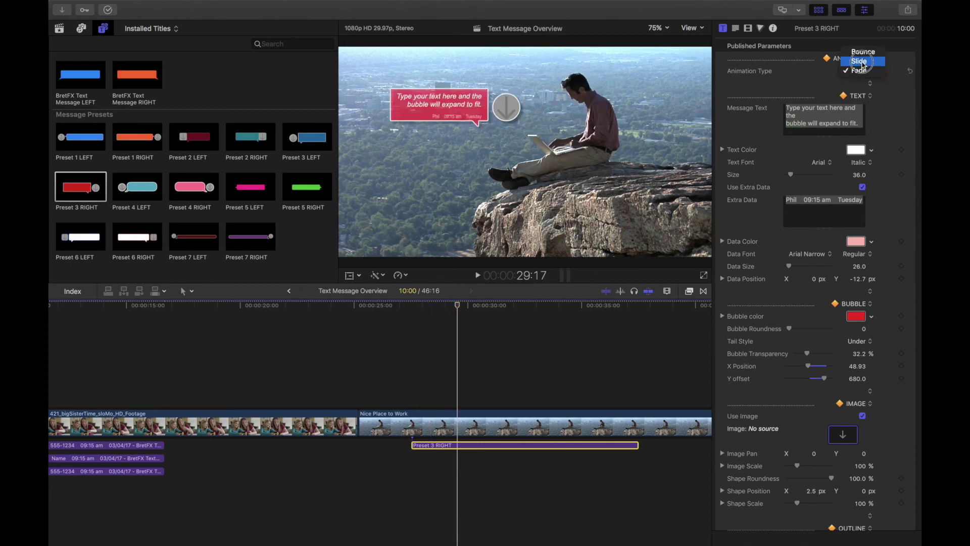
click(863, 62)
click(411, 307)
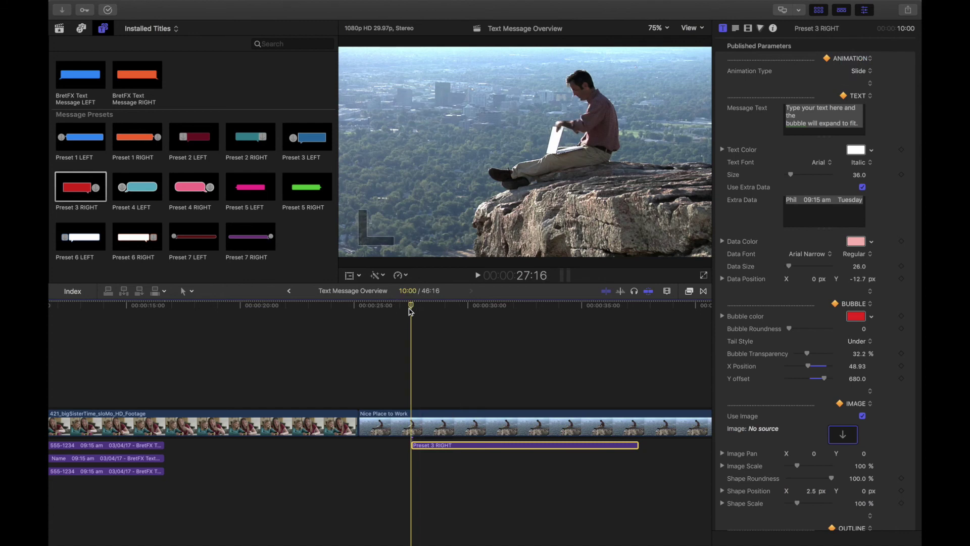
key(space)
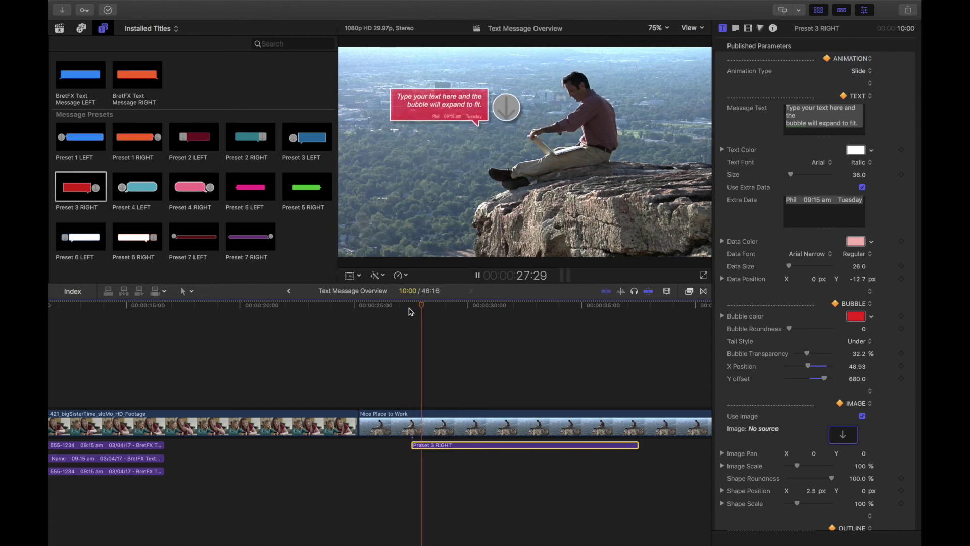
key(space)
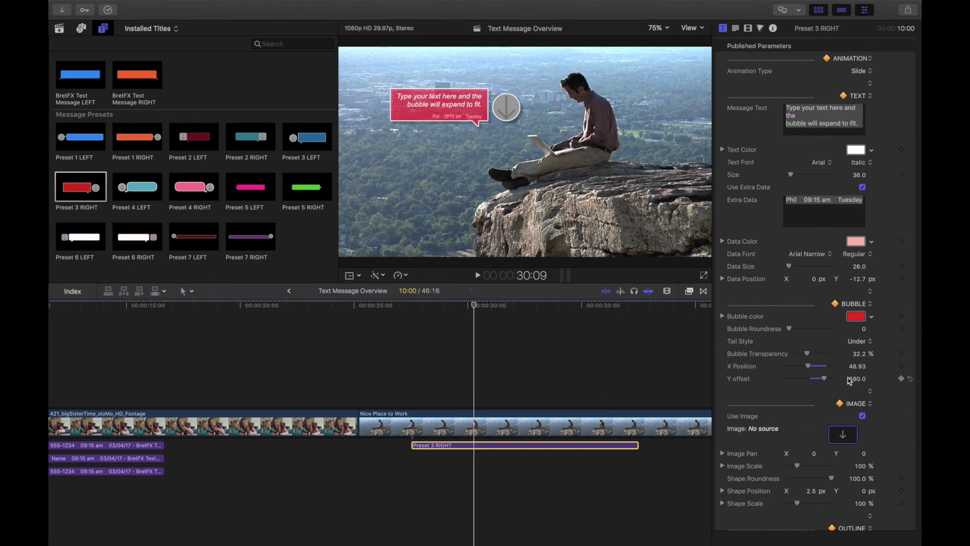
click(912, 367)
click(910, 378)
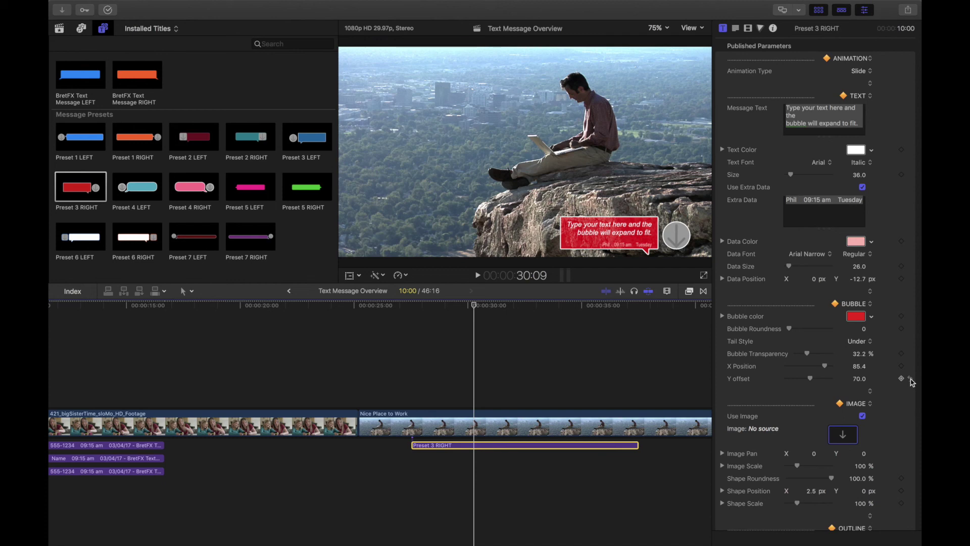
Use the Transform tool to drag the red bubble beside the man's head, then scrub to check.
key(shift+t)
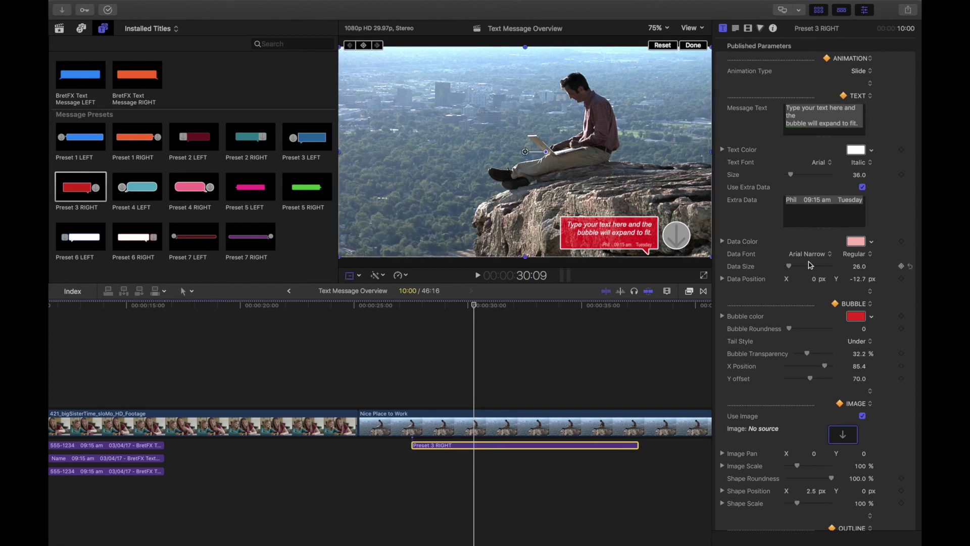
drag(630, 234, 470, 113)
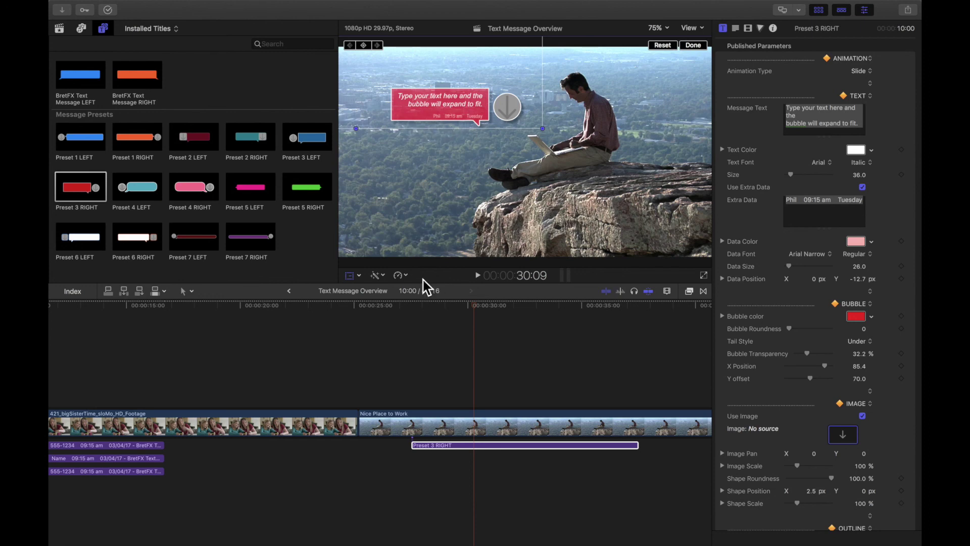
click(413, 315)
click(411, 306)
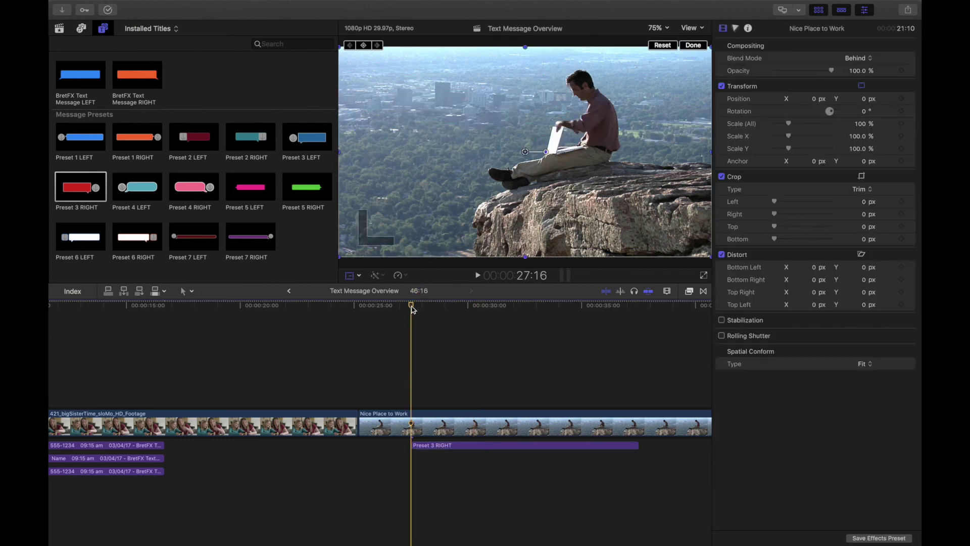
key(space)
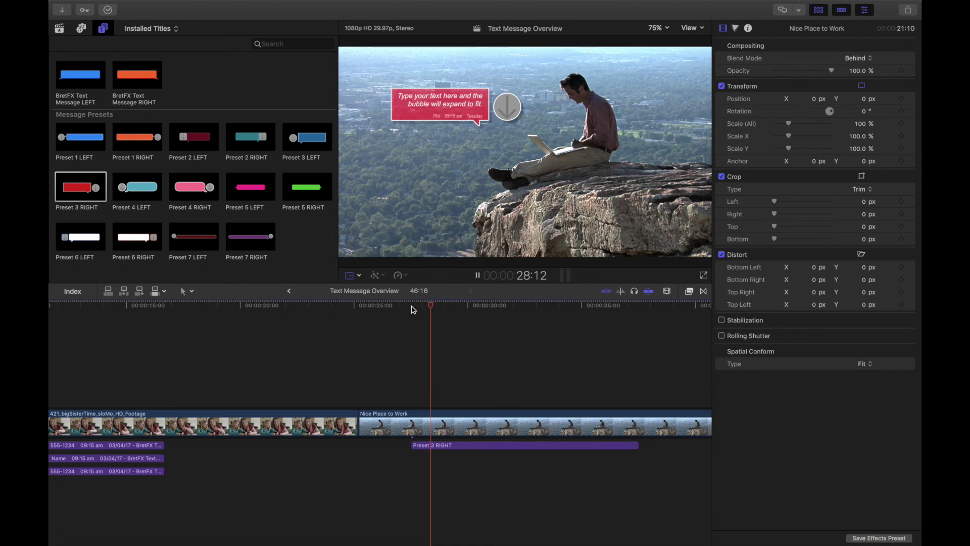
key(shift+t)
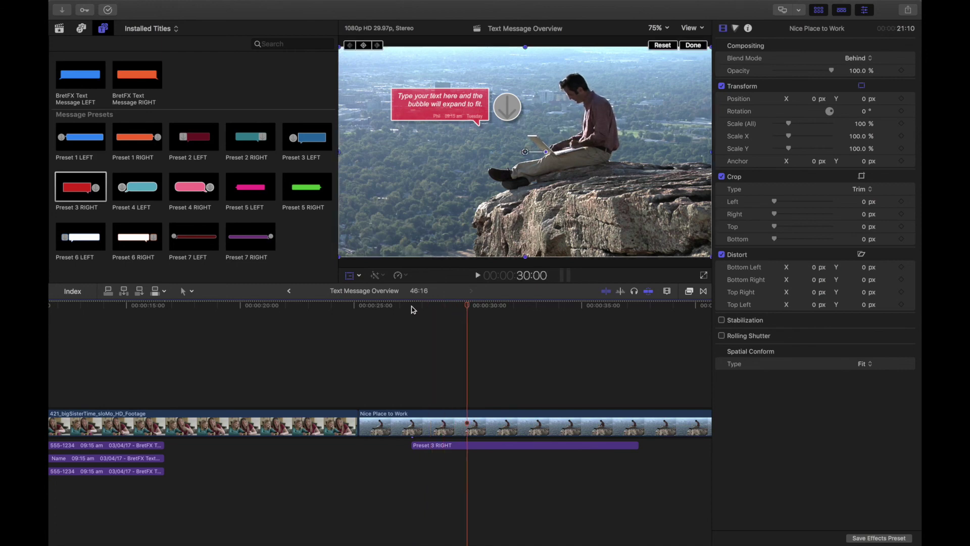
mouse_move(443, 309)
mouse_down()
mouse_move(427, 308)
mouse_move(486, 307)
mouse_move(438, 309)
mouse_up()
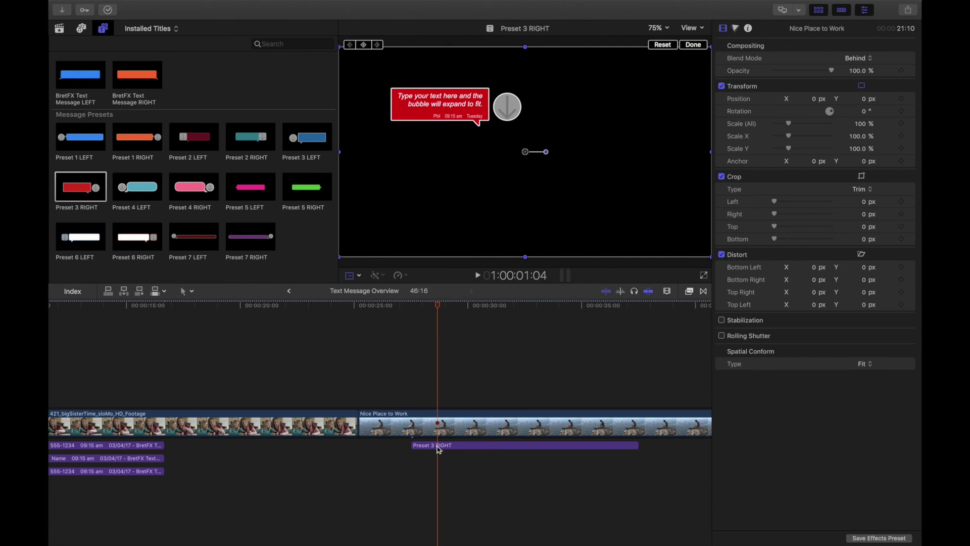
drag(438, 307, 418, 317)
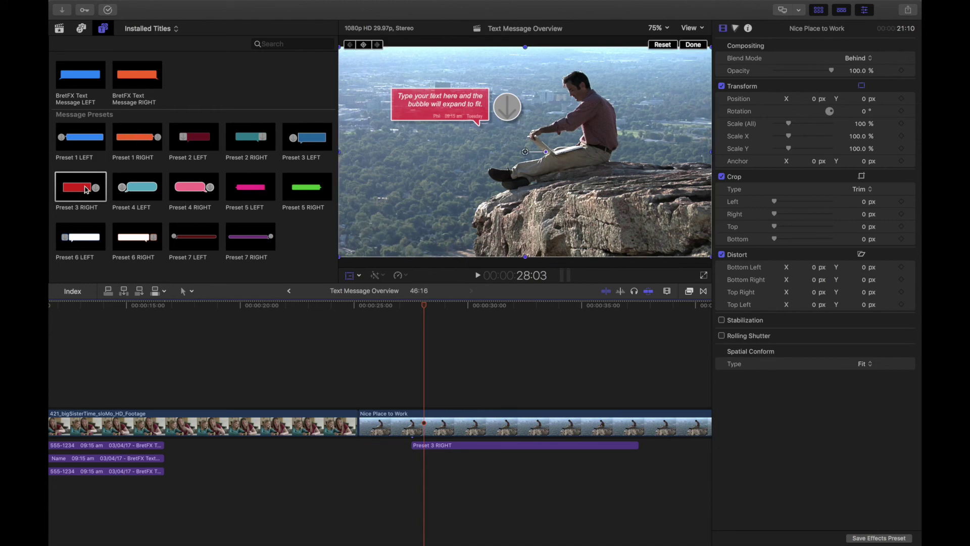
Add the blue Preset 3 LEFT bubble lower left over the rock clip, preview, and press Option-G.
drag(308, 139, 432, 445)
drag(447, 305, 414, 309)
key(space)
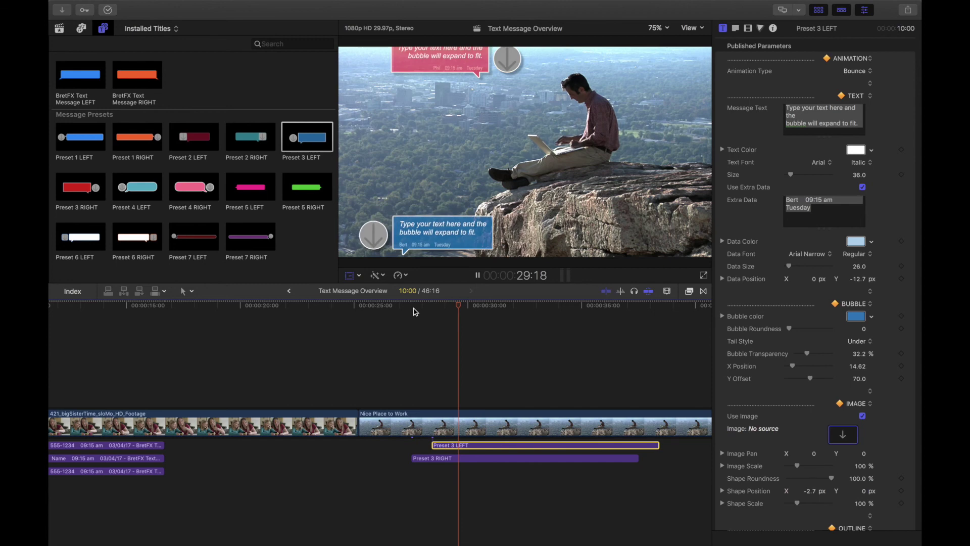
key(space)
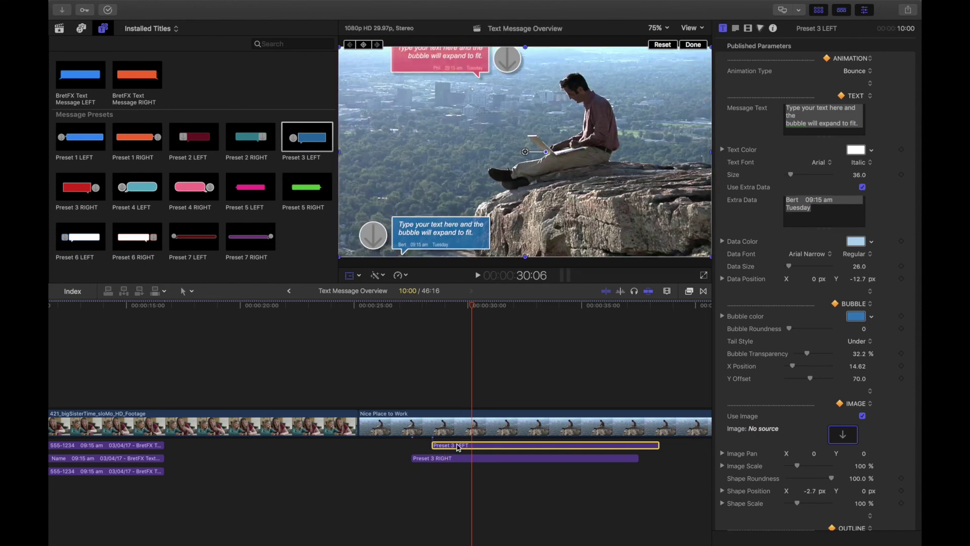
key(alt+g)
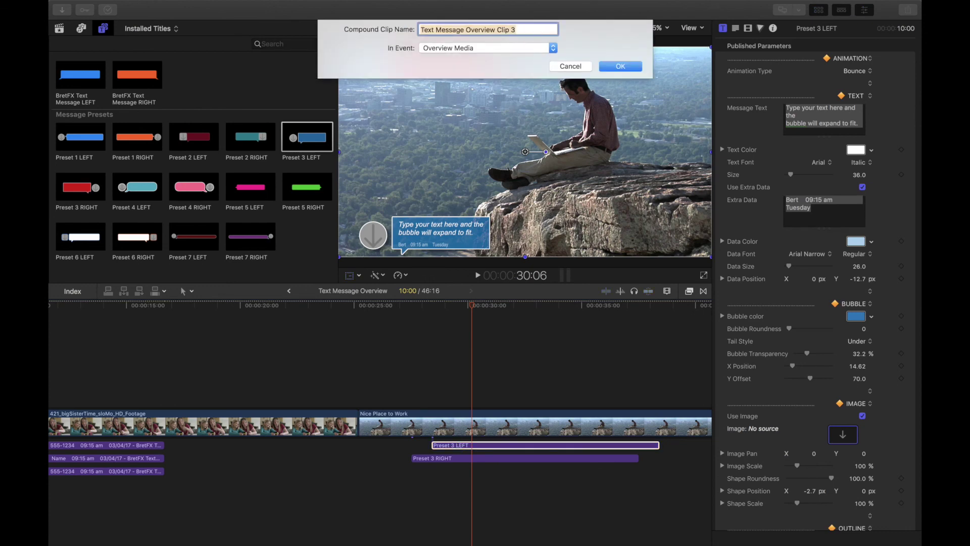
Create compound clip Text Message Overview Clip 3 and raise the blue bubble to 210, 398.6 px.
key(Return)
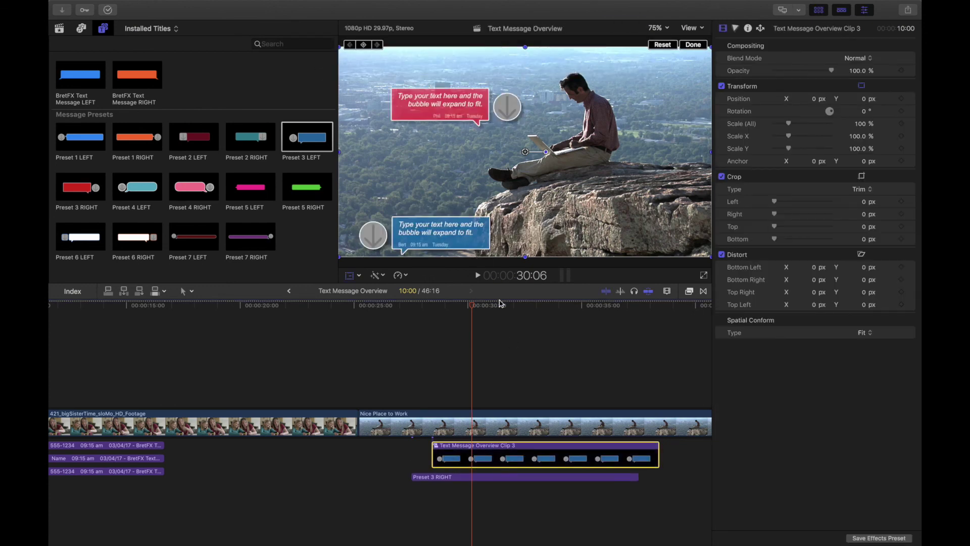
drag(448, 245, 489, 167)
click(414, 306)
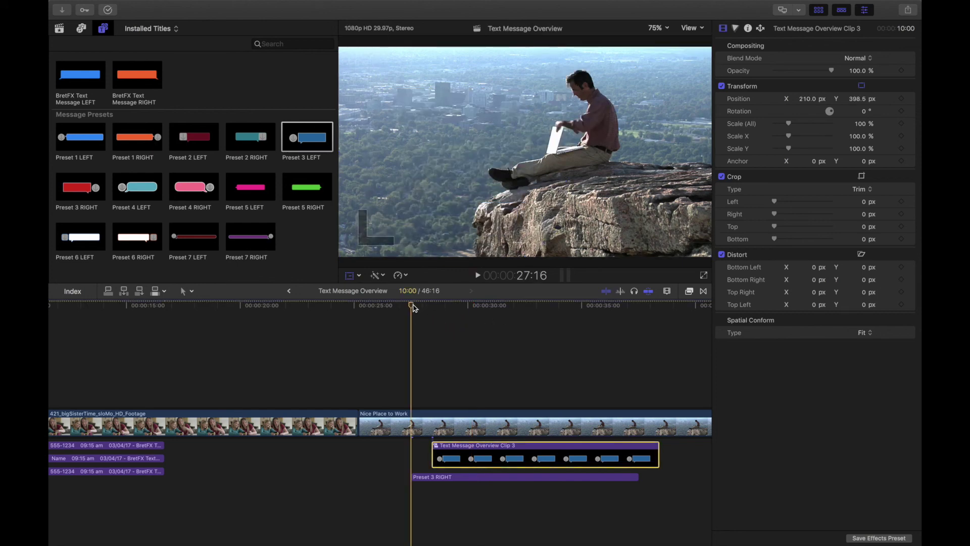
key(space)
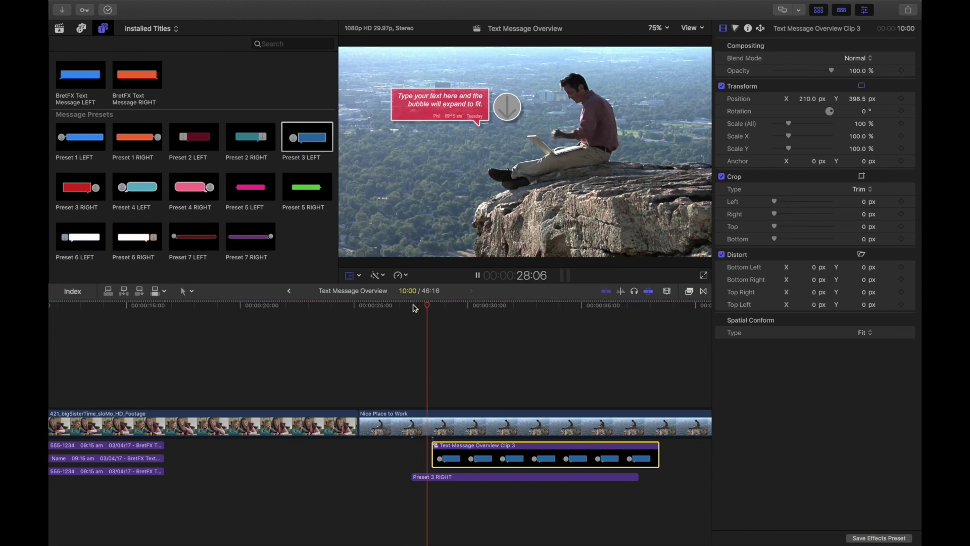
key(space)
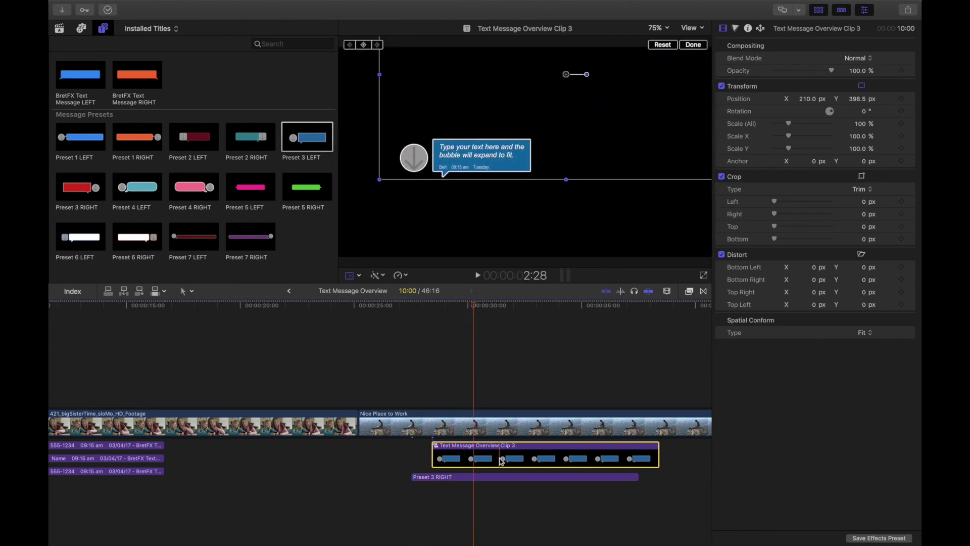
Inside the compound clip, set Preset 3 LEFT's Animation Type to Slide, then return to the project.
double_click(502, 461)
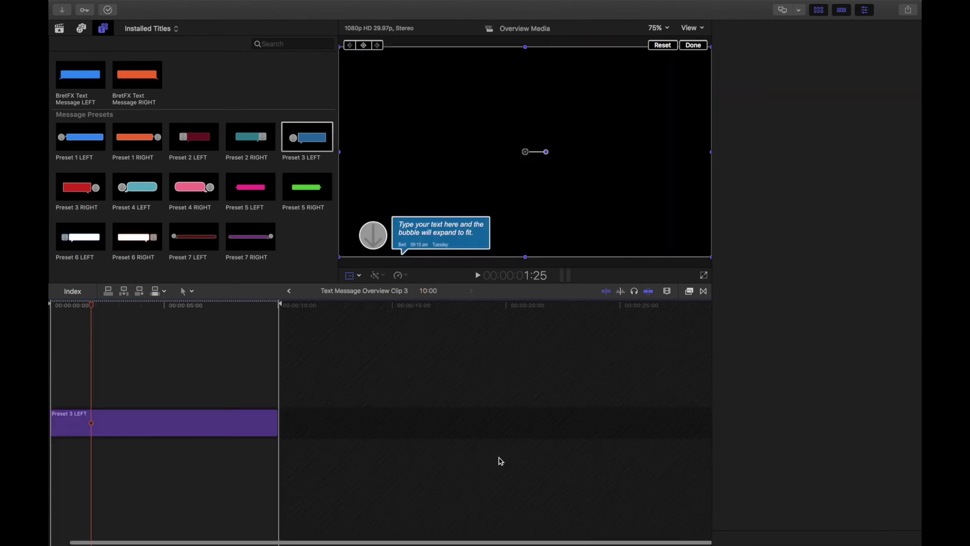
click(123, 426)
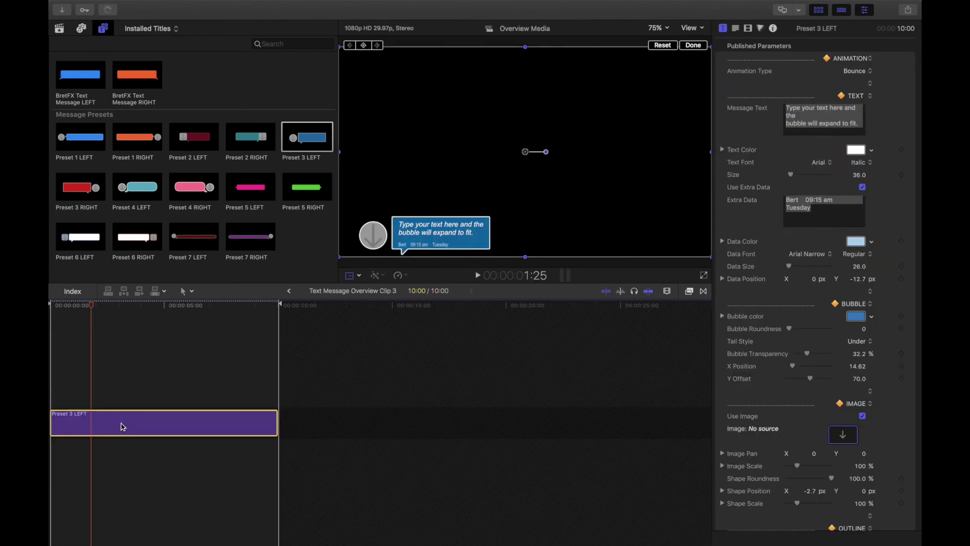
click(859, 71)
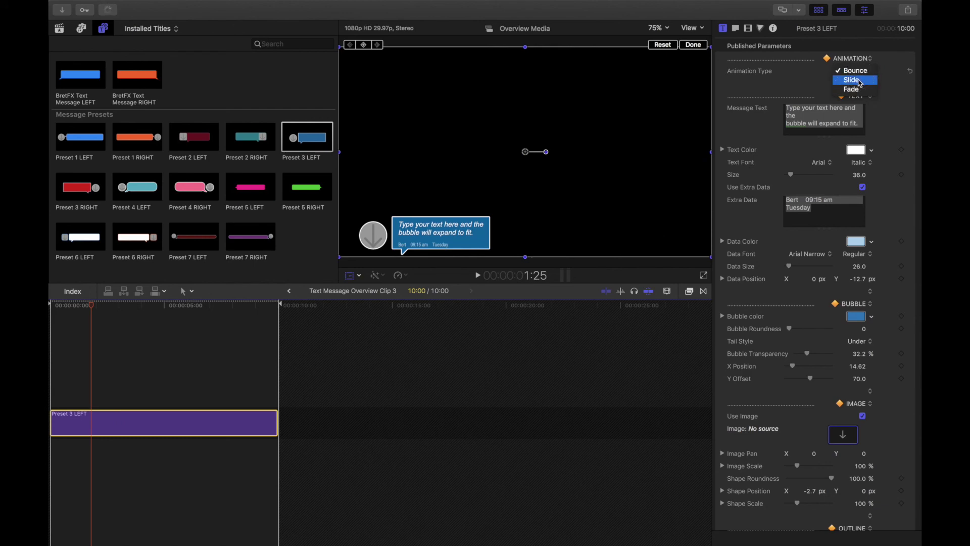
click(859, 81)
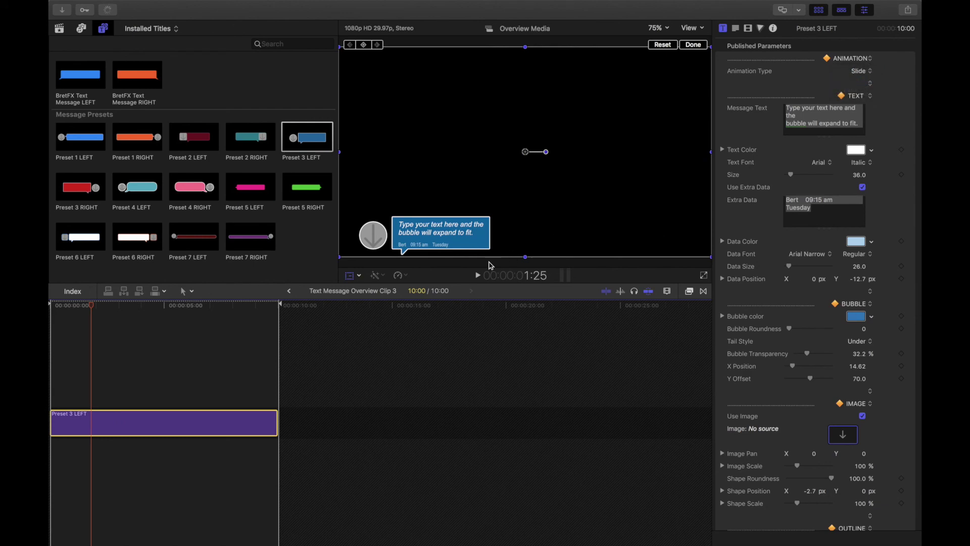
click(289, 291)
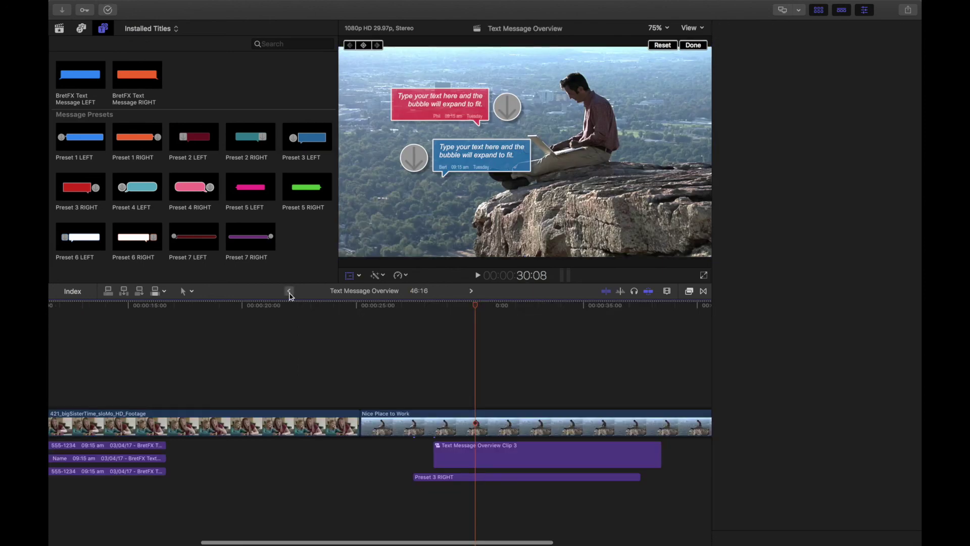
click(414, 309)
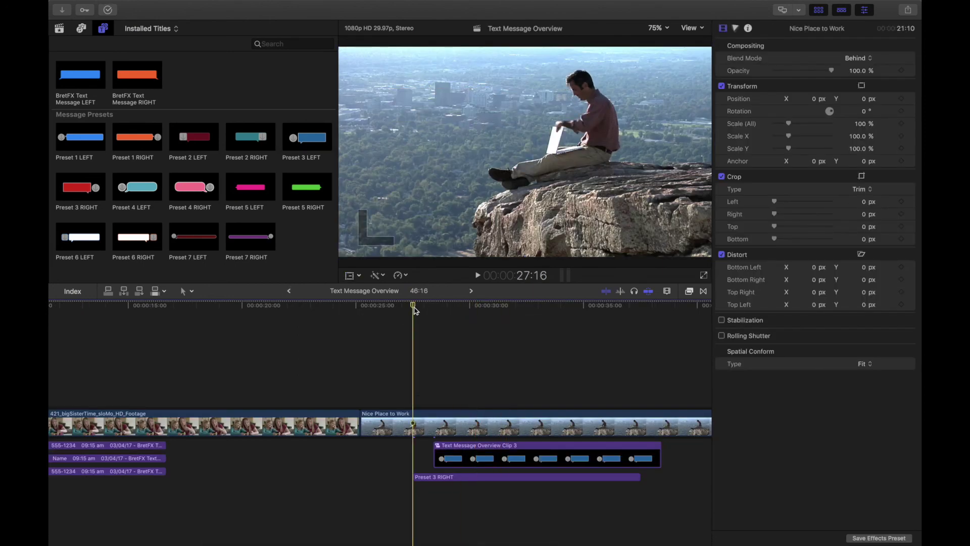
key(space)
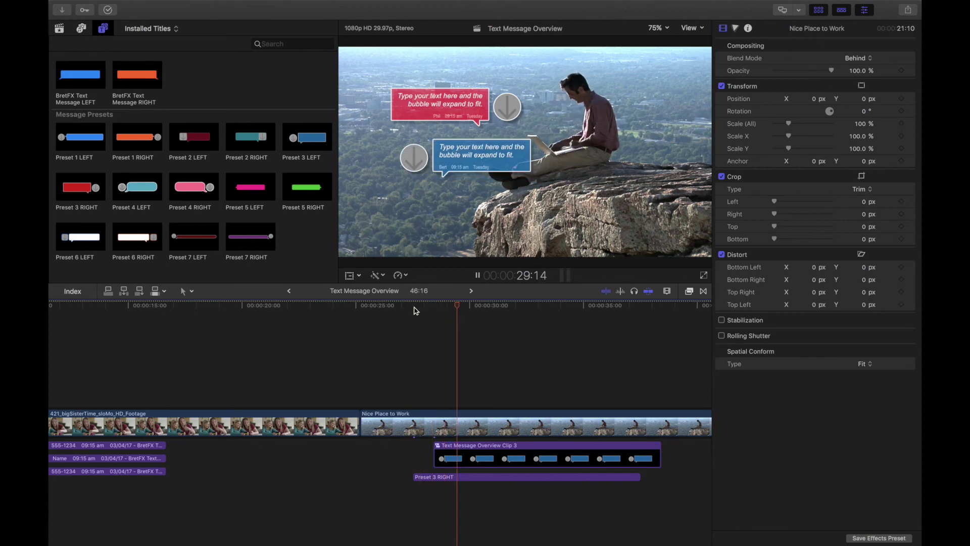
key(space)
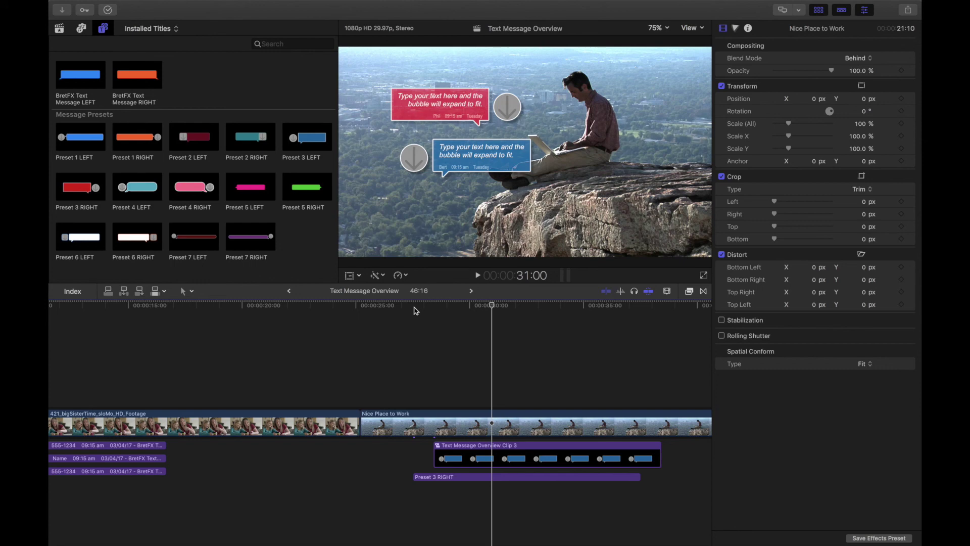
mouse_move(463, 309)
mouse_down()
mouse_move(423, 308)
mouse_move(481, 312)
mouse_up()
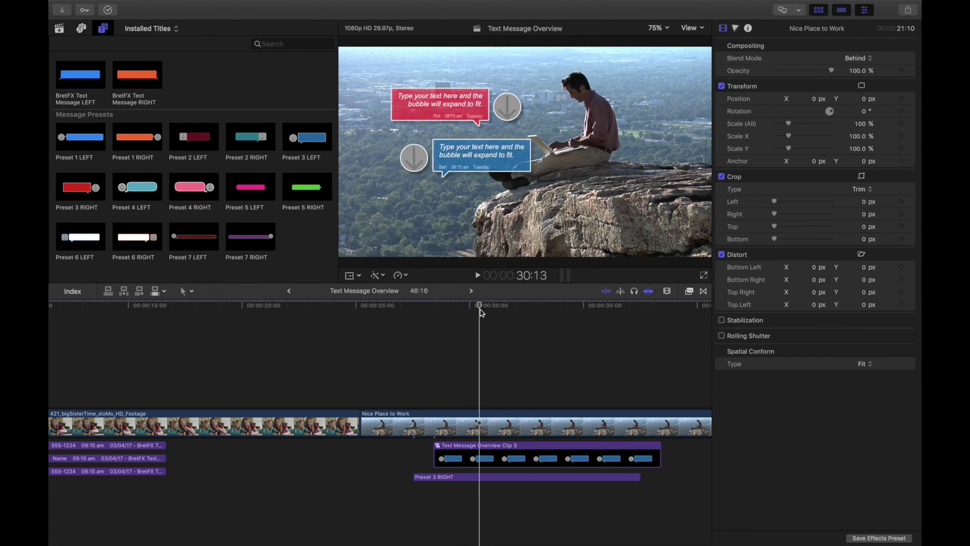
key(shift+z)
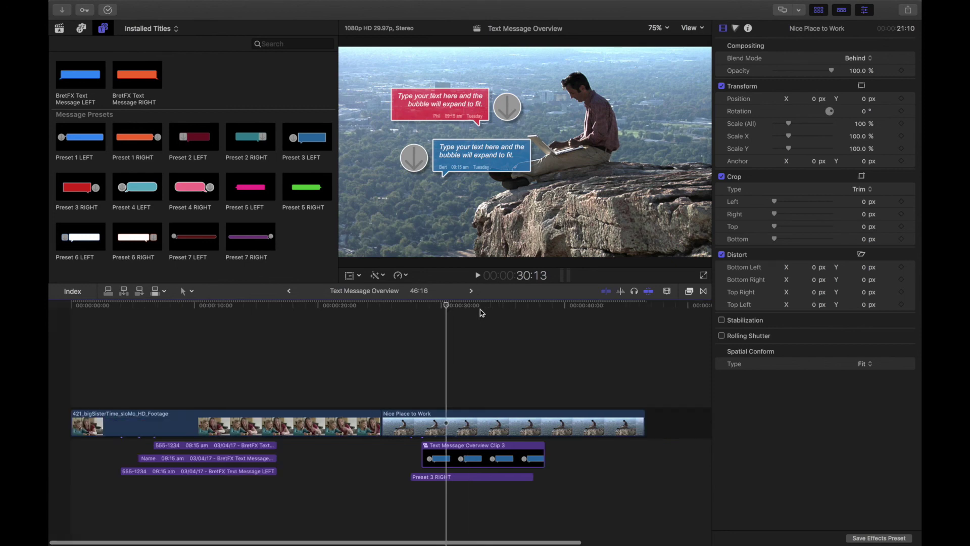
mouse_move(106, 307)
mouse_down()
mouse_move(178, 304)
mouse_move(120, 317)
mouse_up()
key(space)
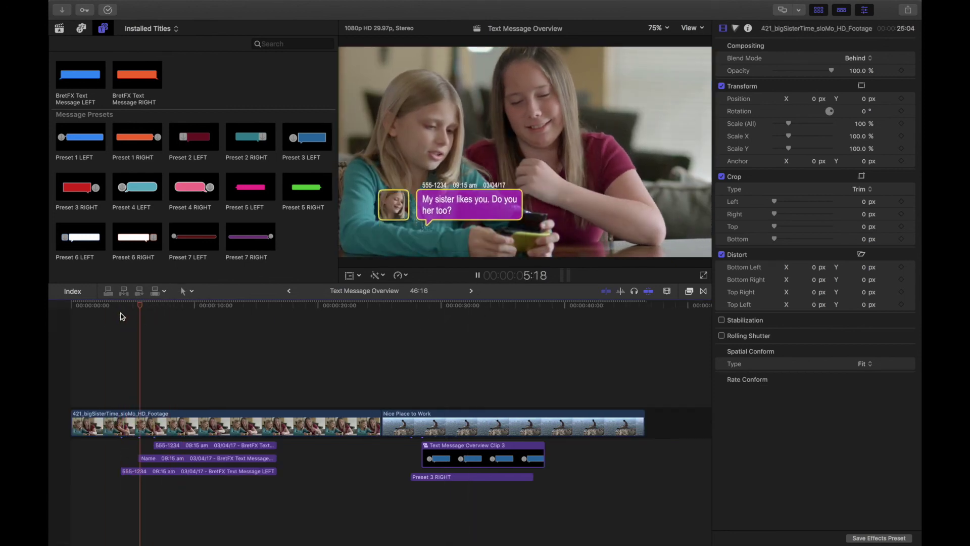